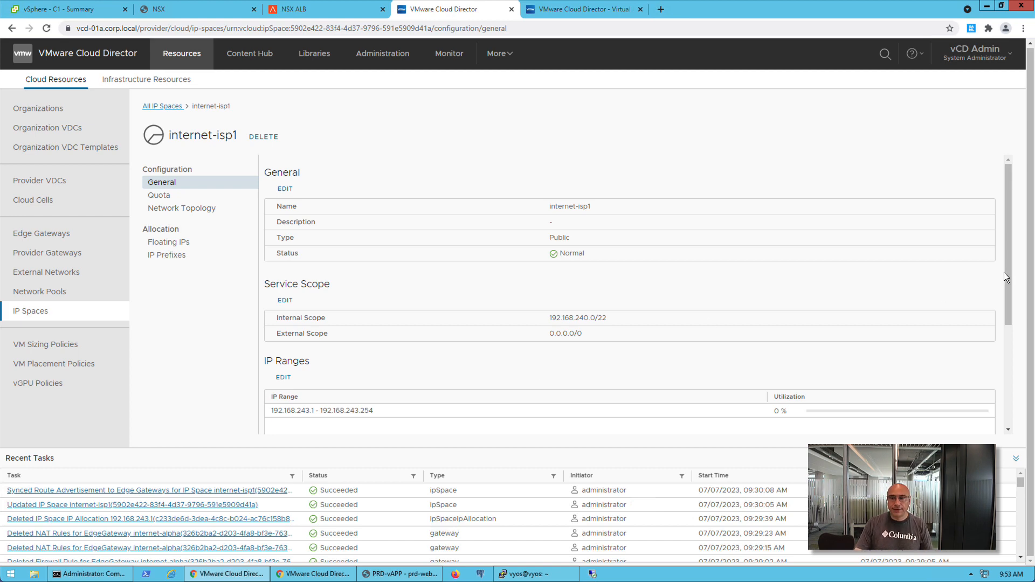
Examine the IP ranges, the 192.168.241.0/26 prefix sequence, the allocated IP prefixes and the quotas of the internet-isp1 IP Space
left_click_drag(1008, 260, 952, 342)
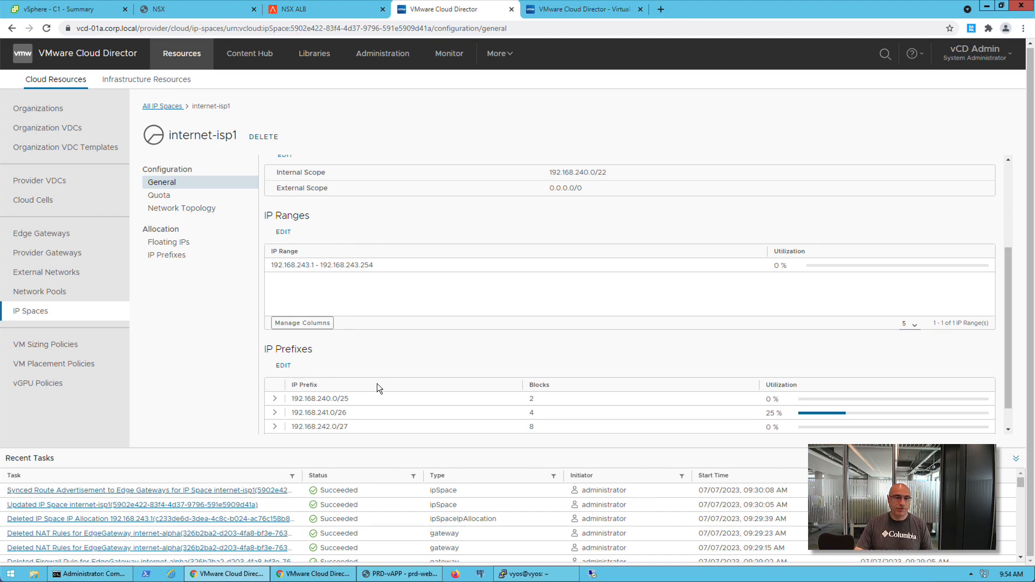
left_click(276, 414)
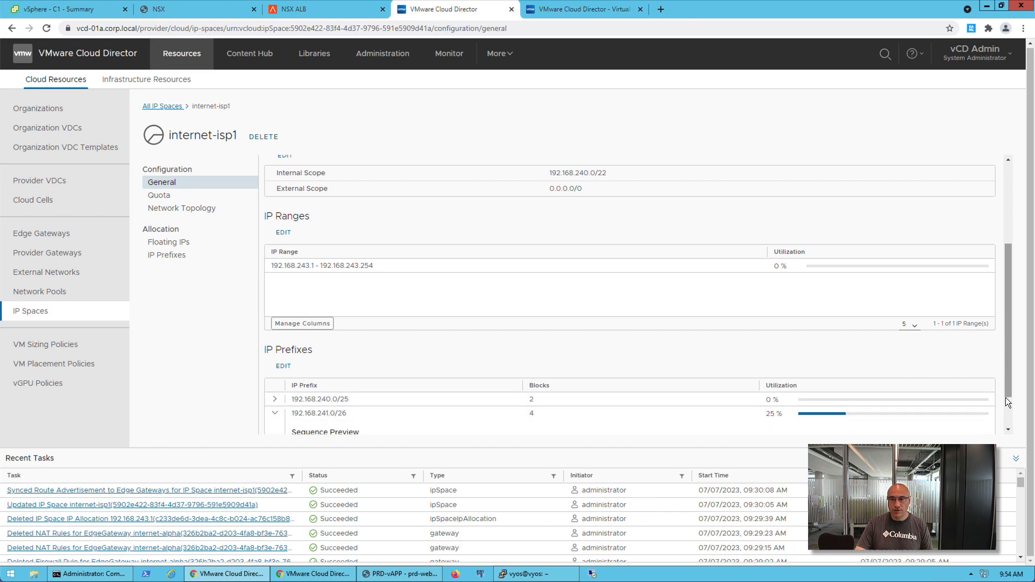
left_click_drag(1009, 386, 1008, 437)
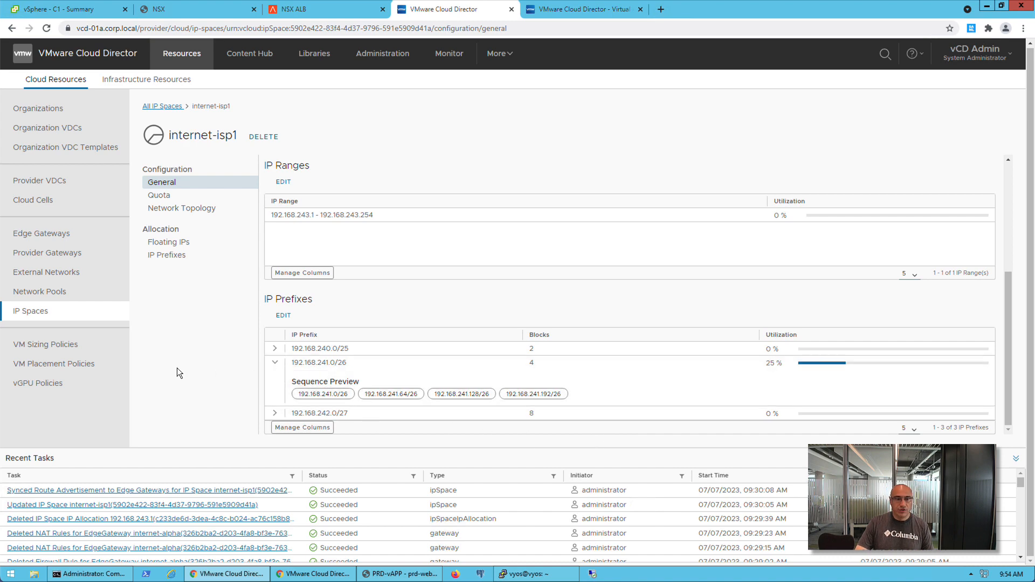
left_click(185, 256)
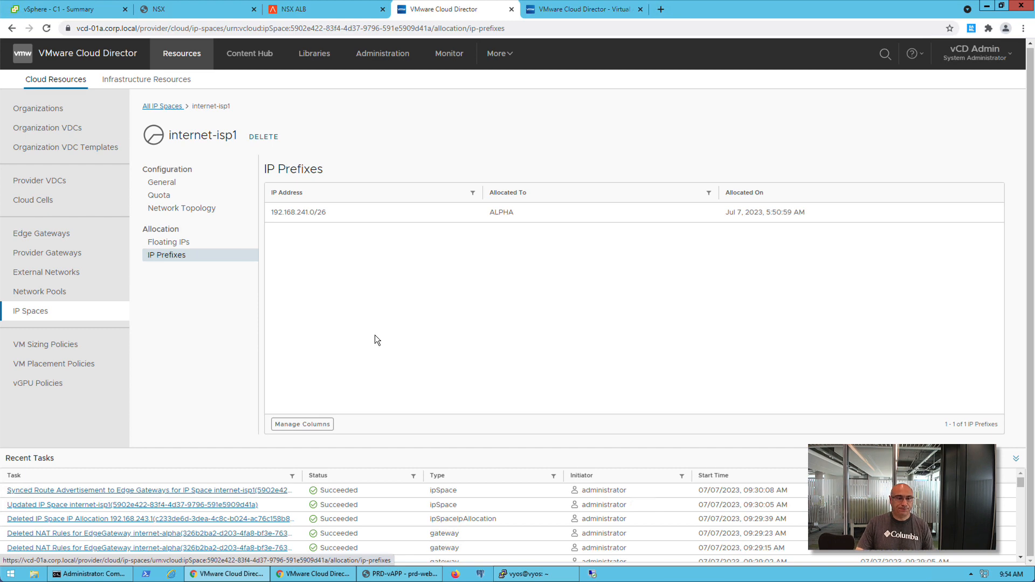
left_click(168, 199)
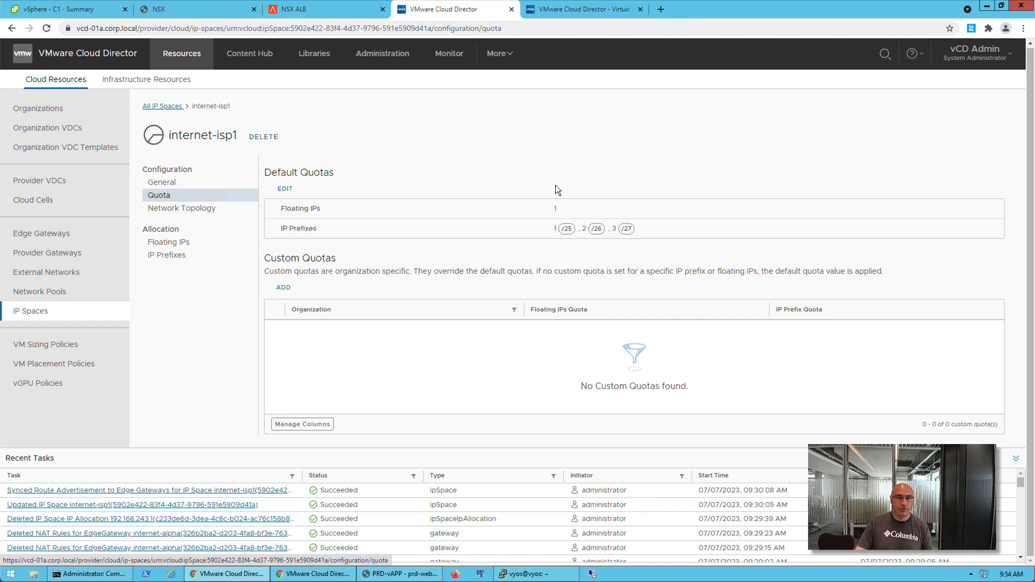
Review the network topology options of internet-isp1, discarding the edit, and view the IP Space uplinks of the internet provider gateway
left_click(189, 210)
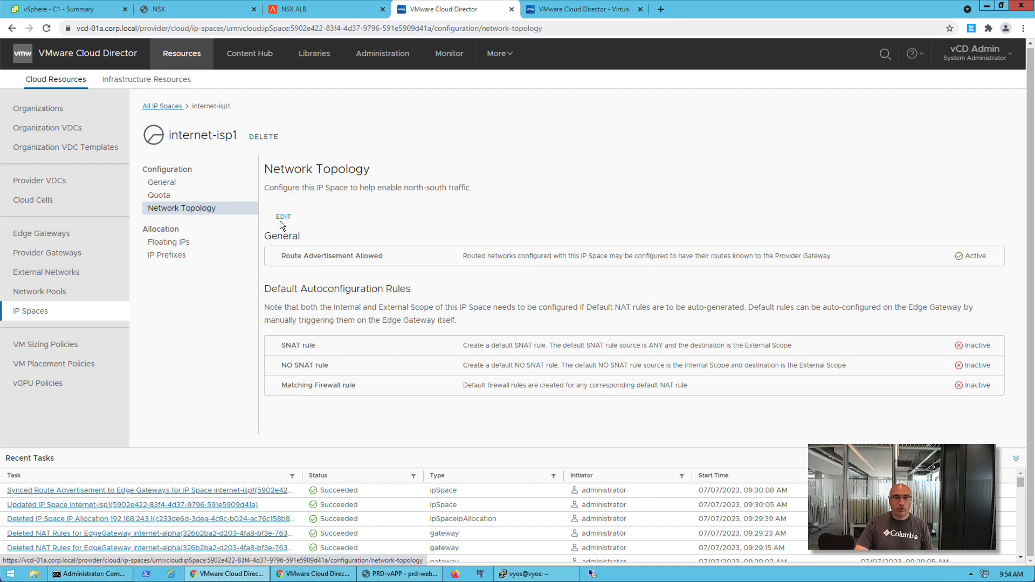
left_click(280, 219)
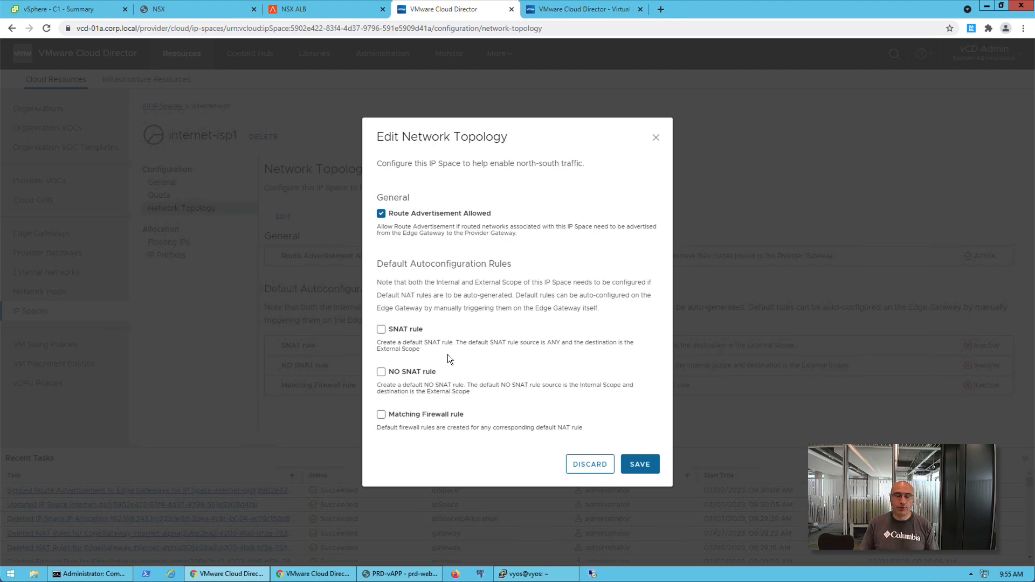
left_click(596, 472)
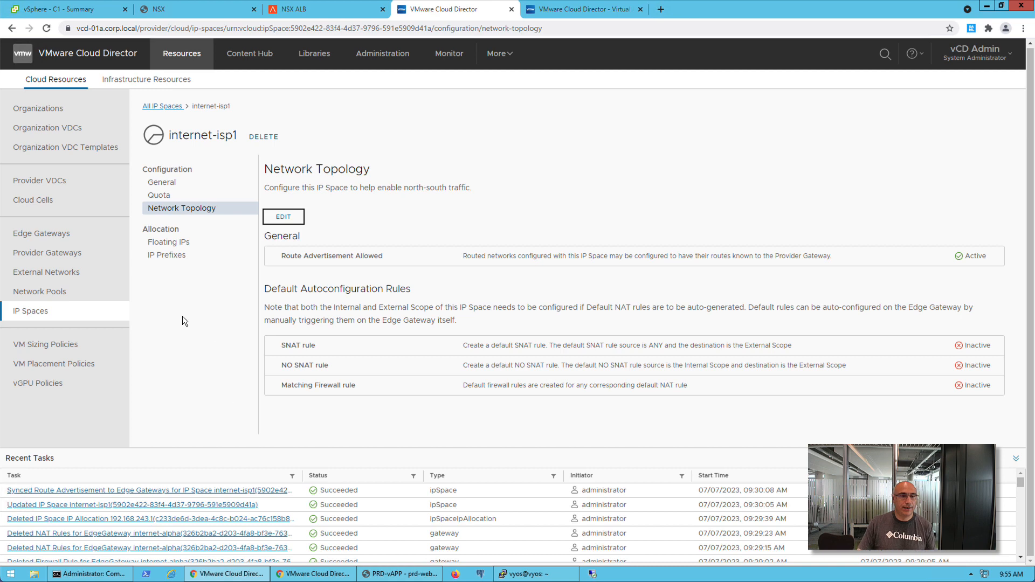
left_click(52, 253)
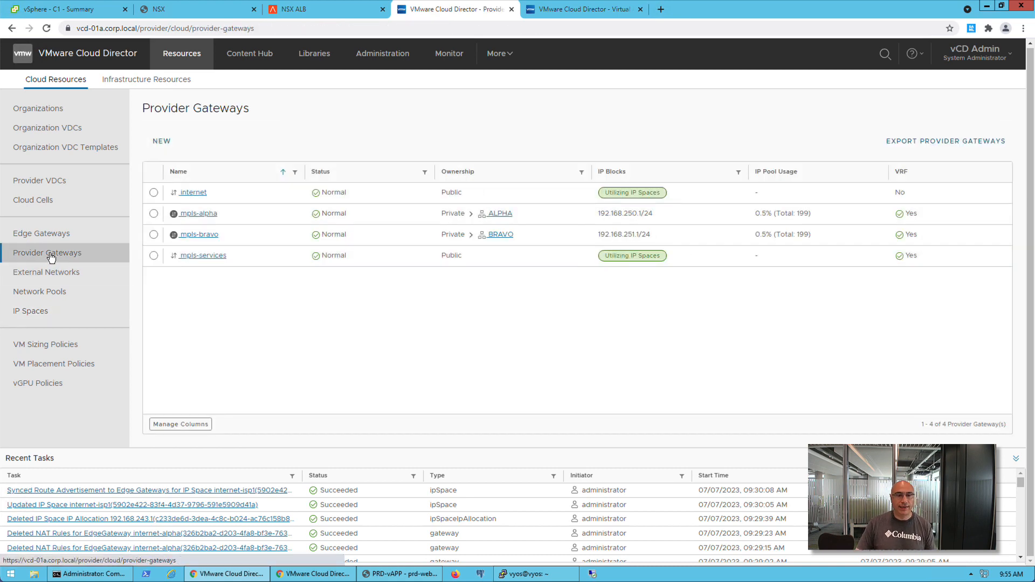
left_click(203, 193)
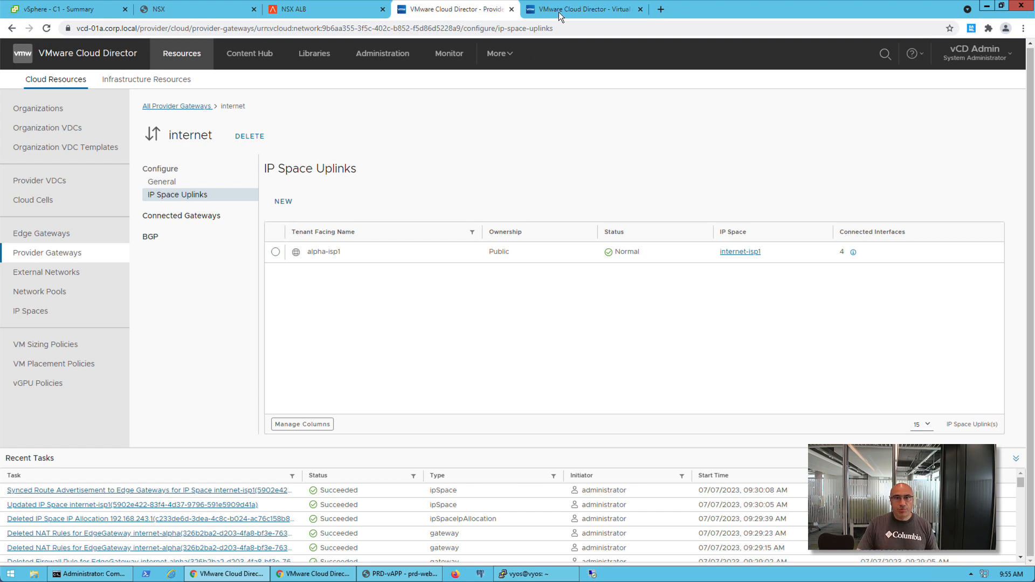
Switch to the ALPHA tenant portal window and examine the network diagram of PRD-vAPP
left_click(322, 575)
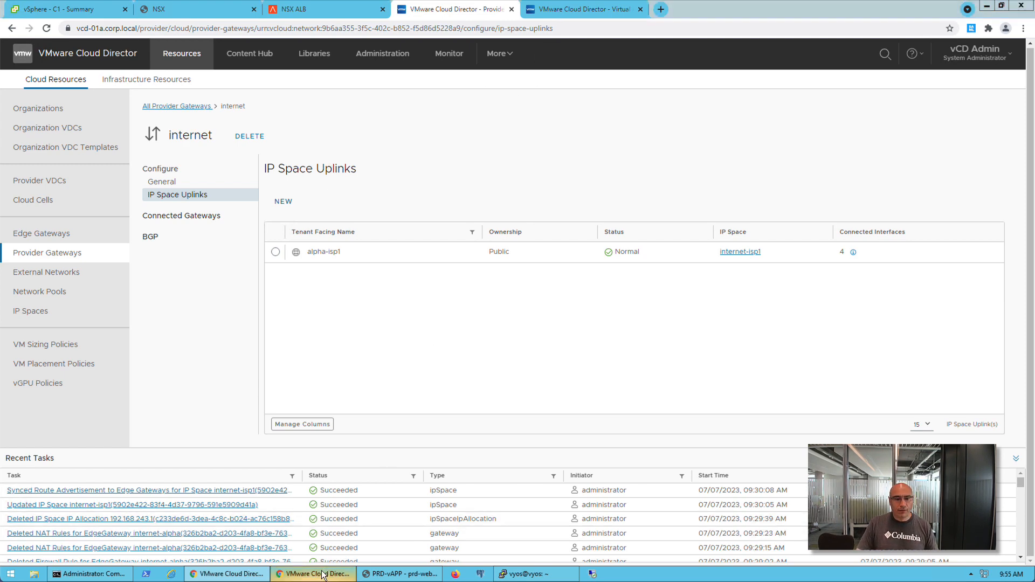
left_click(322, 575)
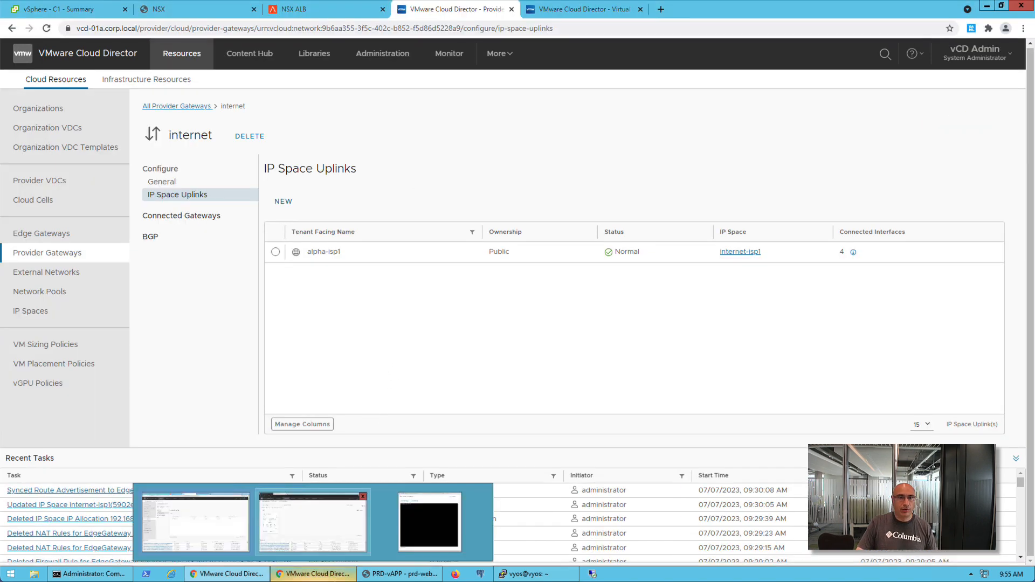
left_click(321, 574)
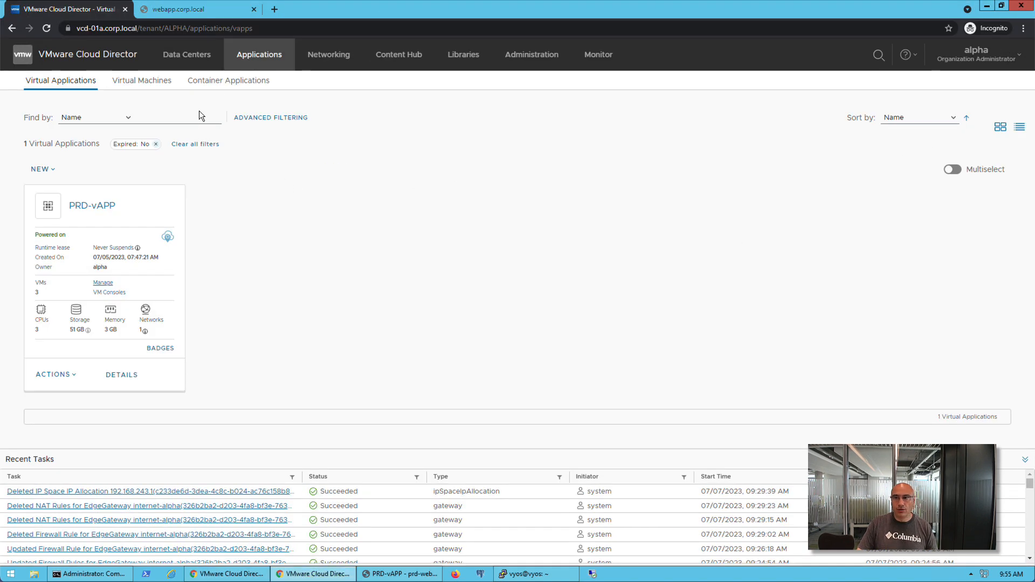
left_click(89, 209)
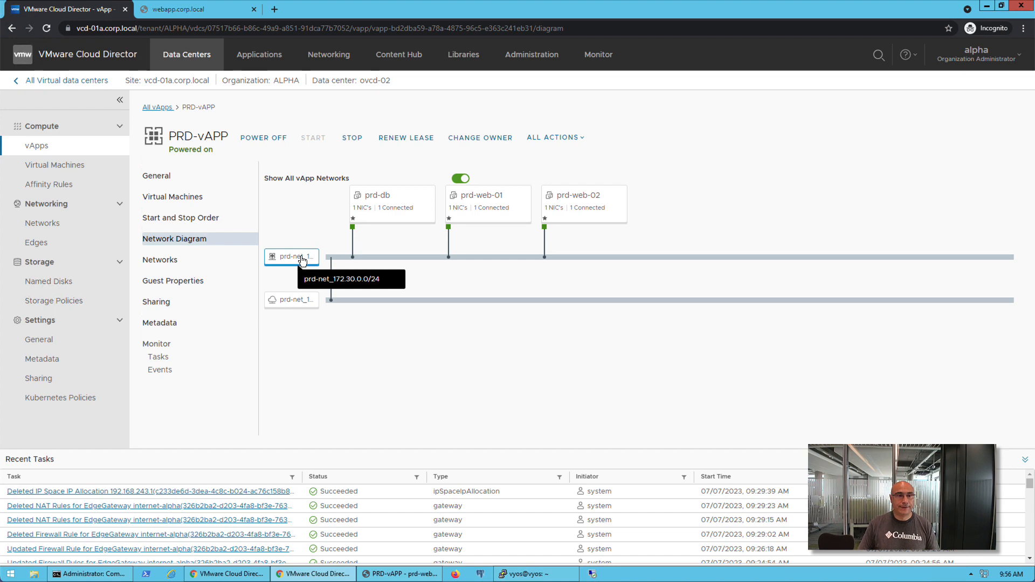
Review the tenant's networks and view the general configuration of the internet-alpha edge gateway
left_click(315, 58)
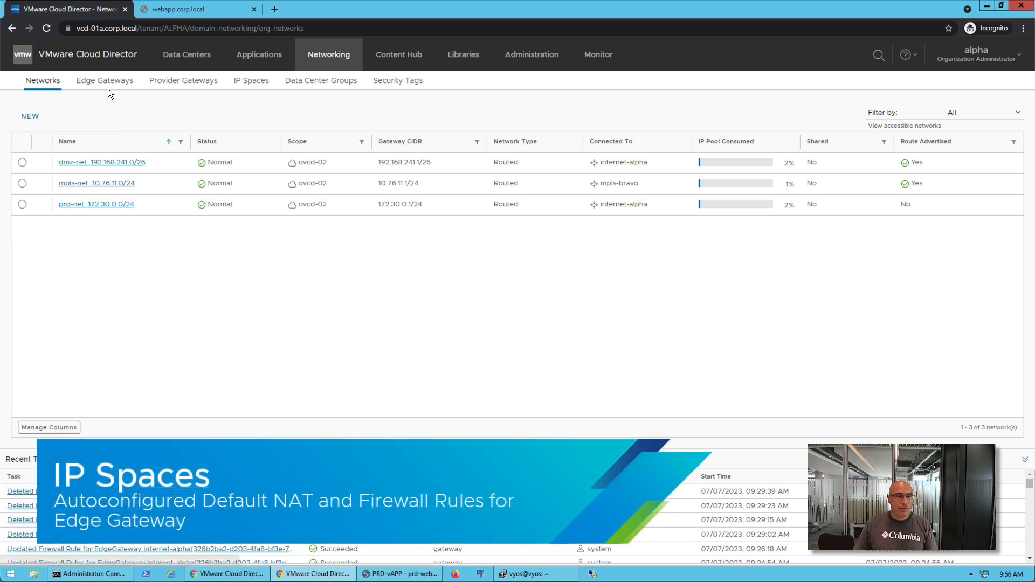
left_click(109, 86)
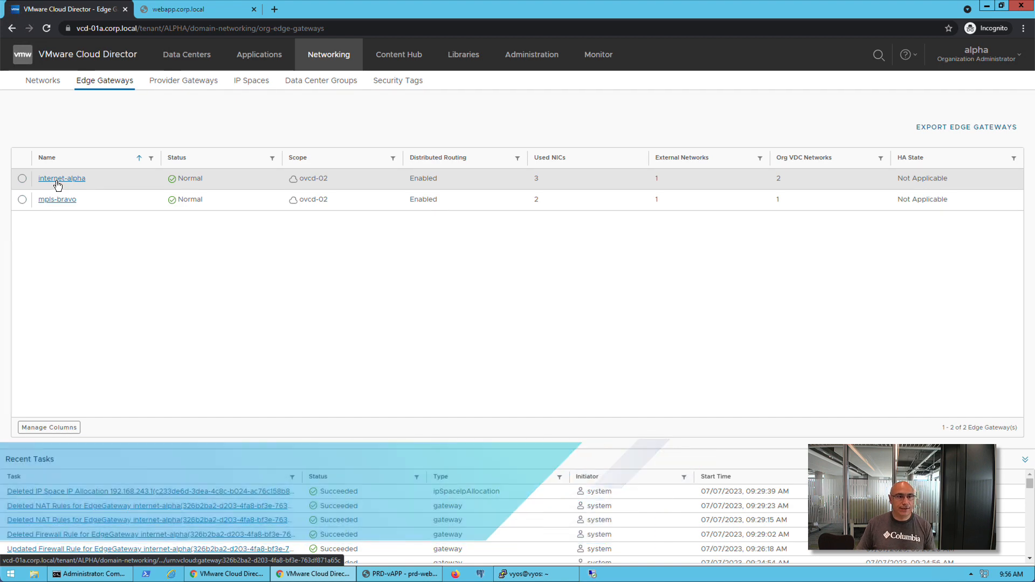
left_click(59, 181)
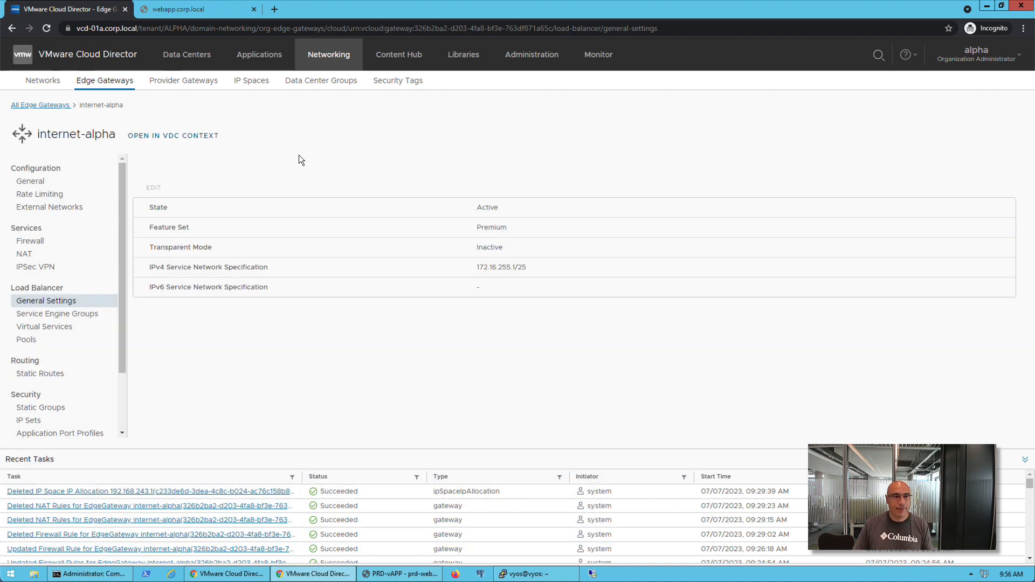
left_click(64, 181)
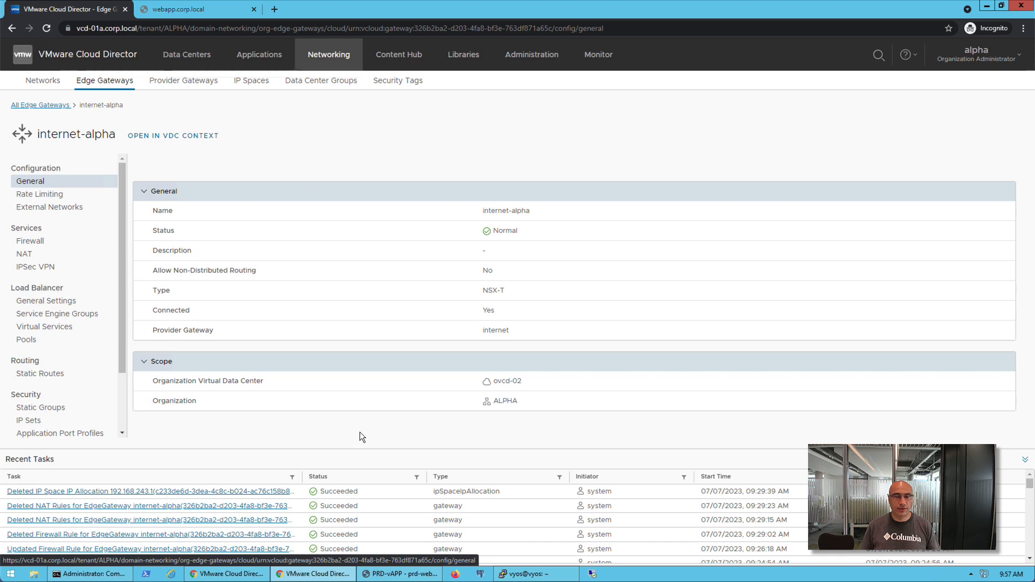
In the system administrator's ALPHA tenant session, preview the NAT/firewall autoconfiguration of the internet-alpha edge gateway and discard it
left_click(256, 575)
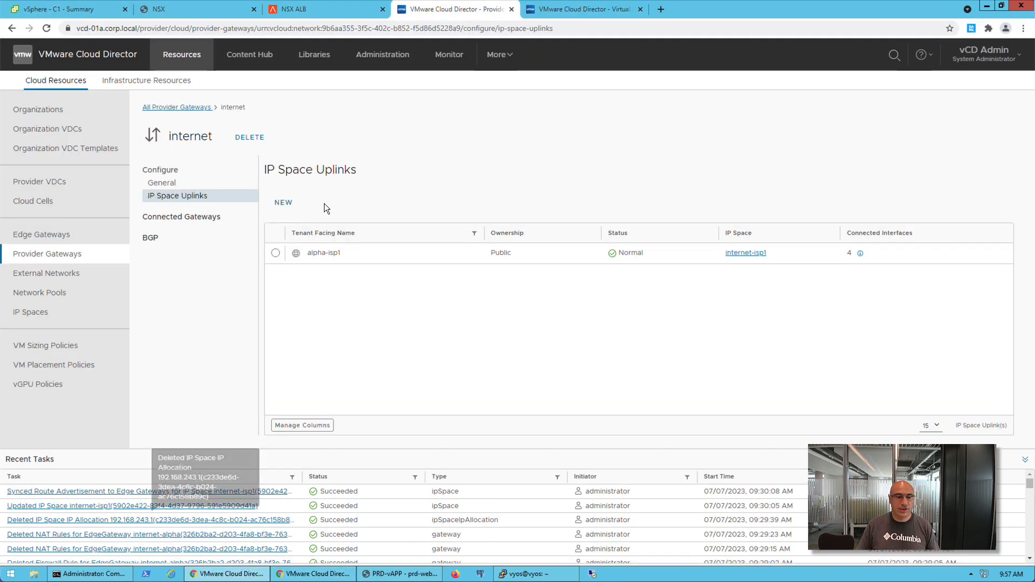
left_click(555, 11)
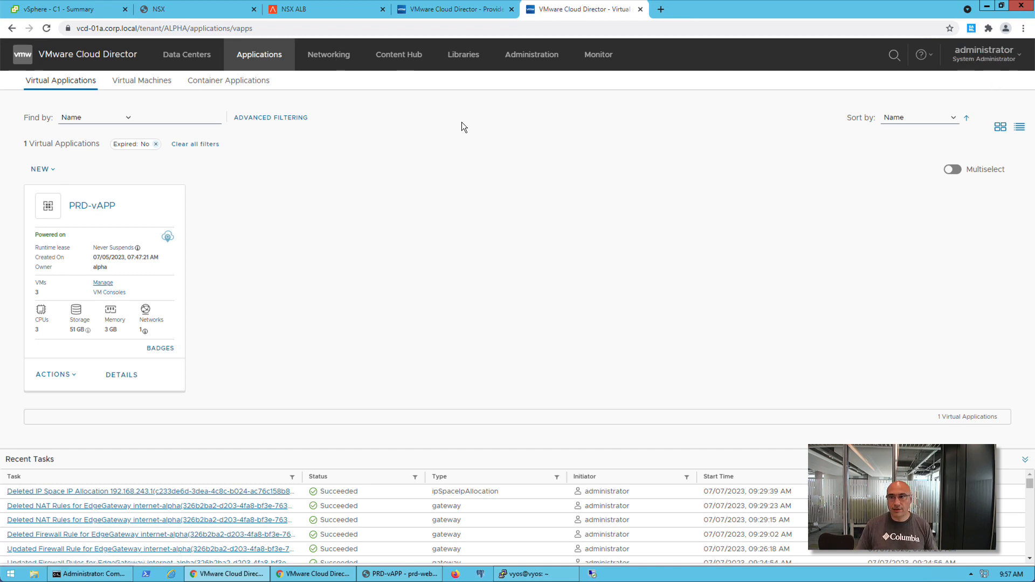
left_click(325, 60)
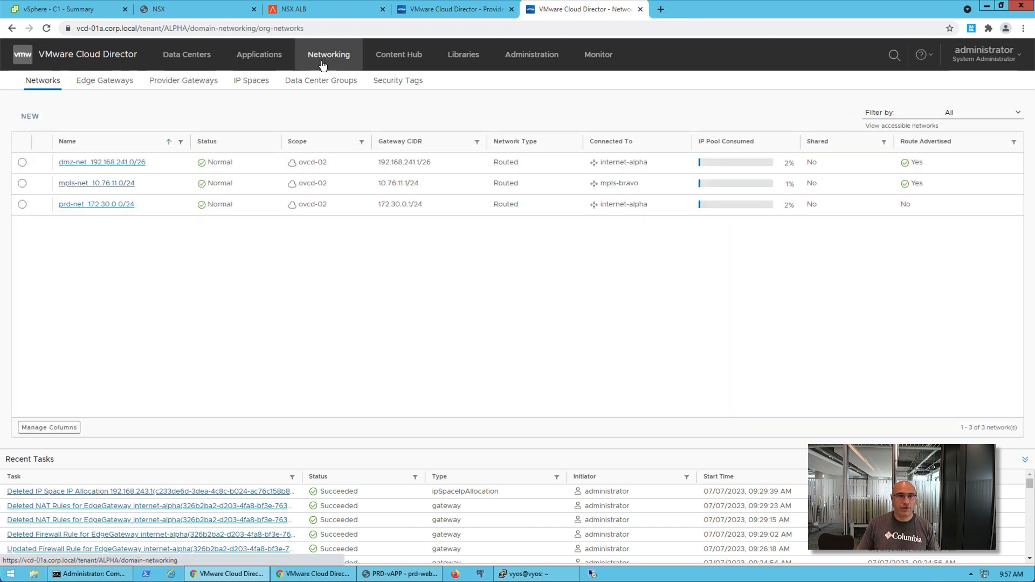
left_click(122, 85)
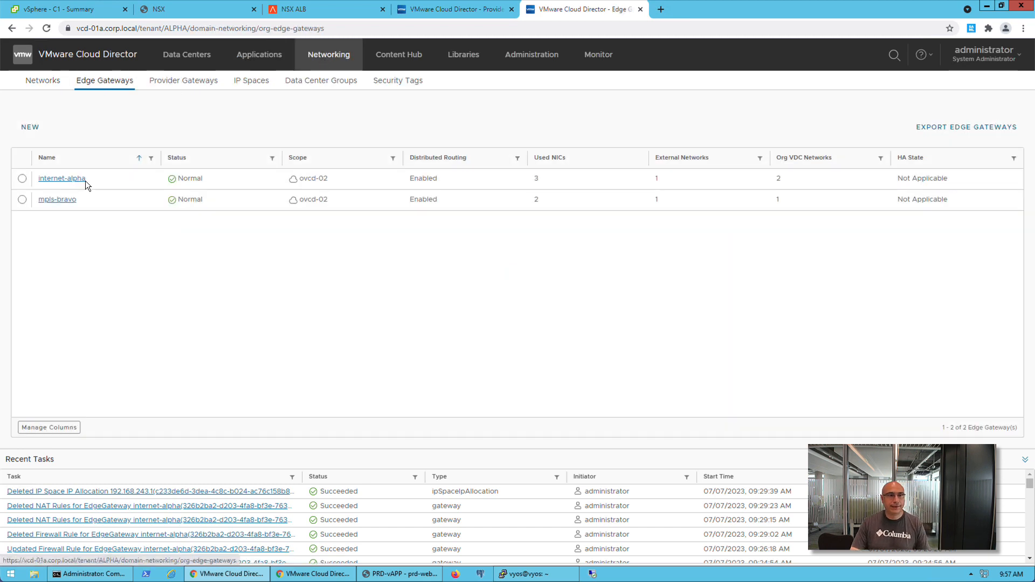
left_click(77, 178)
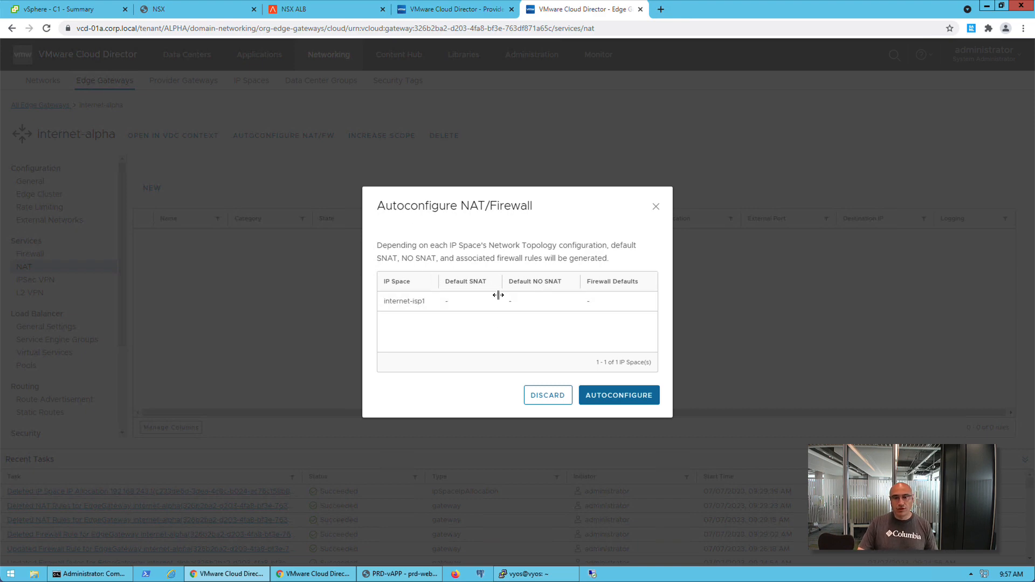
left_click(548, 393)
In the provider portal, enable the default SNAT, NO SNAT and Matching Firewall rules in the internet-isp1 network topology and save
left_click(472, 9)
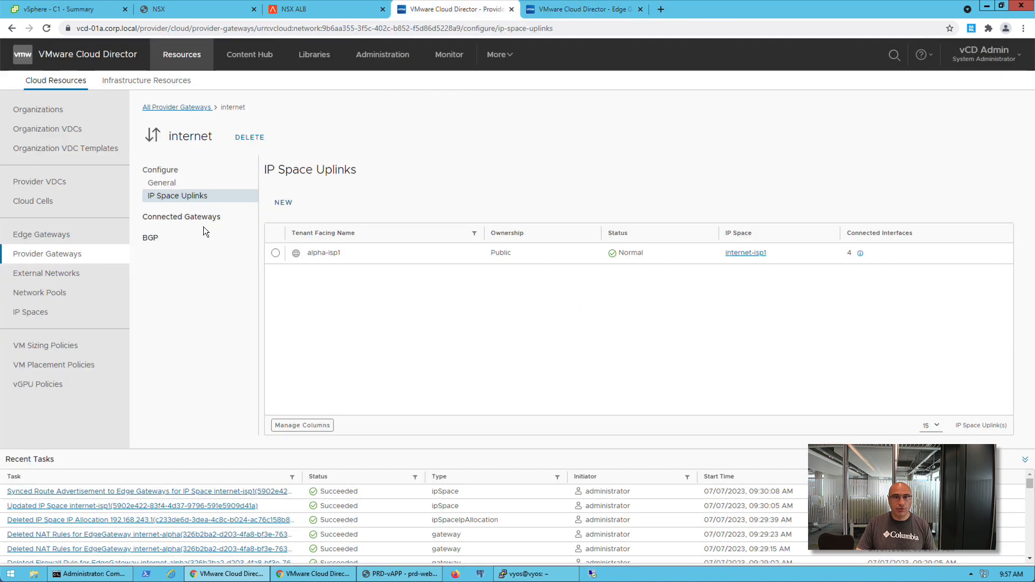
left_click(43, 312)
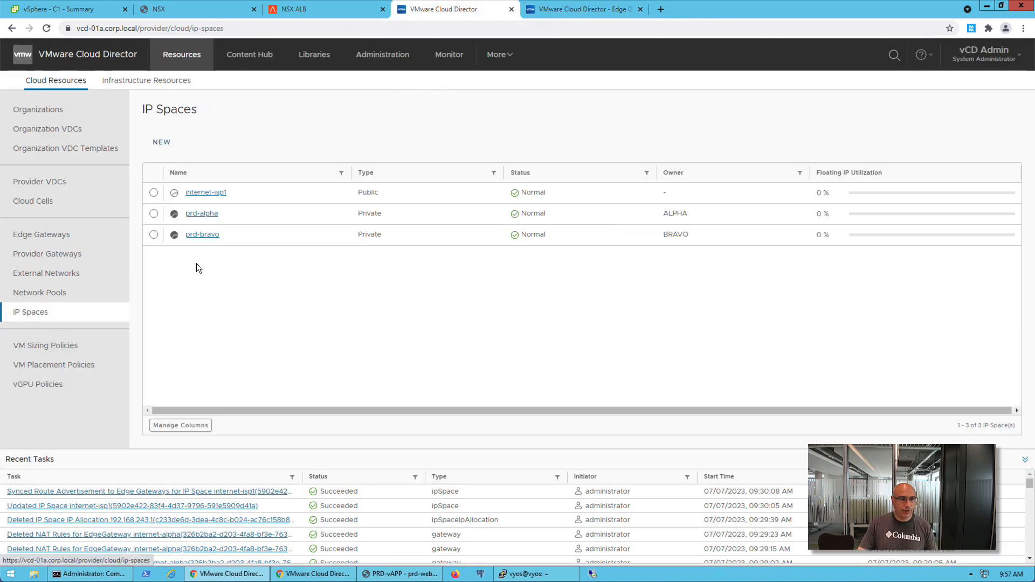
left_click(208, 193)
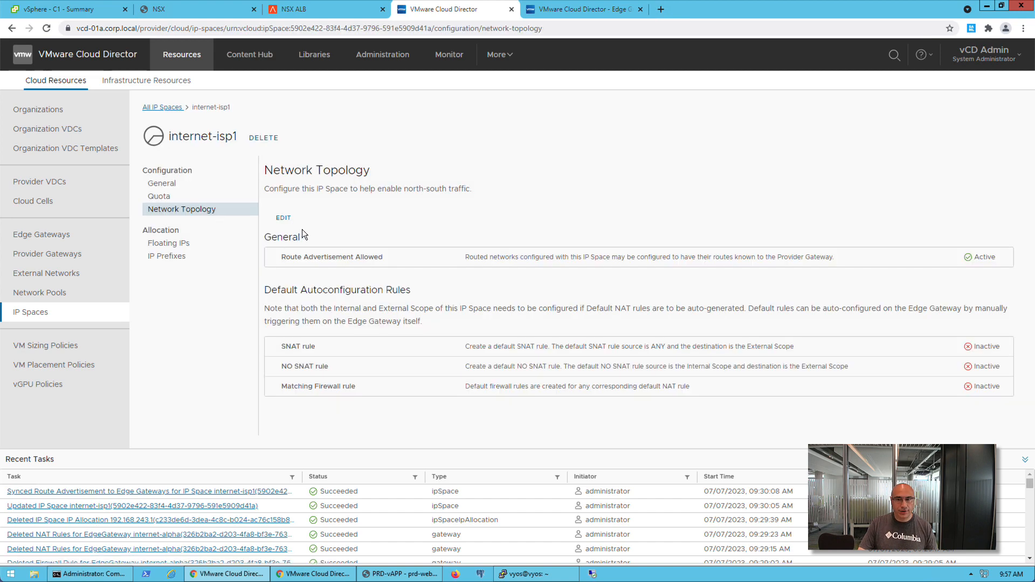
left_click(283, 217)
left_click(381, 329)
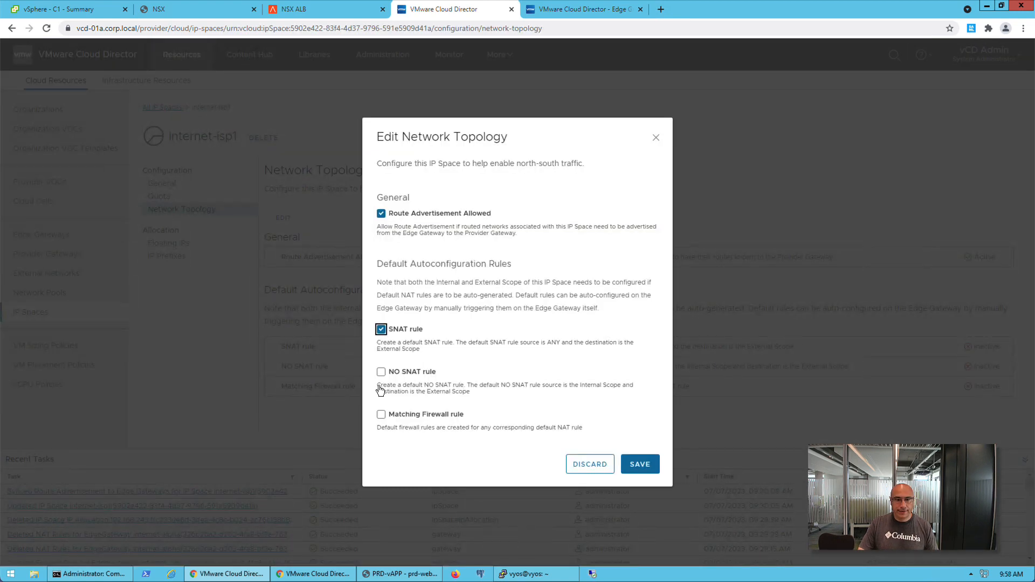
left_click(381, 372)
left_click(381, 414)
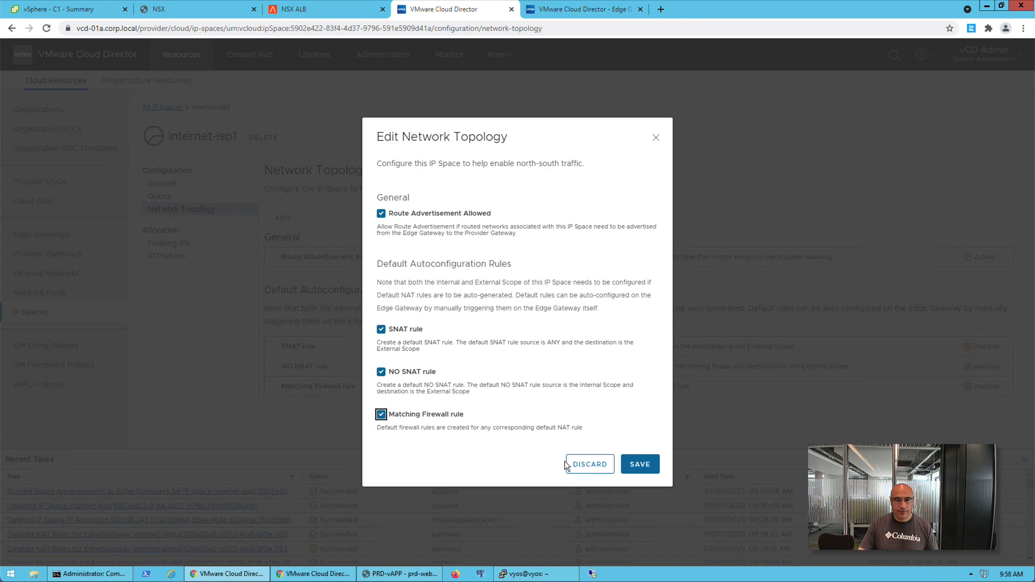
left_click(638, 465)
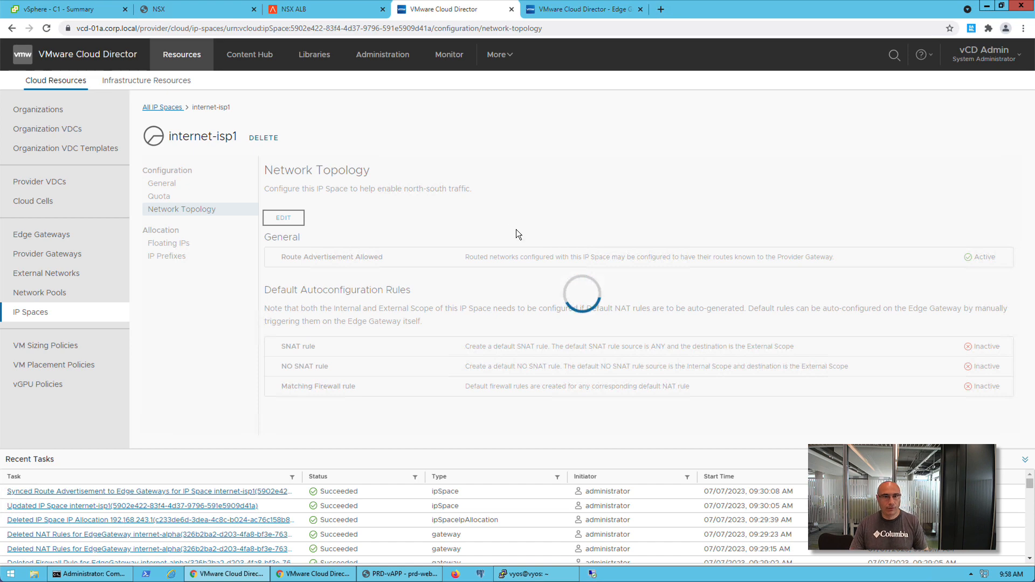
Return to the internet-alpha NAT page, switch to the vyos terminal, rerun the routing table command and highlight the last BGP routes
left_click(560, 12)
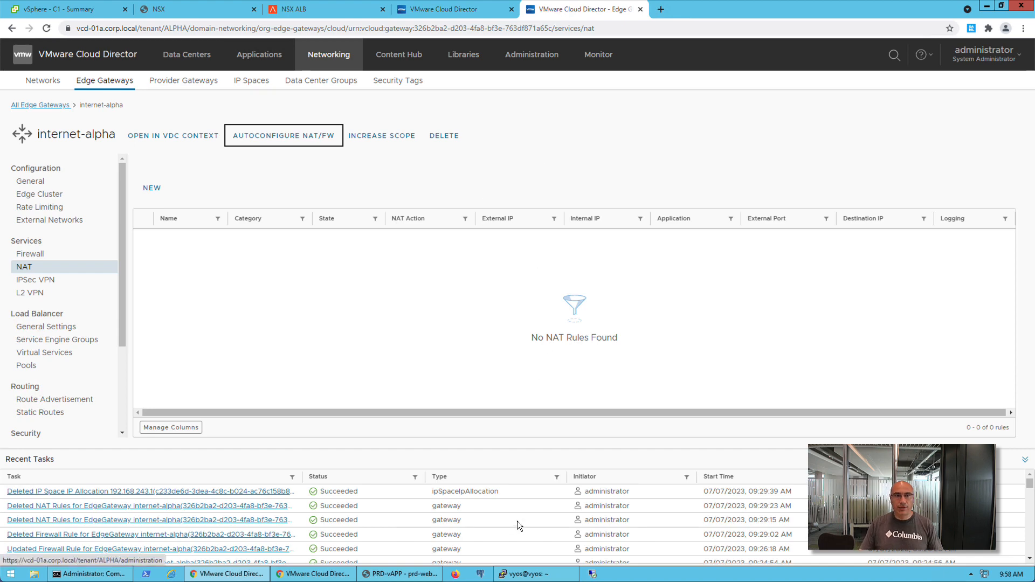
left_click(527, 576)
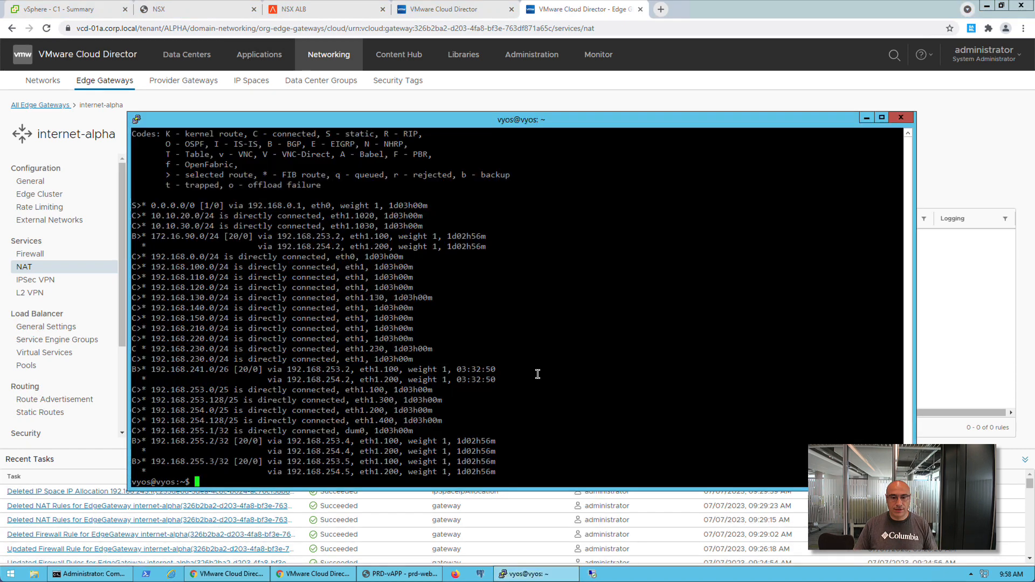
key("Return")
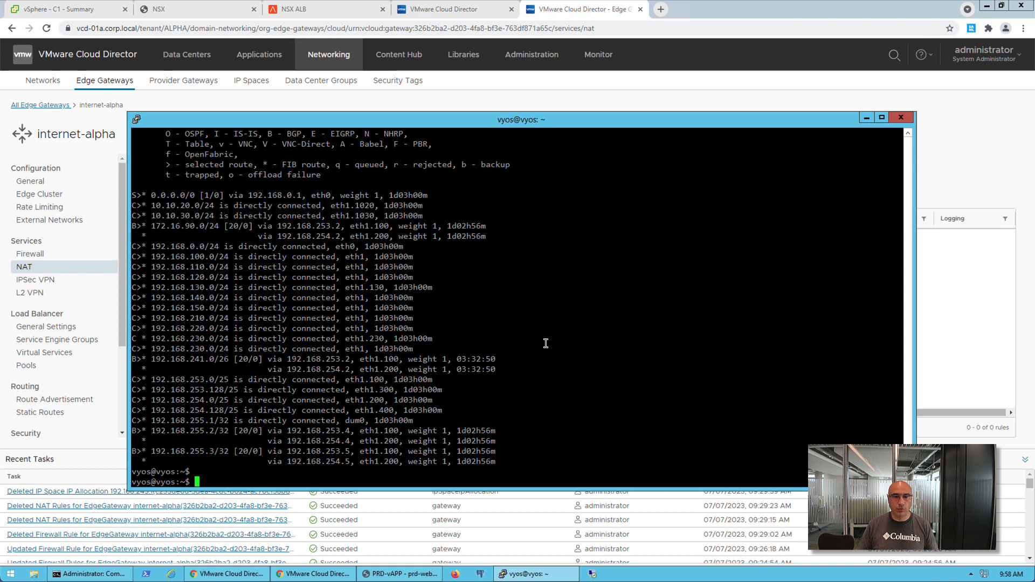
key("Up")
key("Return")
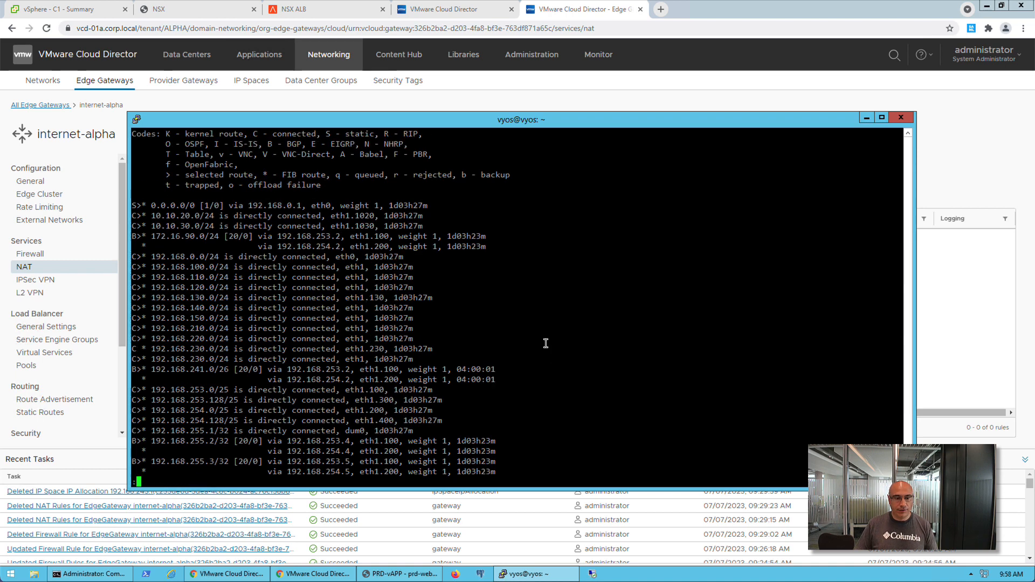
key("q")
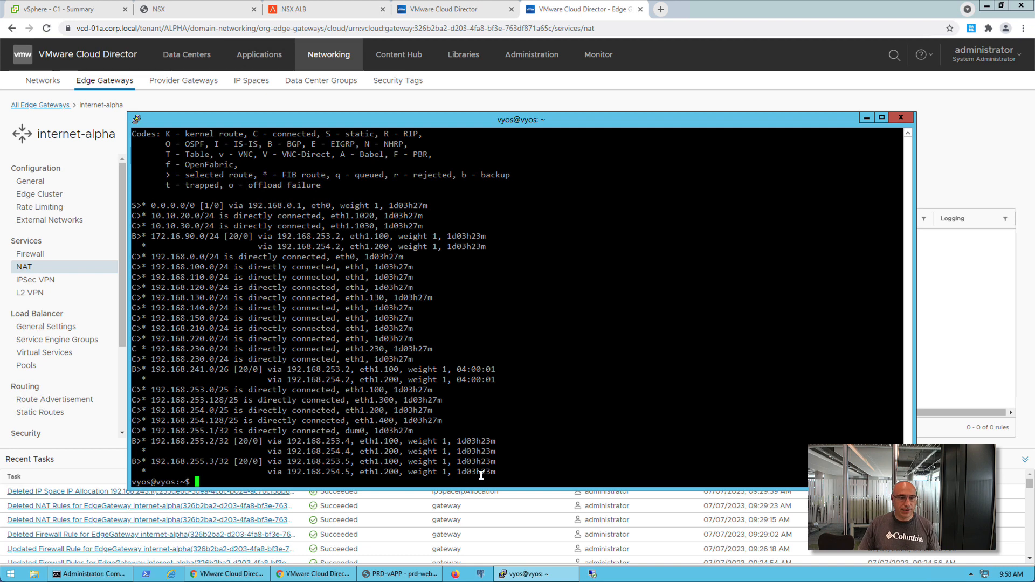
left_click_drag(491, 472, 465, 472)
left_click_drag(339, 469, 125, 446)
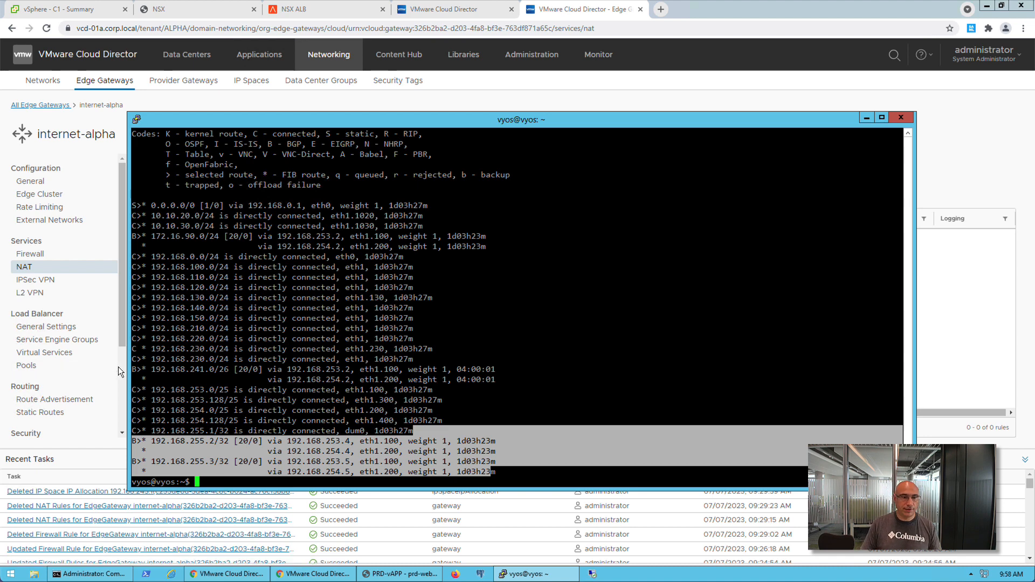
Highlight the 192.168.241.0/26 routes in the terminal, then autoconfigure the NAT and firewall rules of the internet-alpha edge gateway
left_click_drag(133, 369, 502, 382)
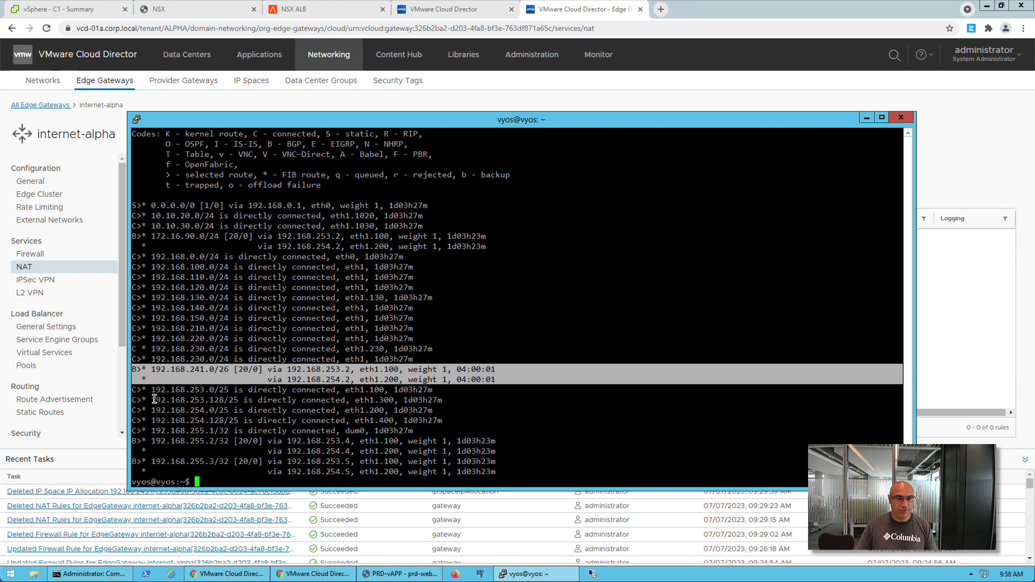
left_click(635, 86)
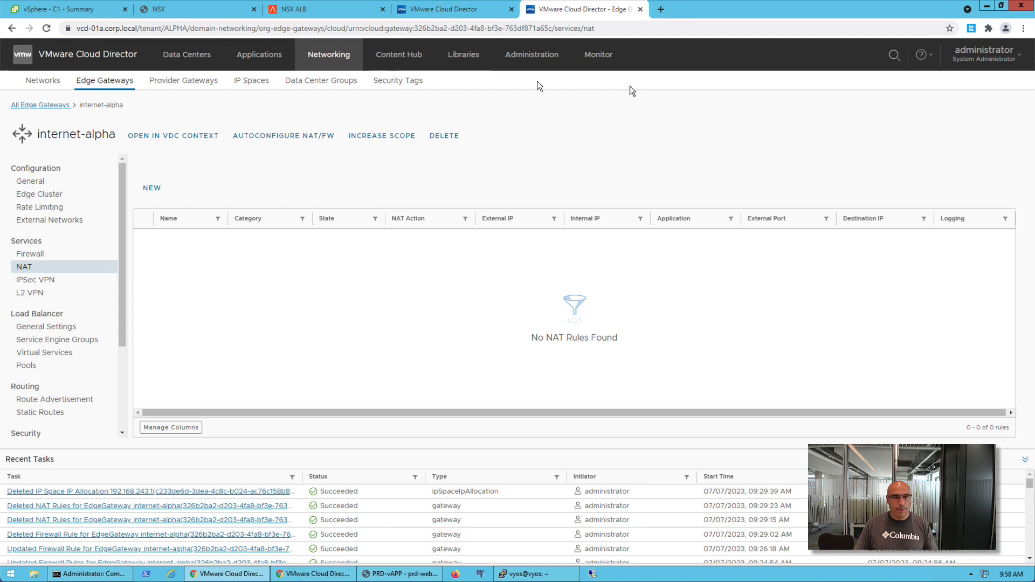
left_click(306, 137)
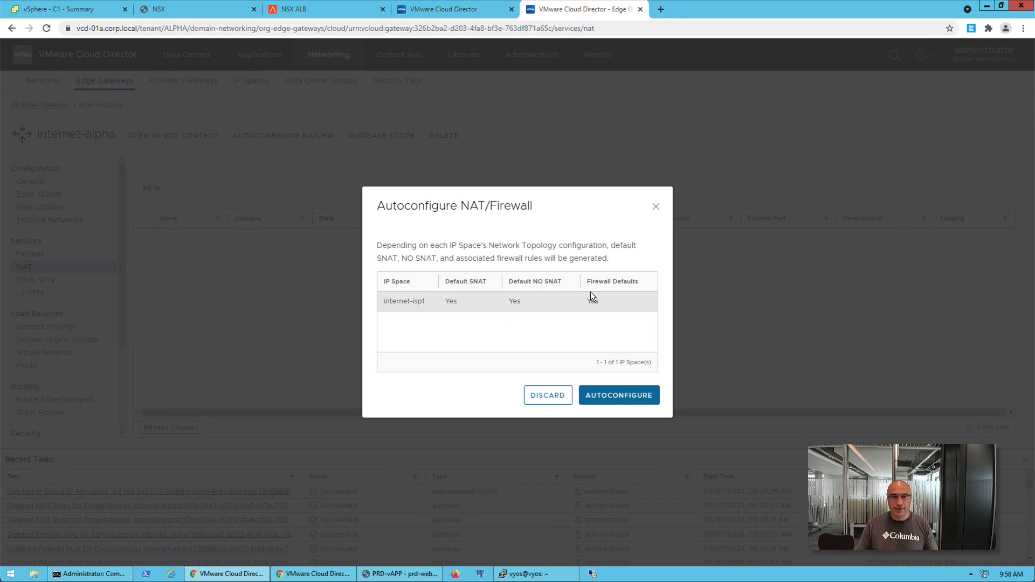
left_click(605, 404)
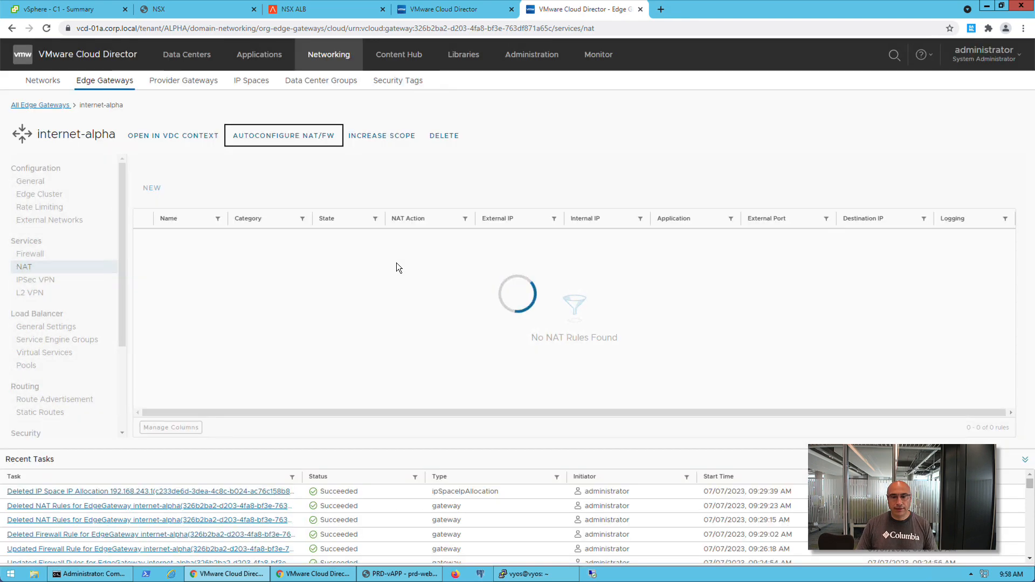
Review the firewall rules of internet-alpha and the floating IP allocations of the internet-isp1 IP Space
left_click(51, 257)
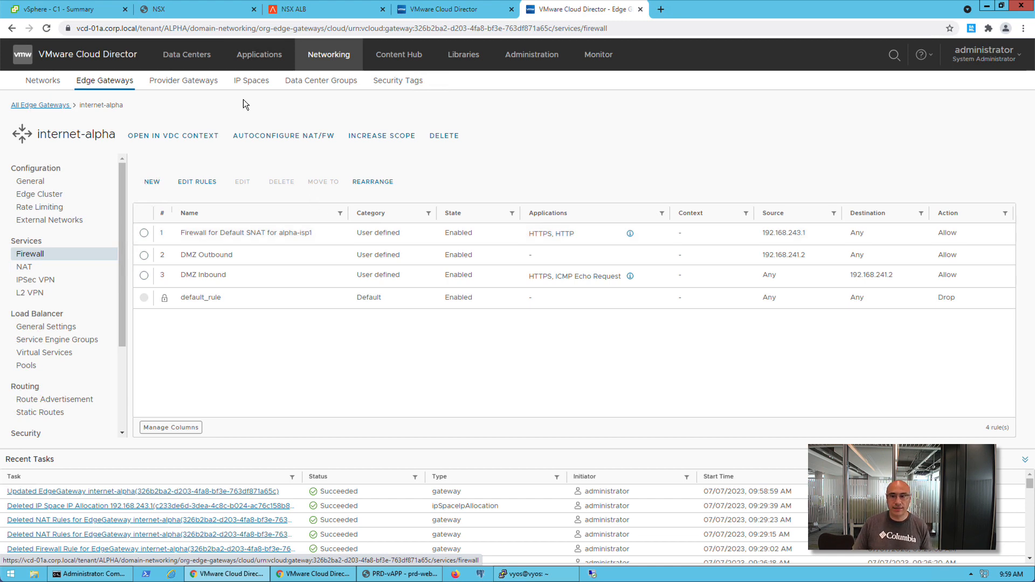
left_click(249, 82)
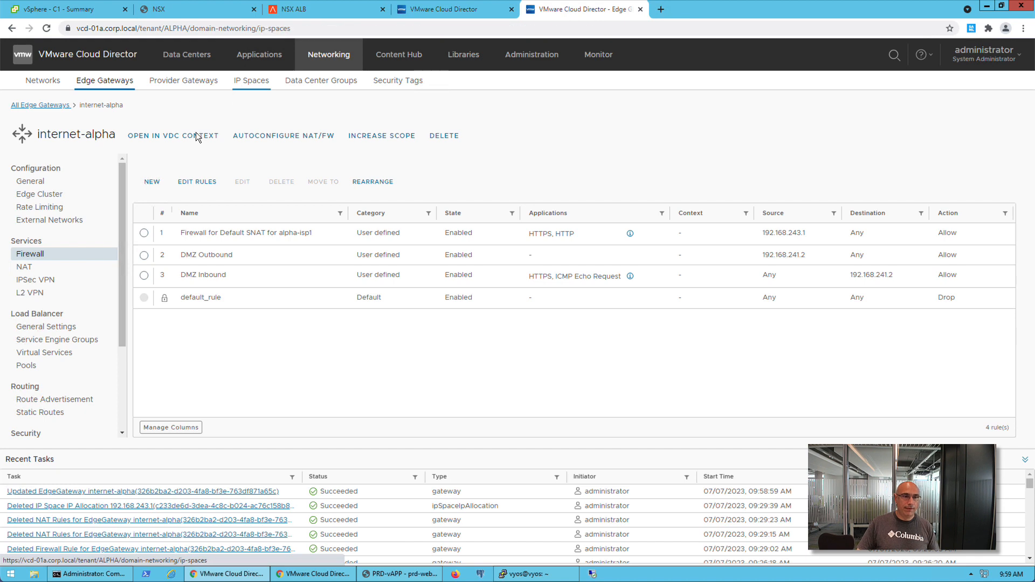
left_click(66, 177)
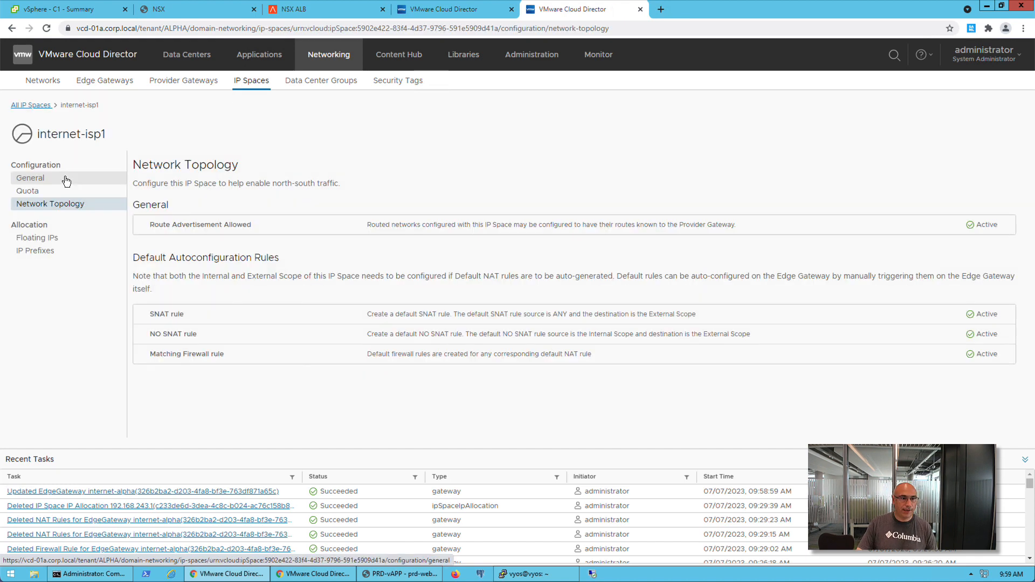
left_click(50, 241)
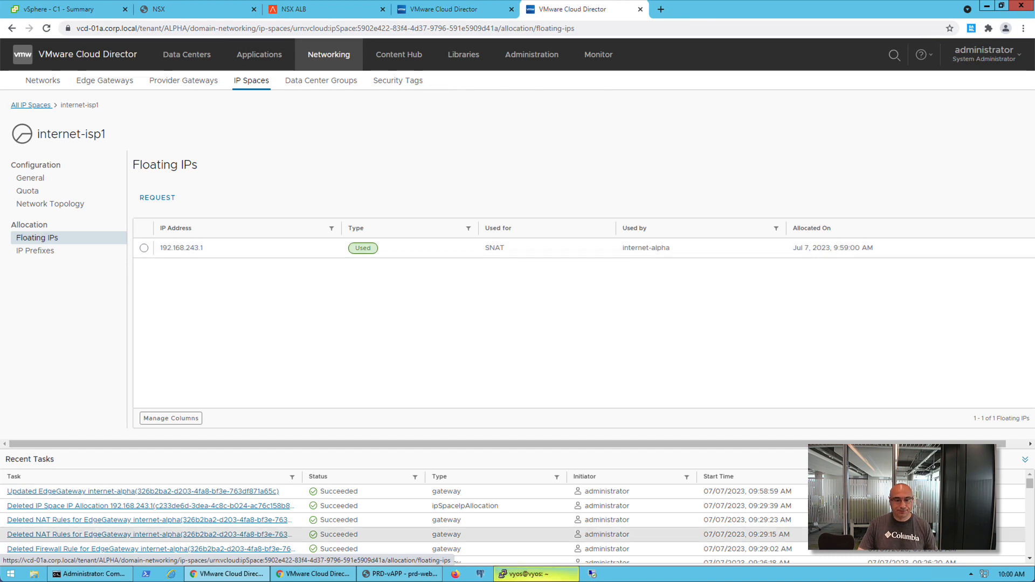
Switch to the vyos terminal, rerun "sh ip route" and highlight the 192.168.243.1/32 BGP routes
left_click(550, 580)
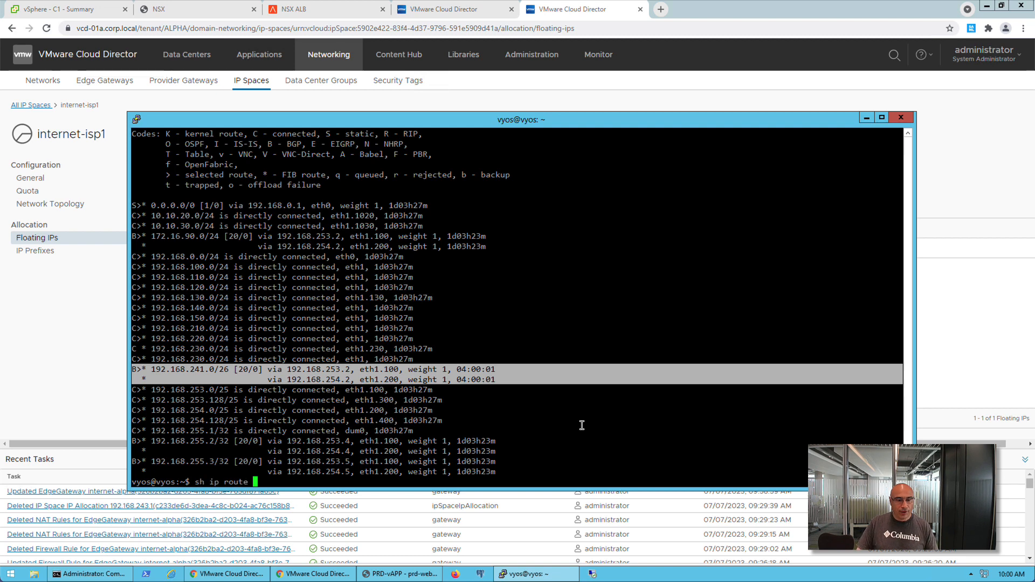
key("Up")
key("Return")
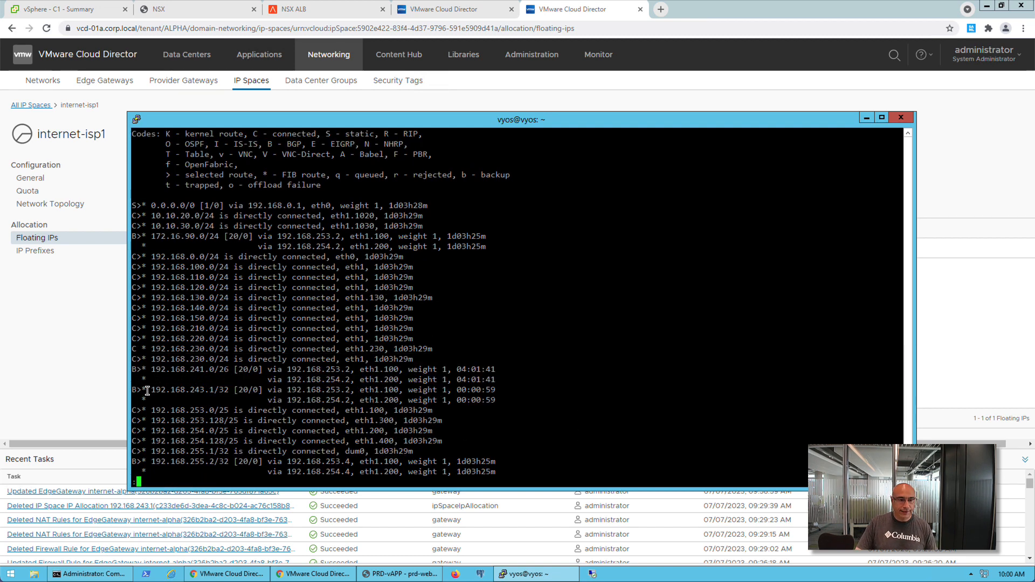
left_click_drag(137, 389, 496, 400)
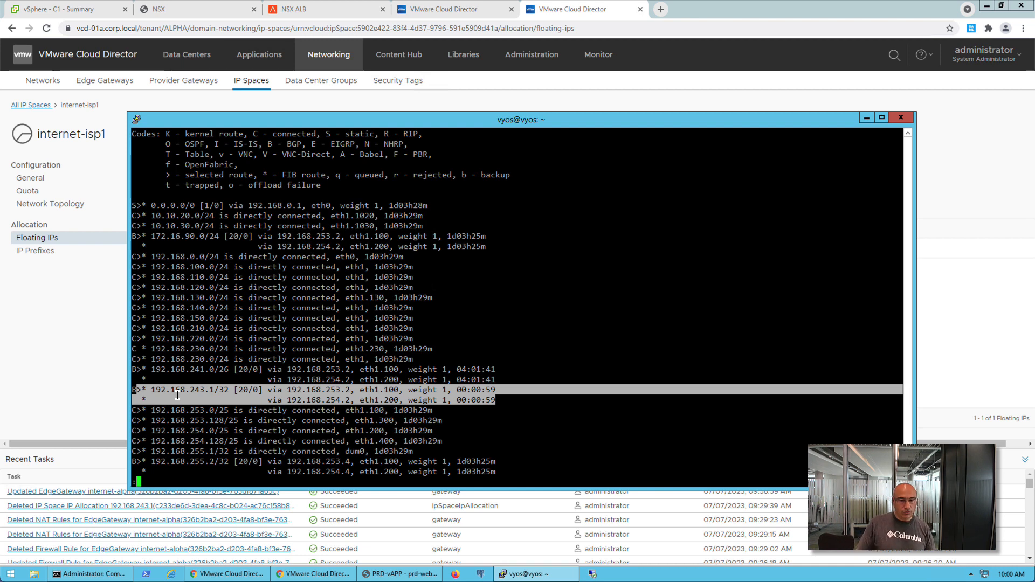
Return to the tenant portal's edge gateways and review the NAT rules of internet-alpha
left_click(59, 353)
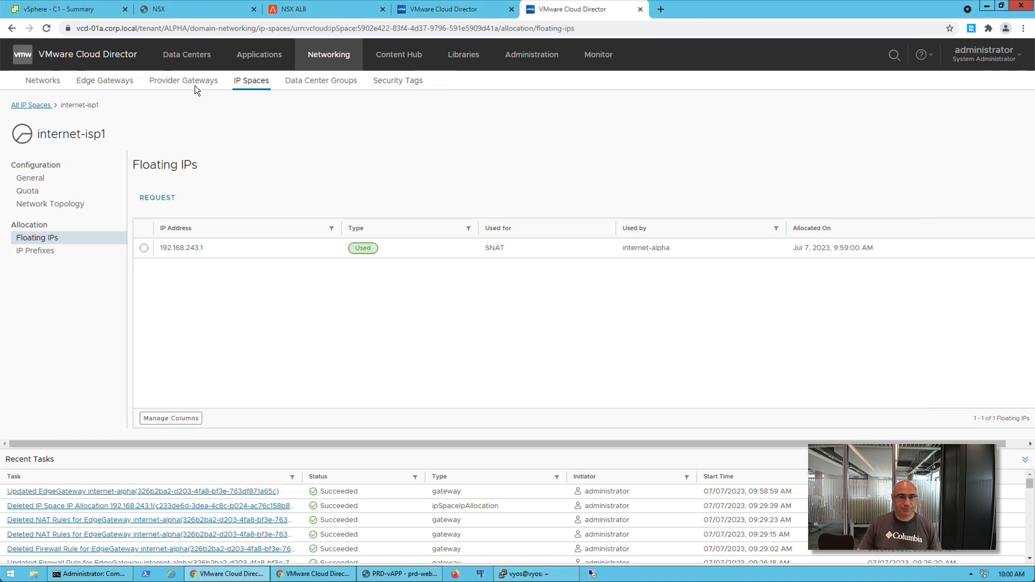
left_click(97, 82)
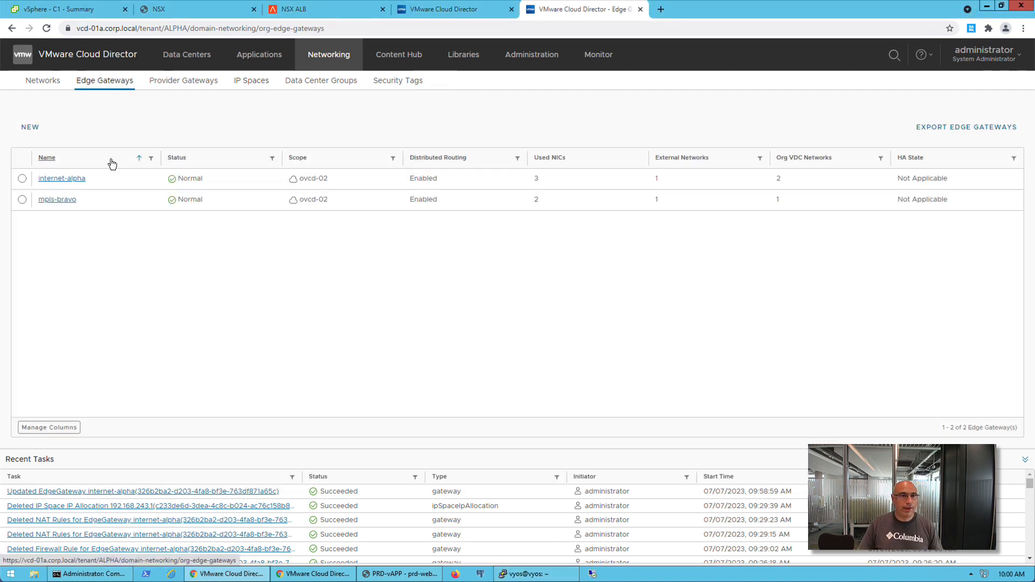
left_click(65, 178)
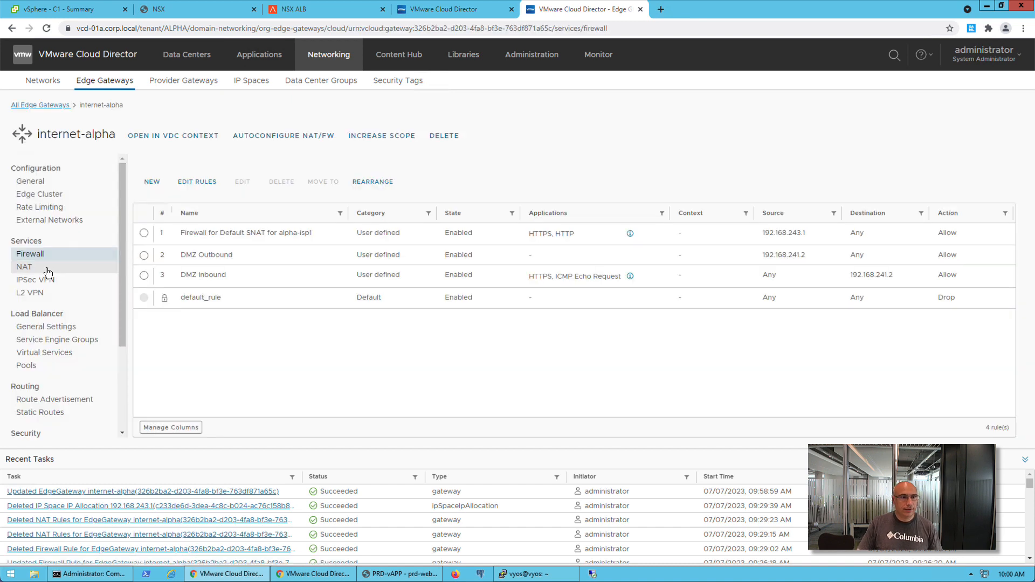
left_click(47, 268)
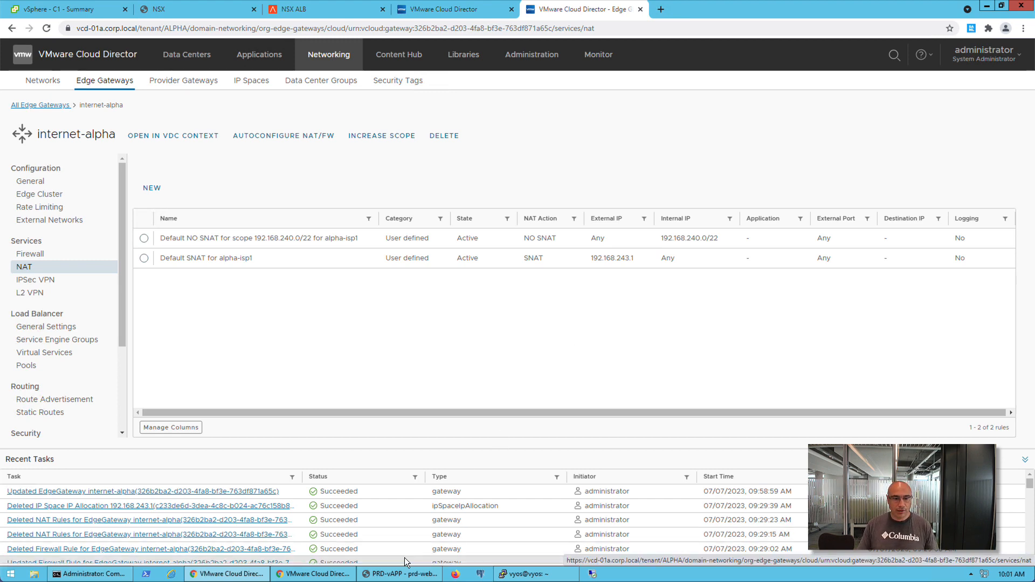
Switch to the prd-web-01 console, ping 172.30.0.1 and stop the ping
left_click(399, 573)
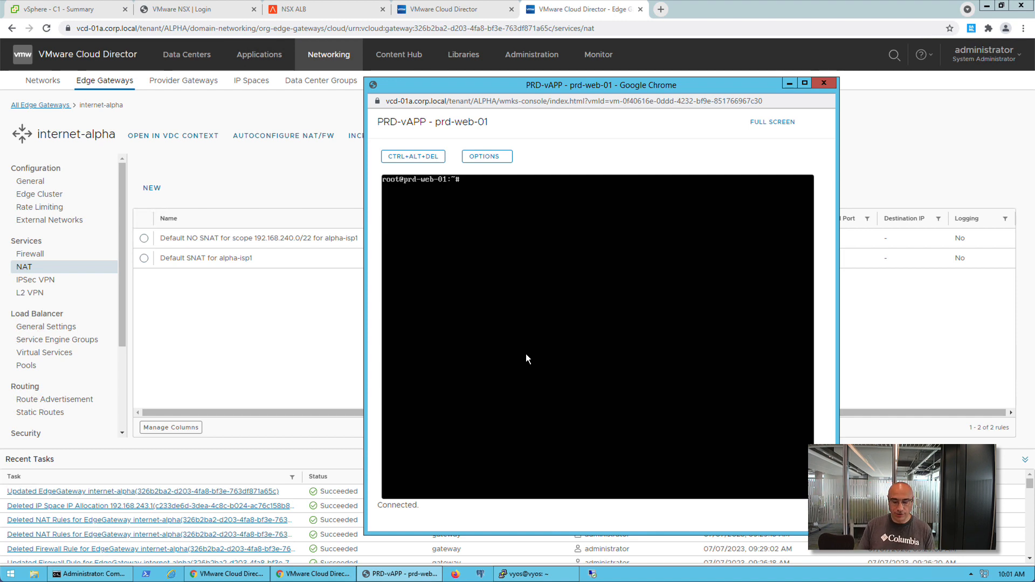
type("ping 172")
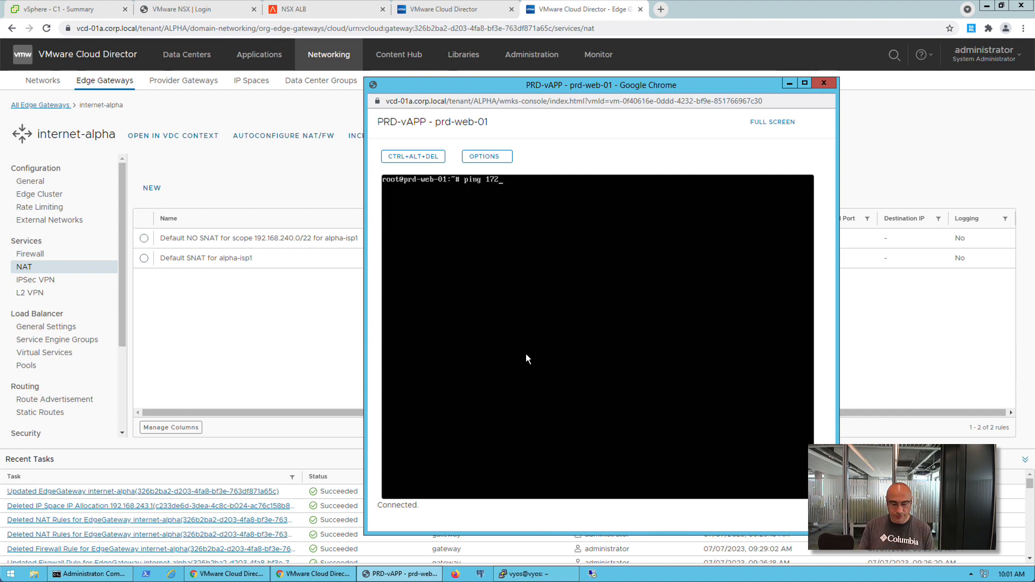
type(".30.0.1")
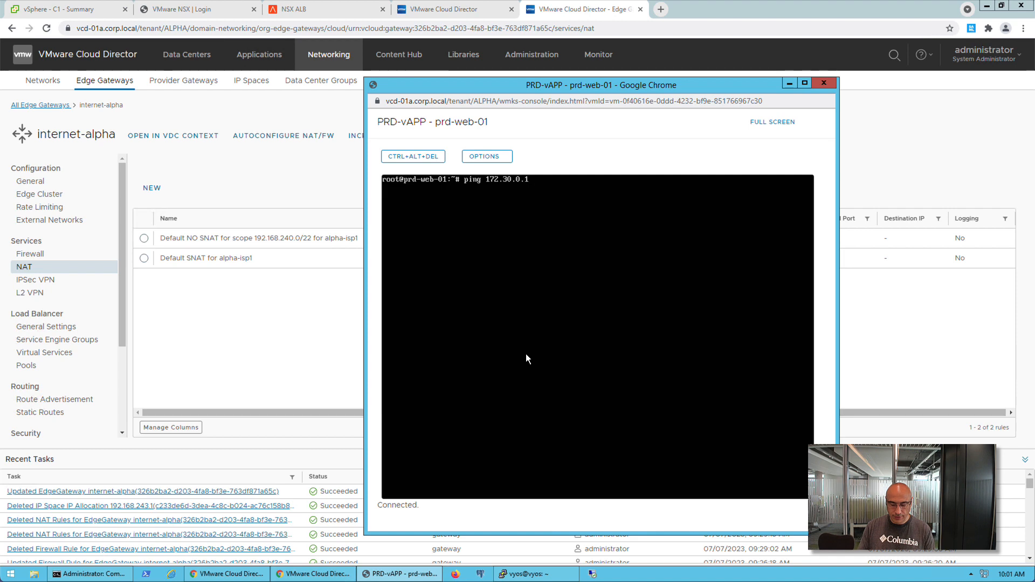
key("Return")
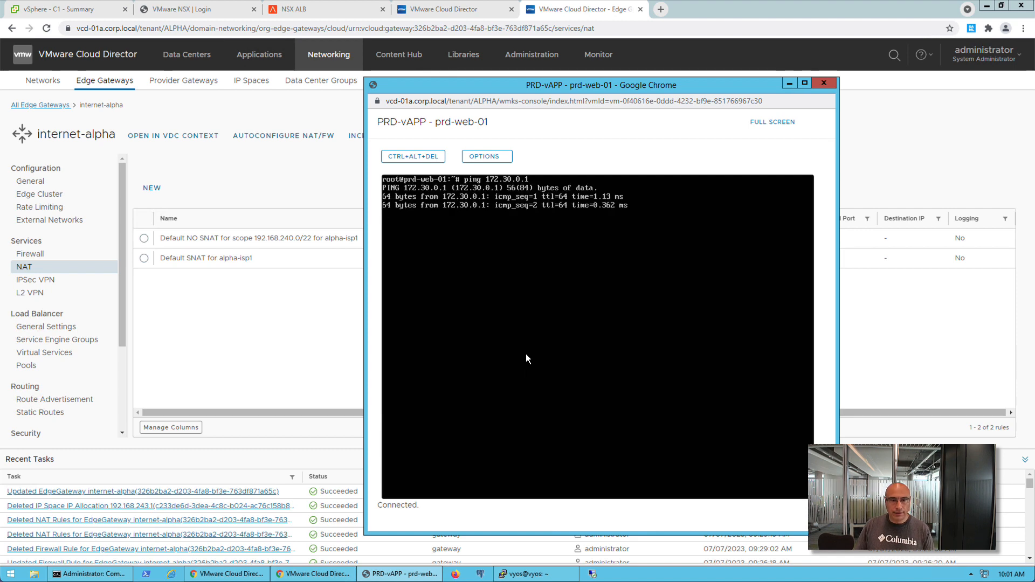
key("ctrl+c")
Try to ping vmware.com from prd-web-01 and stop the command
type("pi")
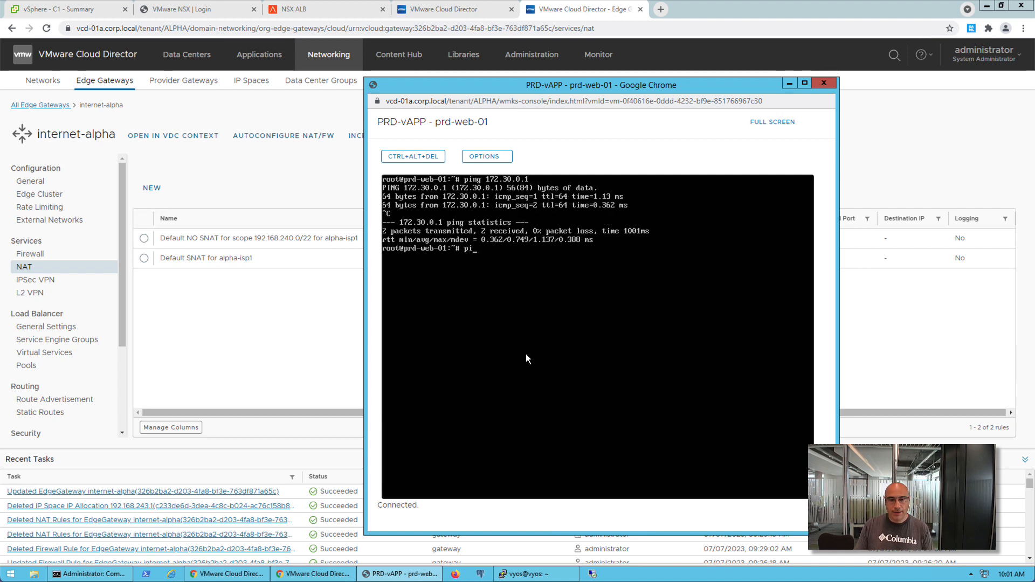
type("ng vmwa")
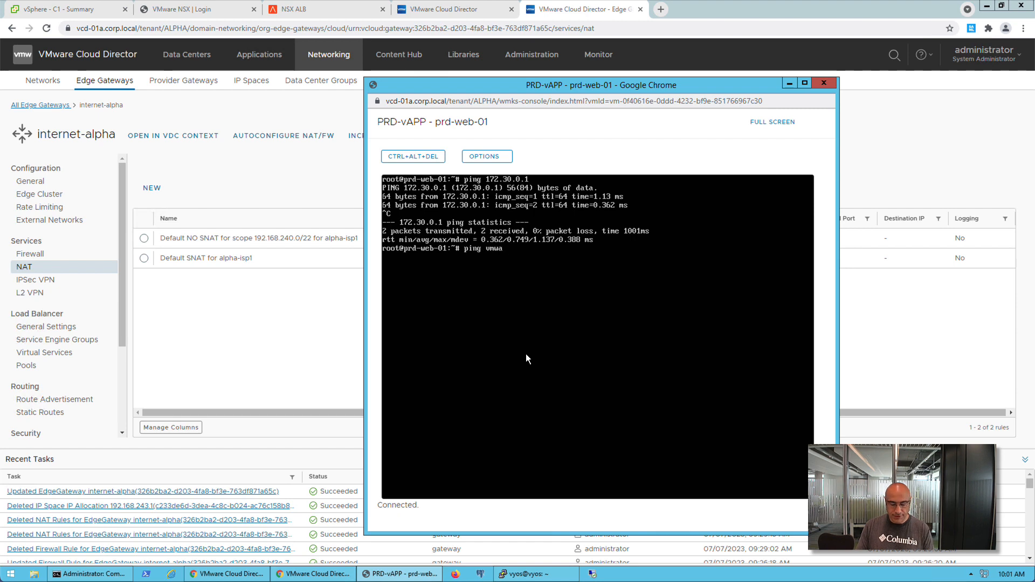
type("re.com")
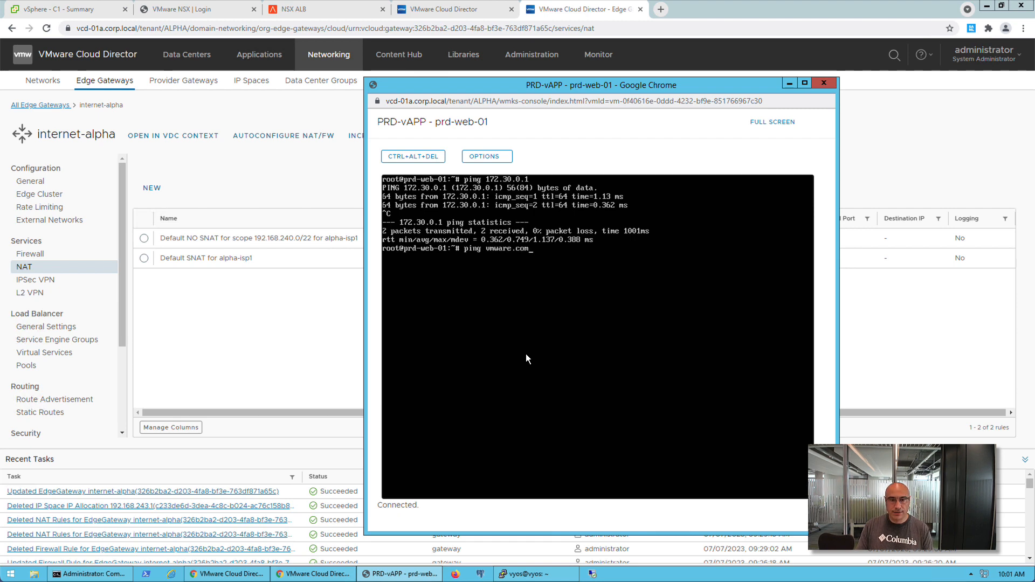
key("Return")
key("ctrl+c")
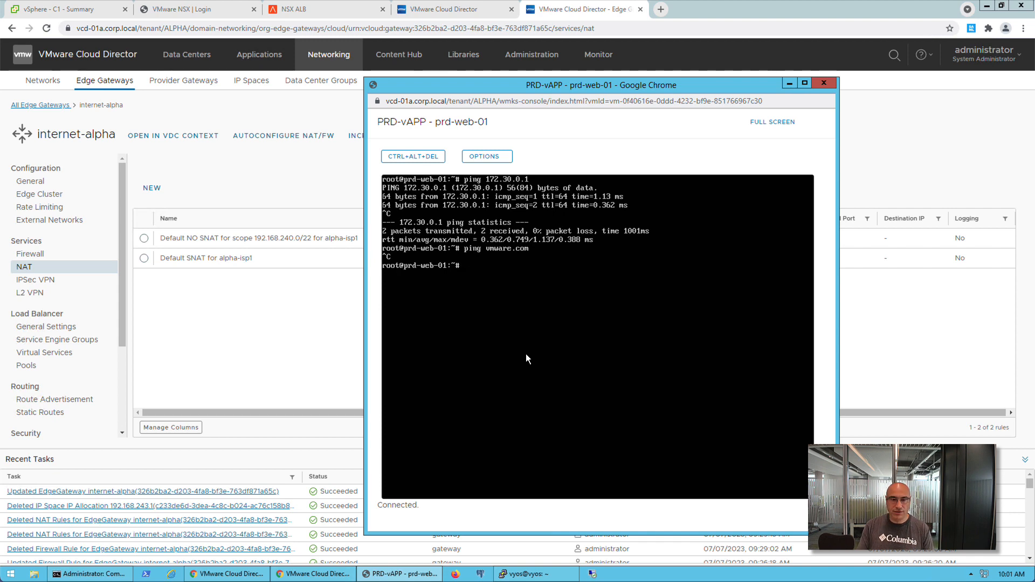
type("curl")
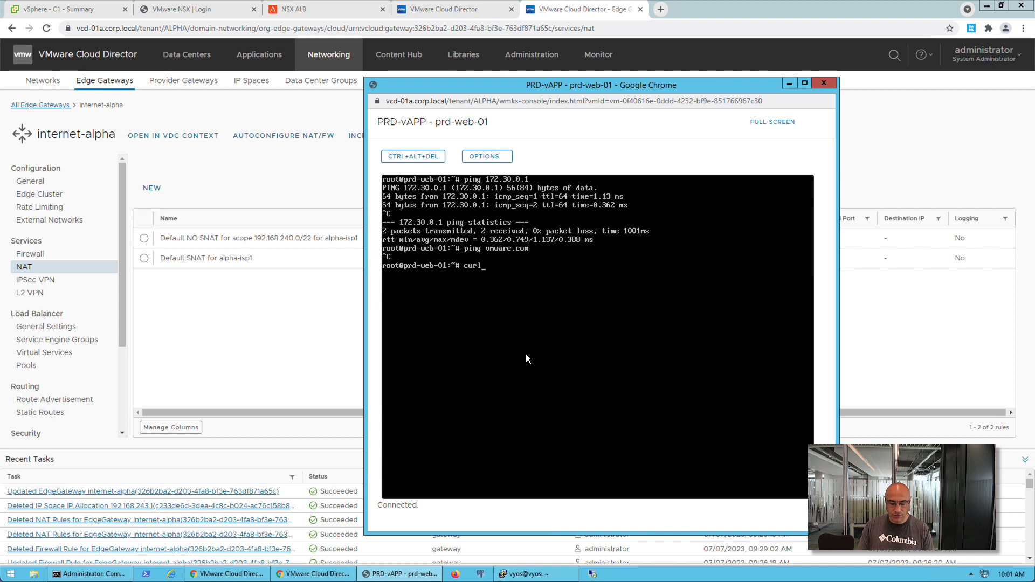
type(" -k https://ww")
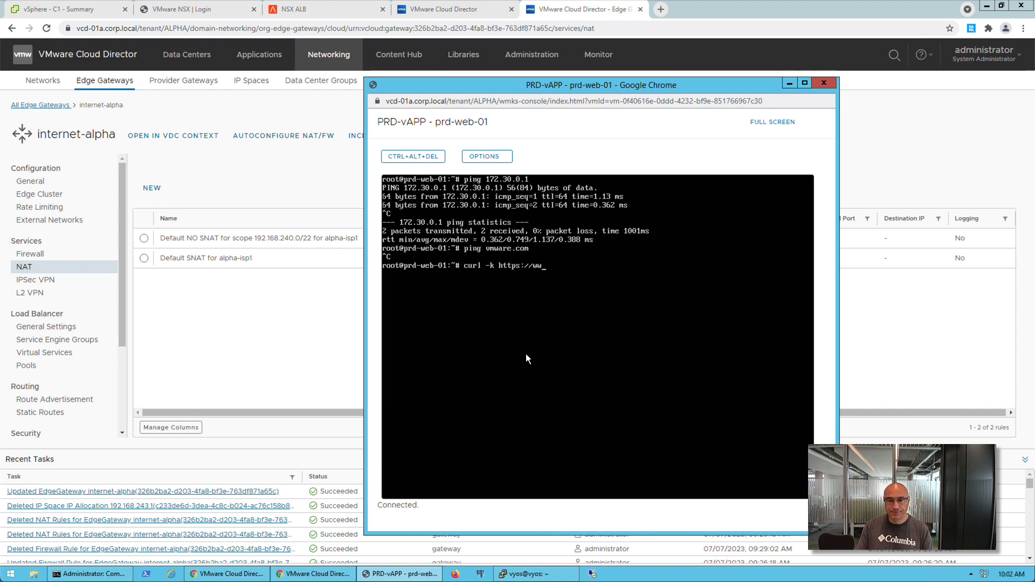
type("w.vm")
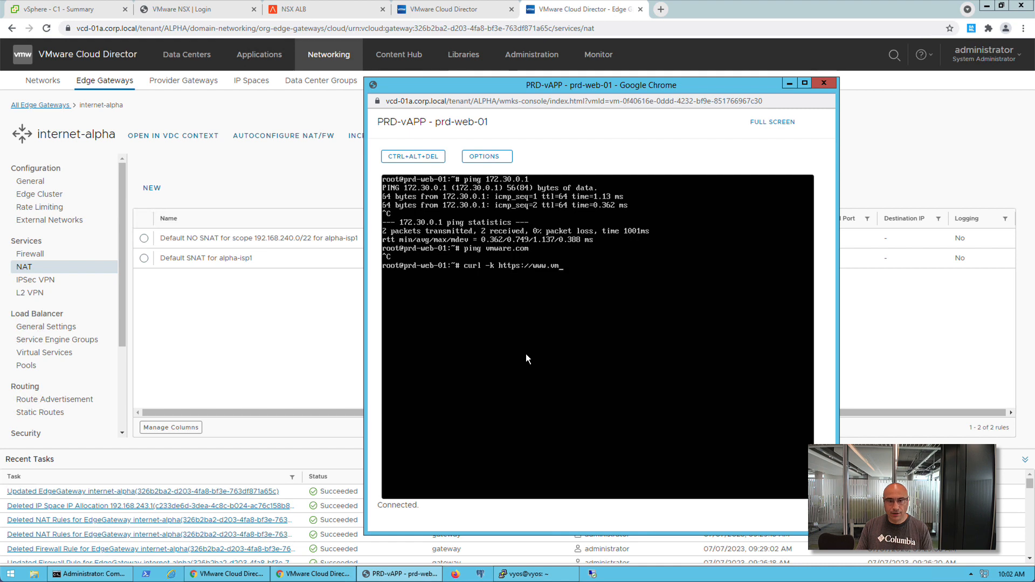
type("ware.com")
key("Return")
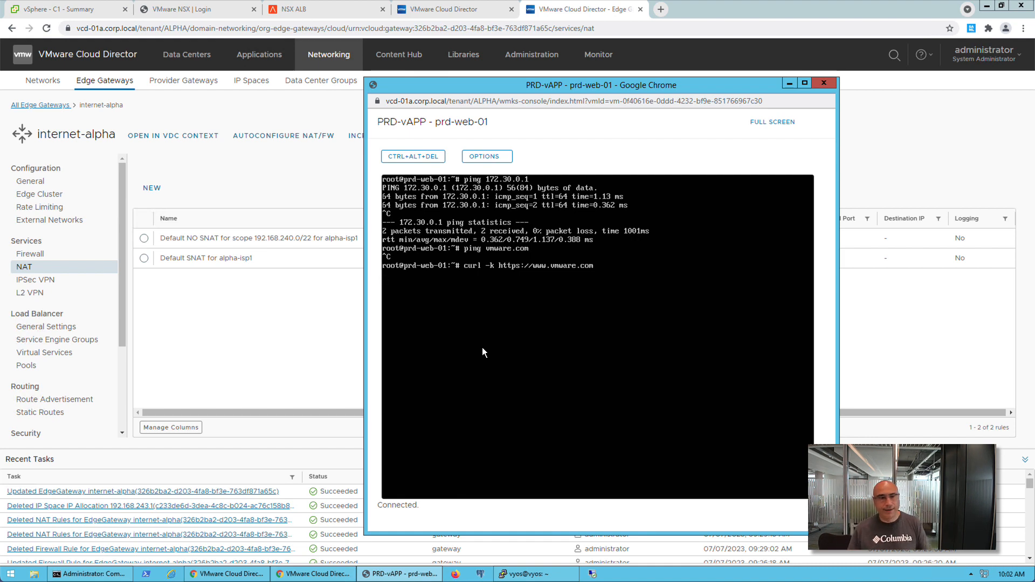
Return to internet-alpha's firewall rules and open the application selection of "Firewall for Default SNAT for alpha-isp1" for editing
left_click(62, 255)
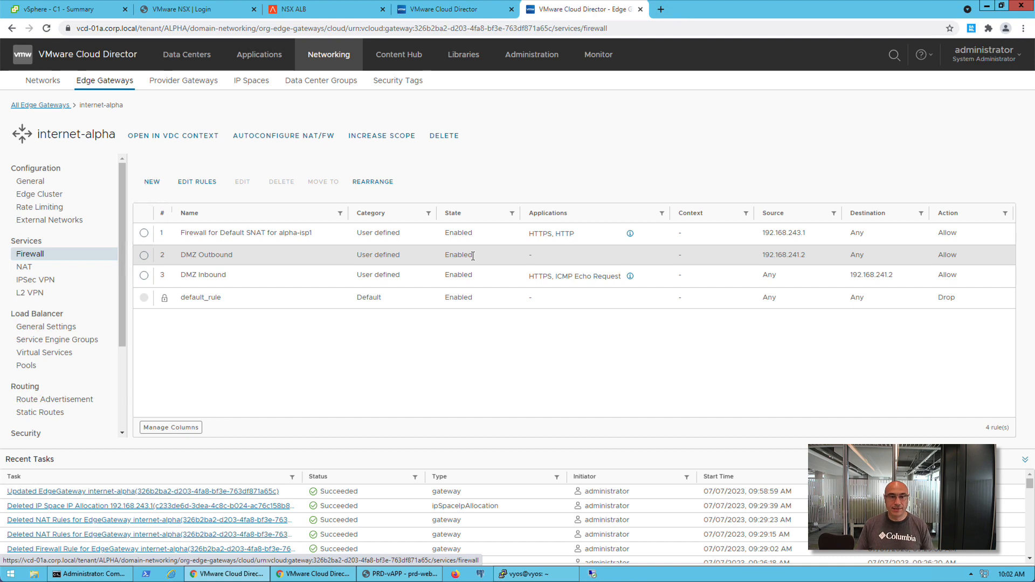
left_click(144, 234)
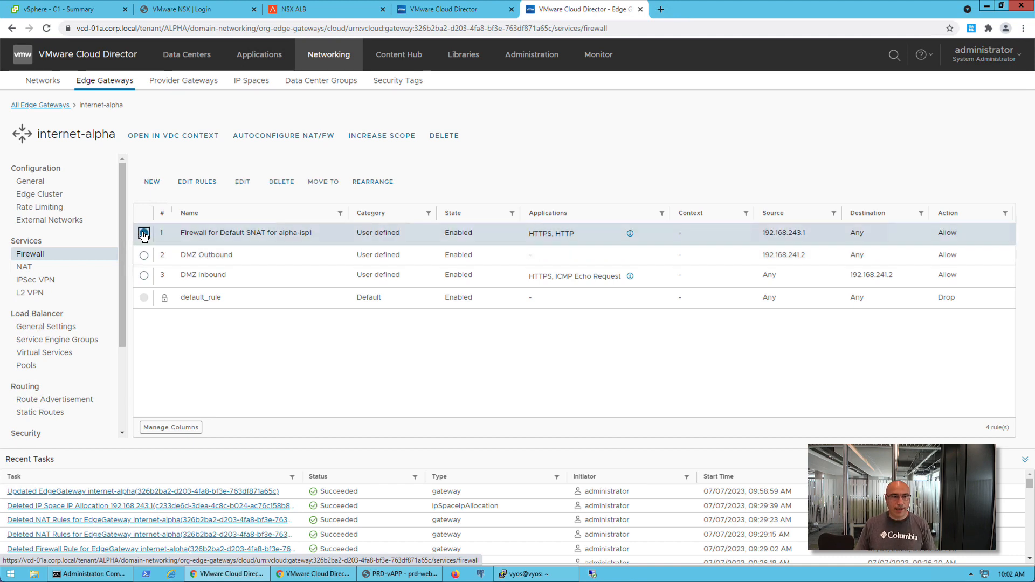
left_click(243, 185)
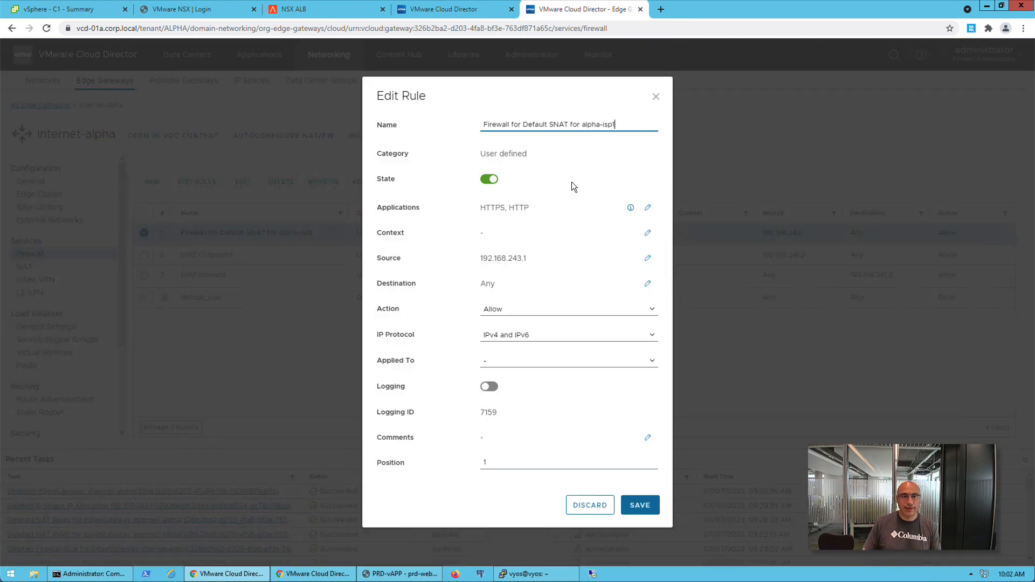
left_click(648, 209)
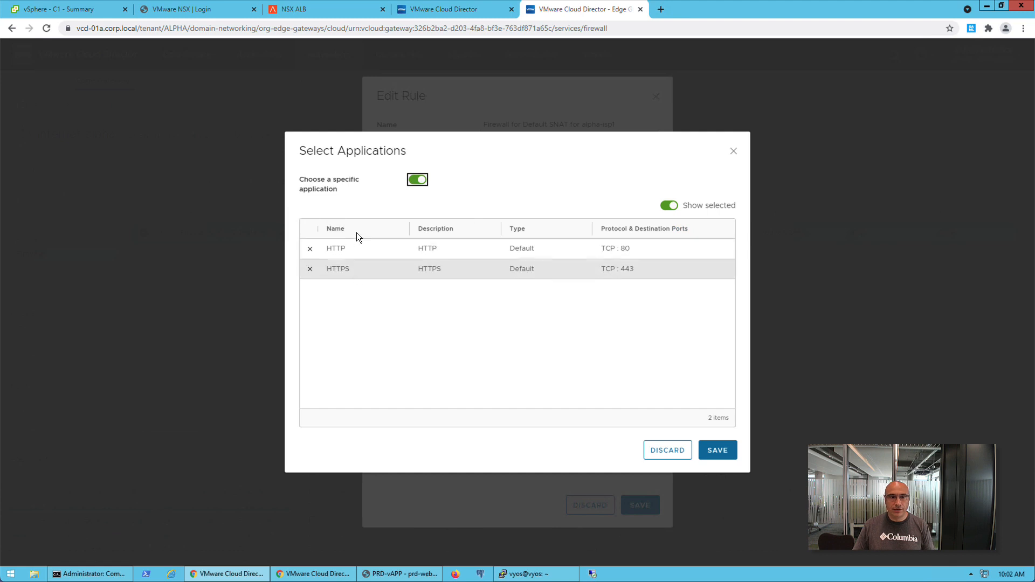
List all available applications, filter them by "dns", and add DNS-TCP and DNS-UDP to the rule's application selection
left_click(669, 205)
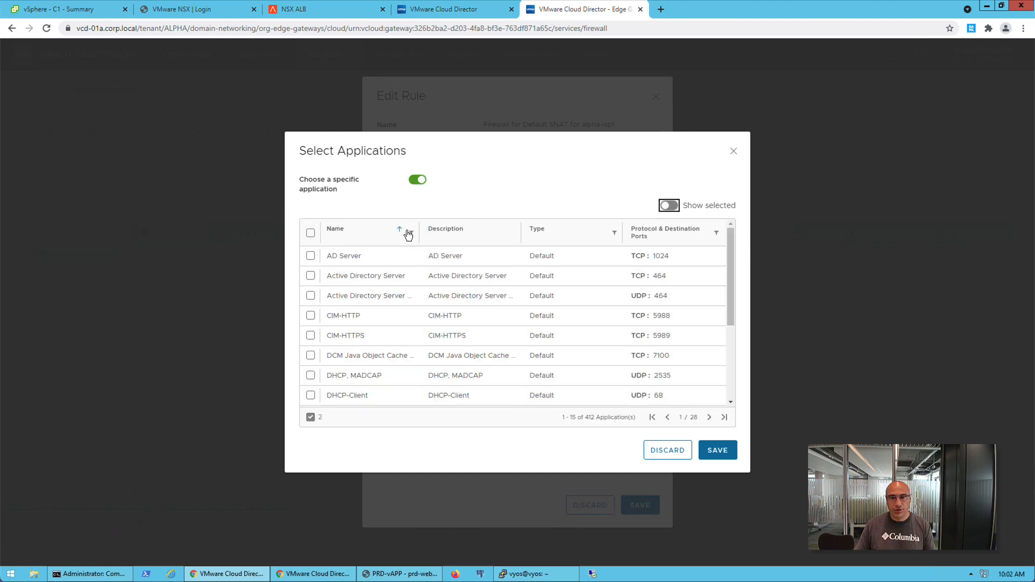
left_click(412, 234)
type("dns")
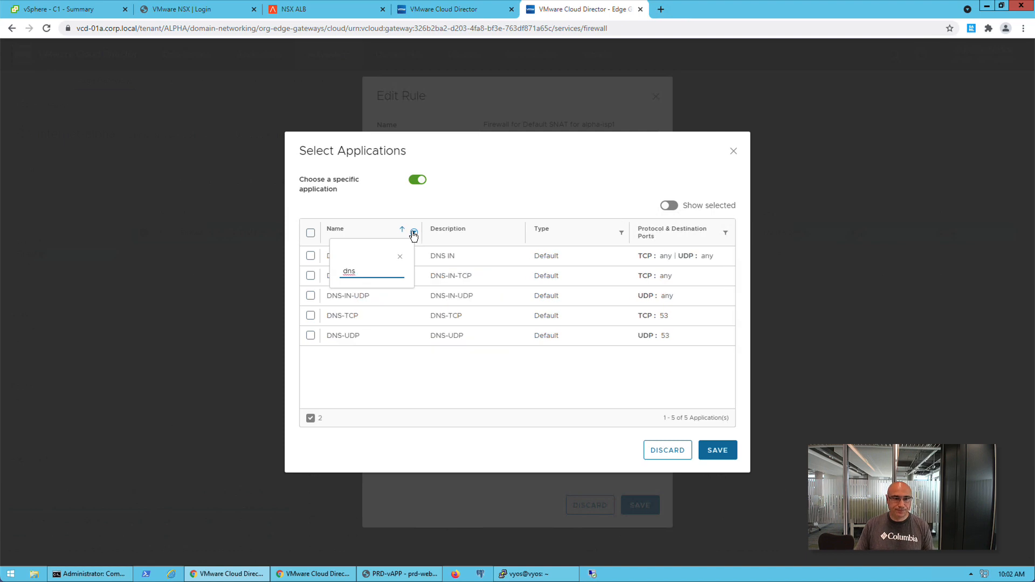
left_click(311, 315)
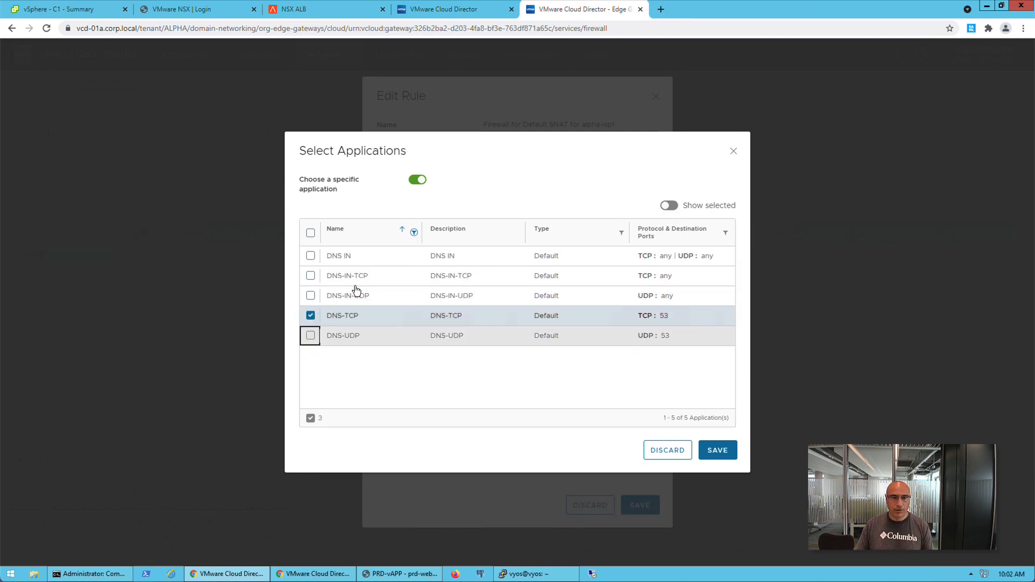
key("space")
Filter the applications by "icmp", add ICMP ALL, and save both the application selection and the edited firewall rule
left_click(414, 233)
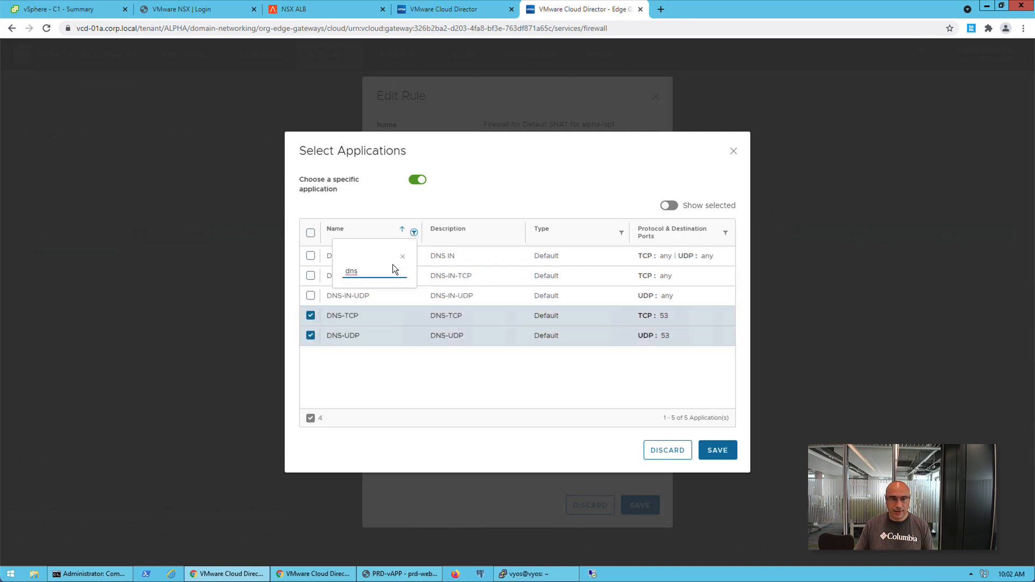
key("BackSpace")
key("BackSpace")
key("BackSpace")
type("icm")
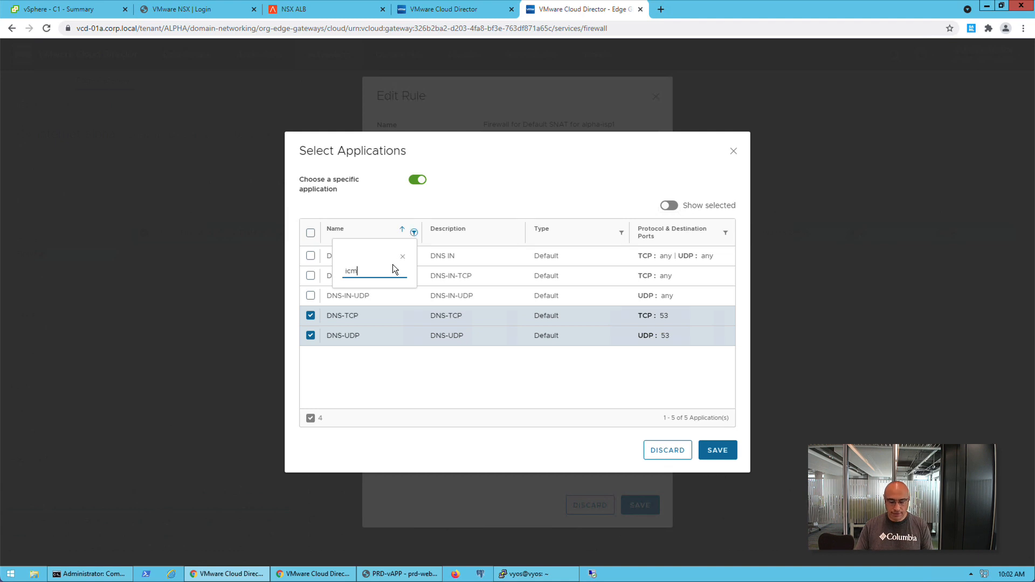
type("p")
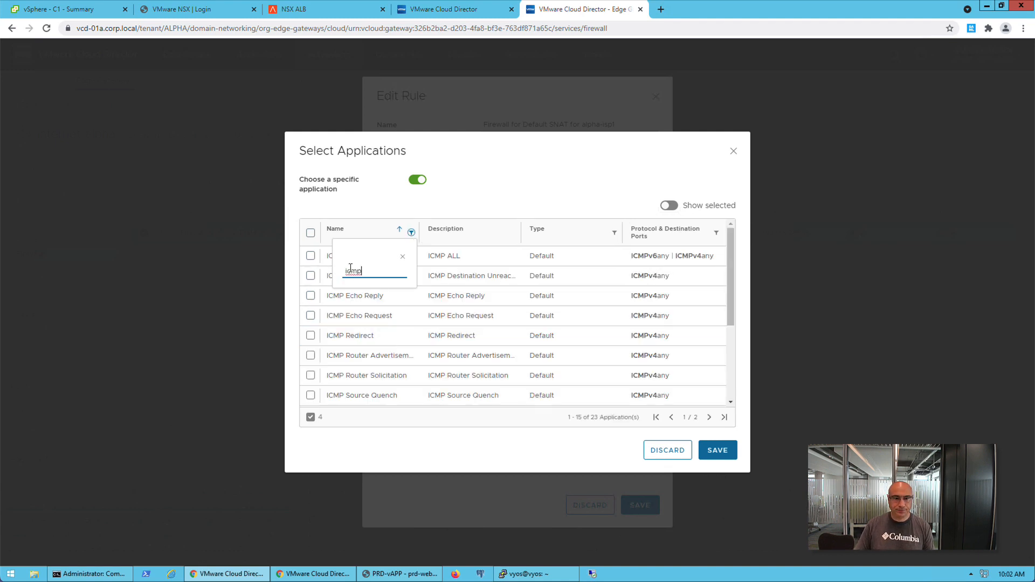
left_click(311, 256)
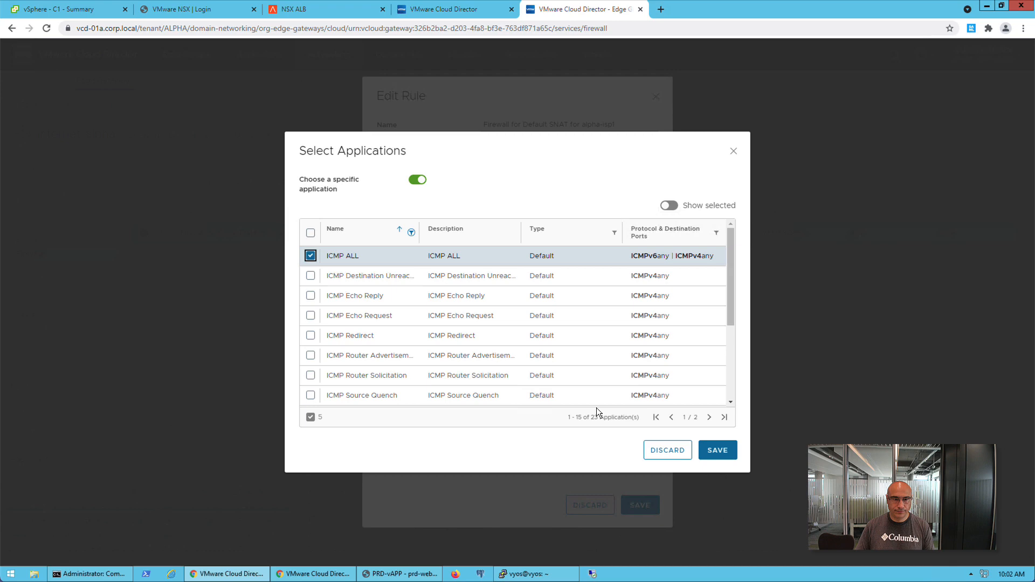
left_click(732, 457)
left_click(640, 506)
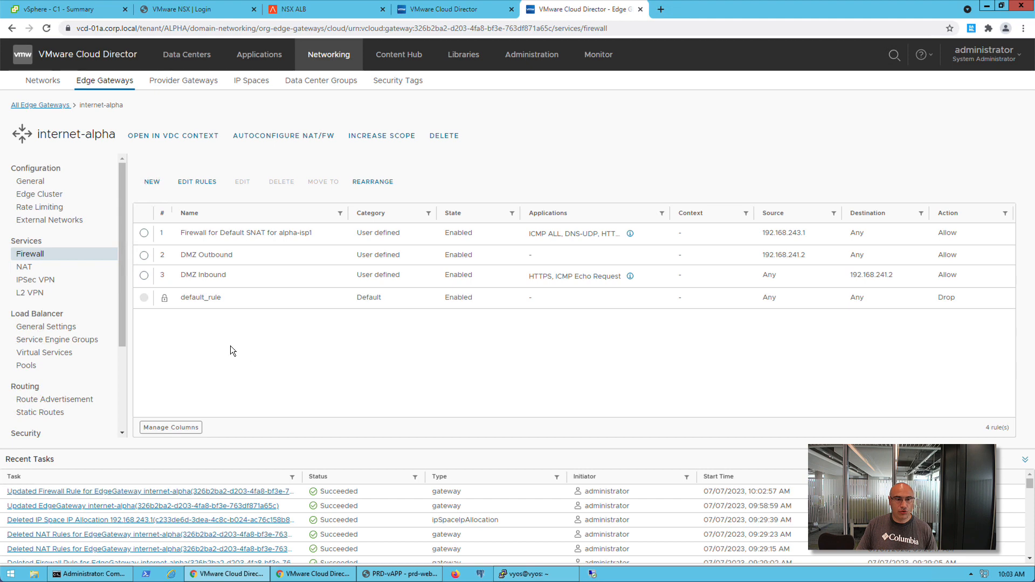
Rearrange the firewall rules so "Firewall for Default SNAT for alpha-isp1" comes after DMZ Inbound, and save the order
left_click(373, 183)
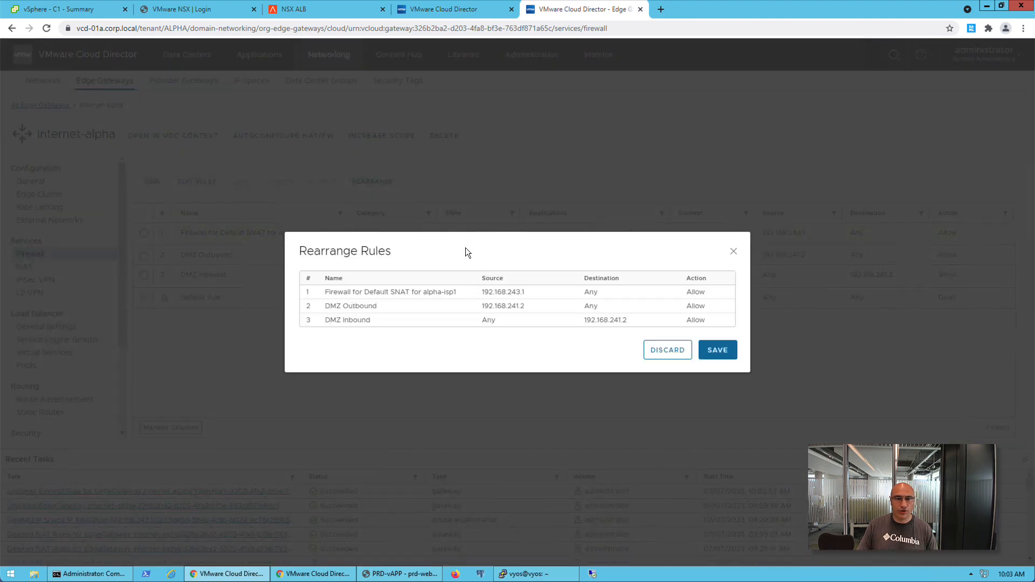
left_click_drag(315, 292, 314, 321)
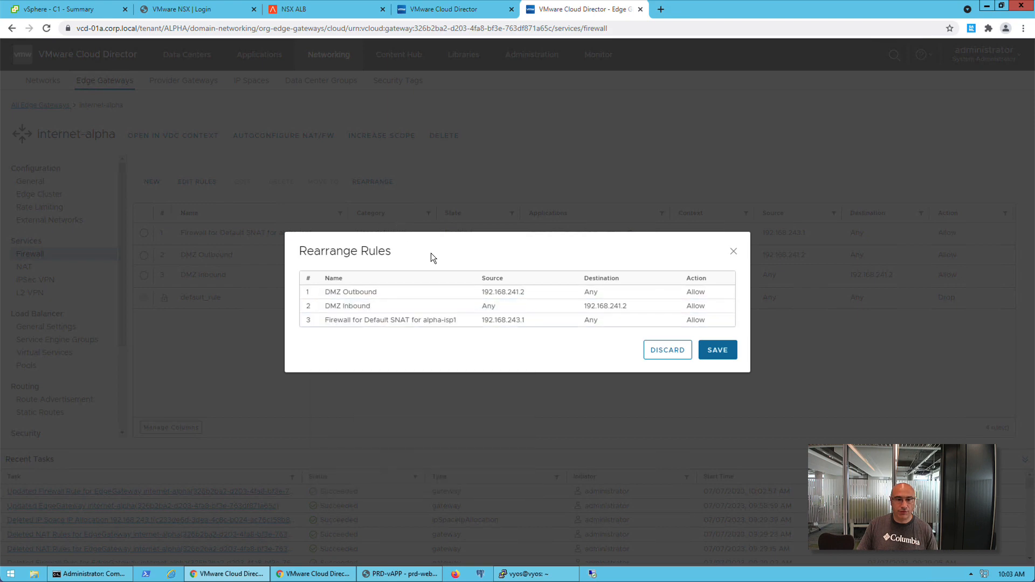
left_click(723, 352)
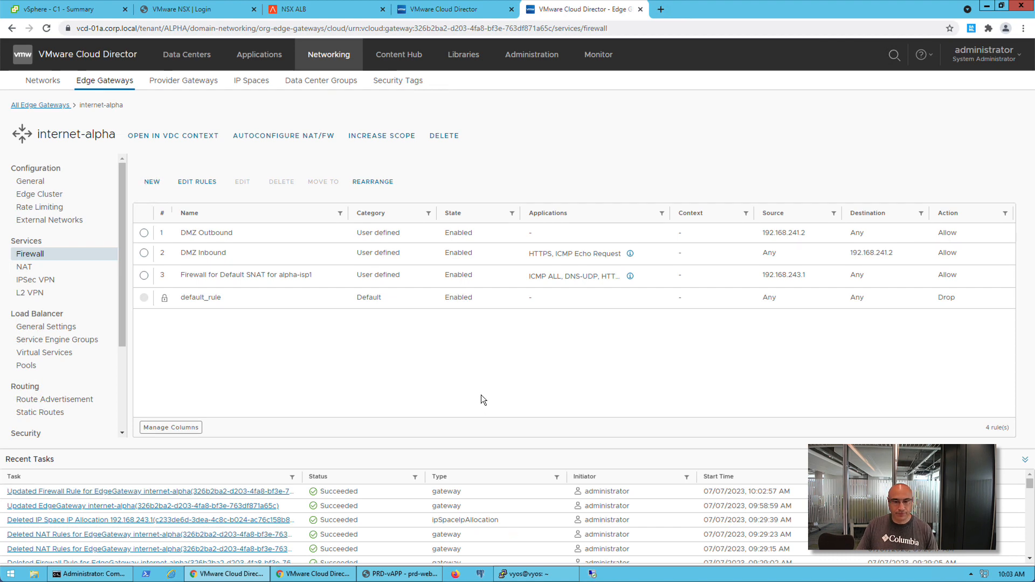
left_click(408, 575)
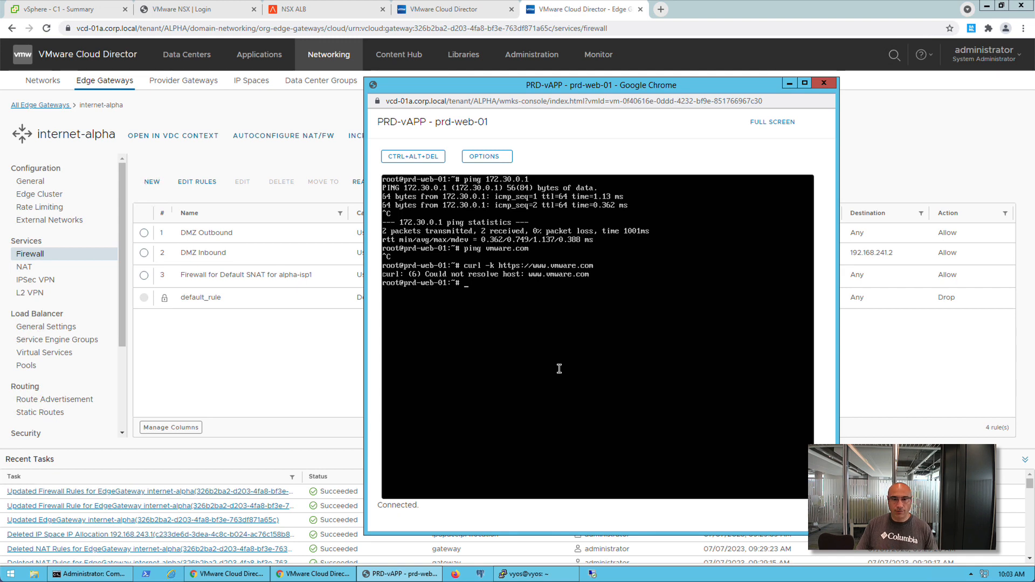
key("Return")
key("Return")
key("Up")
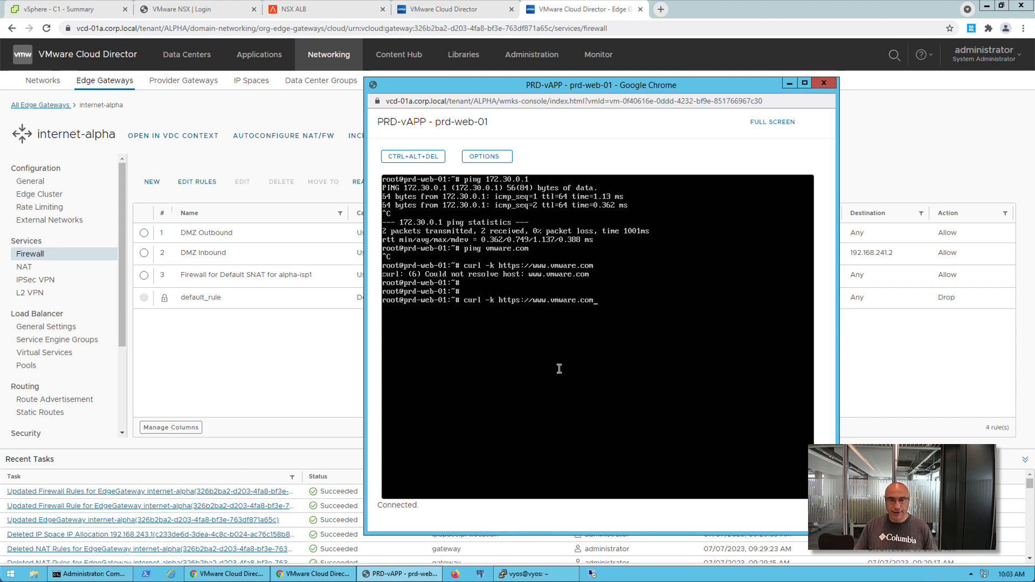
key("Return")
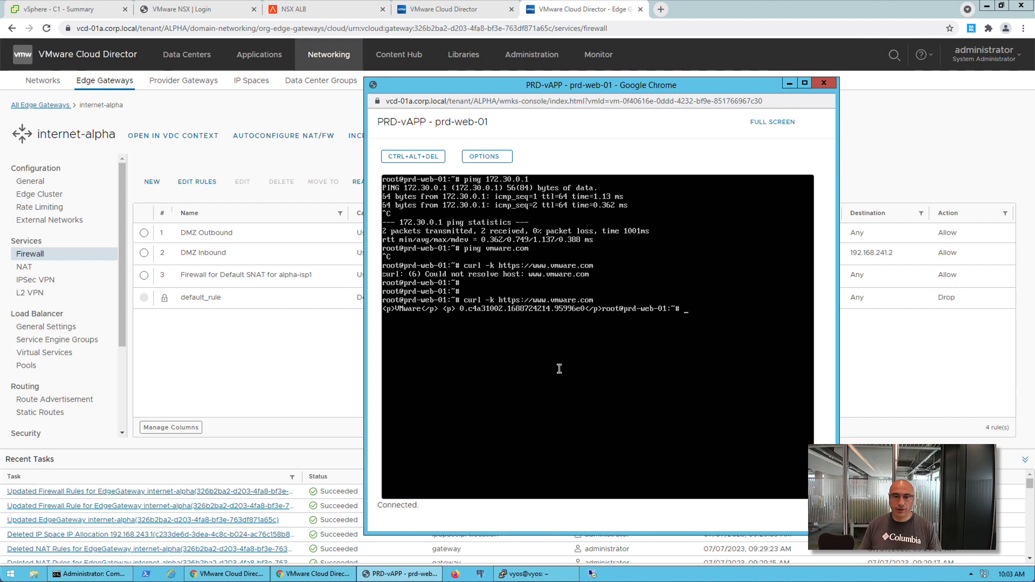
Ping vmware.com again from prd-web-01 and stop the ping after a few replies
key("Return")
key("Return")
key("Up")
key("Up")
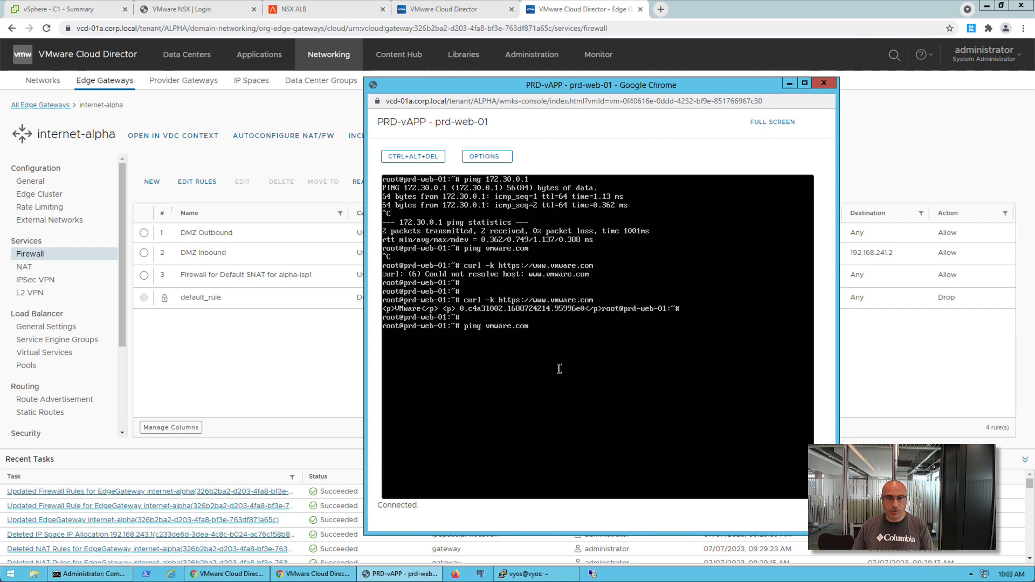
key("Return")
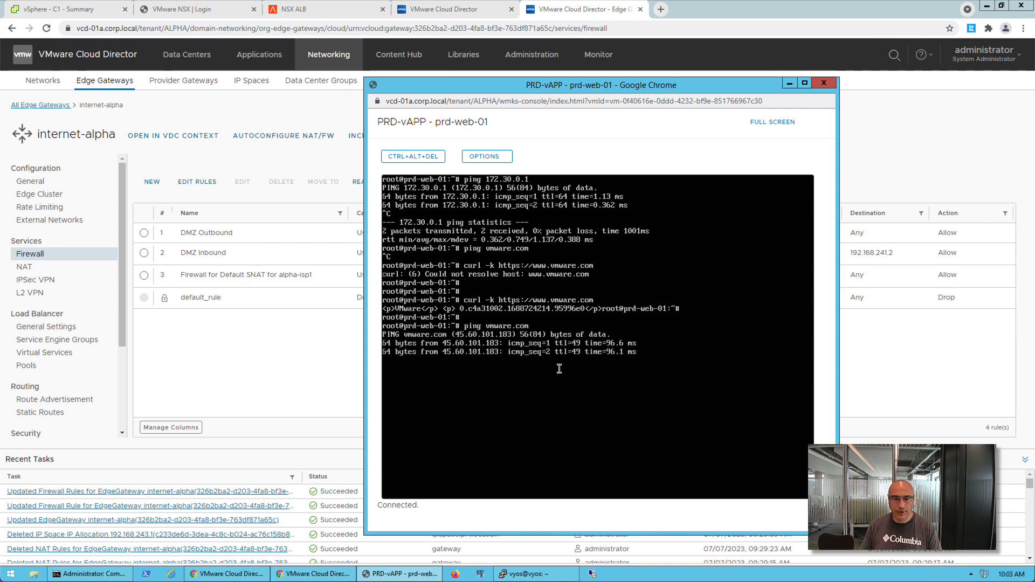
key("ctrl+c")
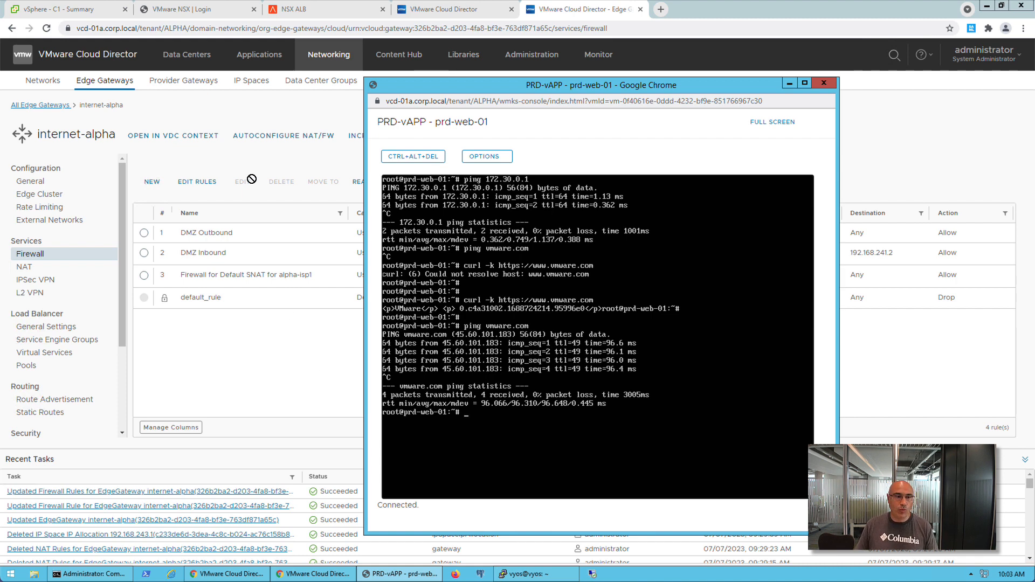
Switch to the alpha tenant session and review internet-alpha's load balancer general settings, service engine groups and the members of webapp-pool
left_click(236, 112)
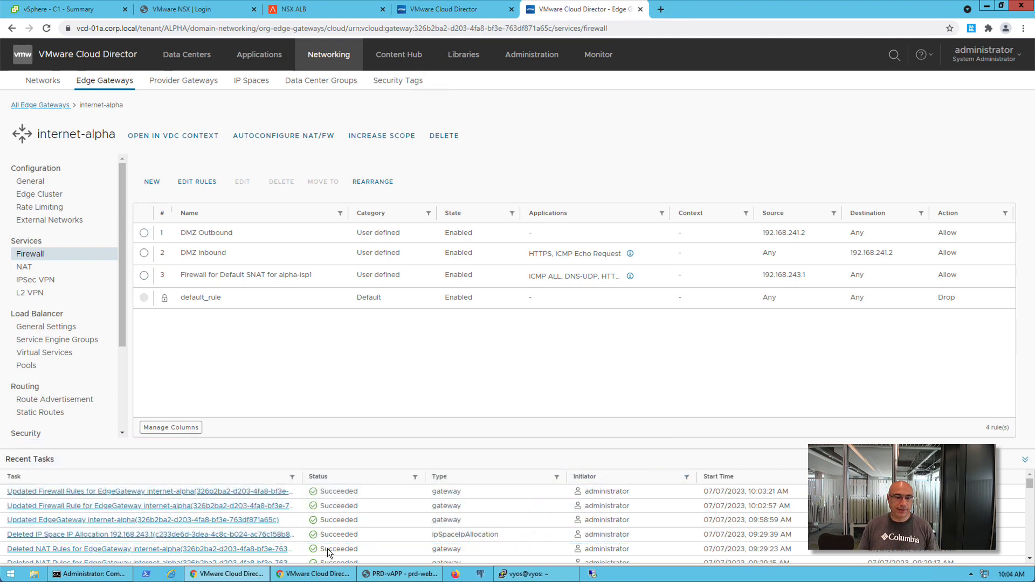
left_click(331, 574)
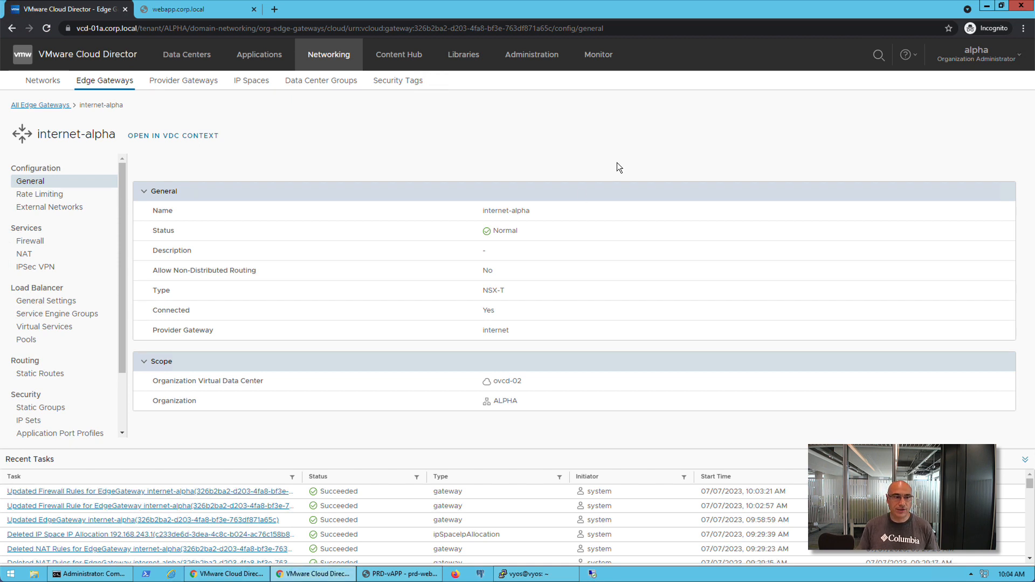
left_click(63, 302)
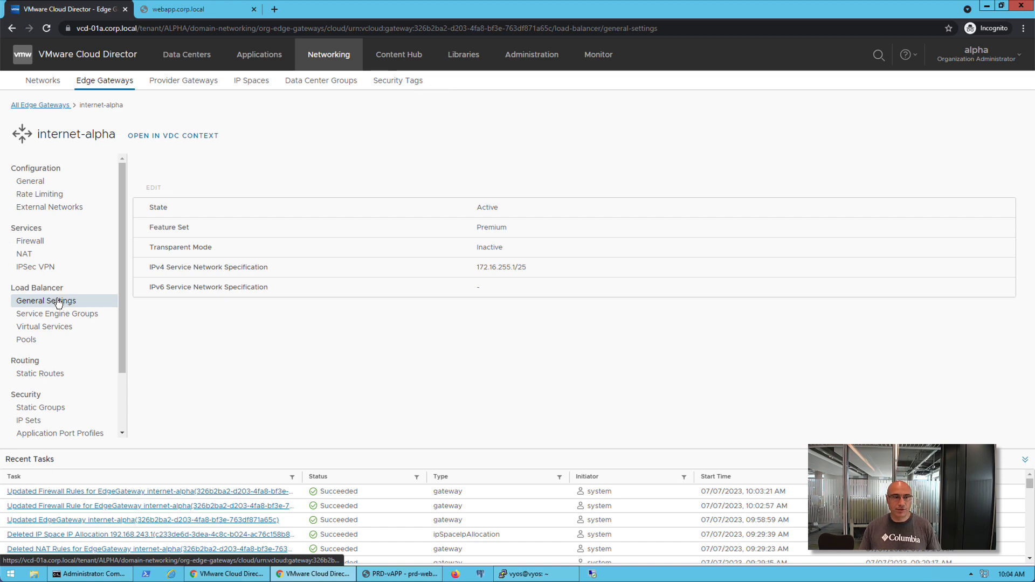
left_click(50, 317)
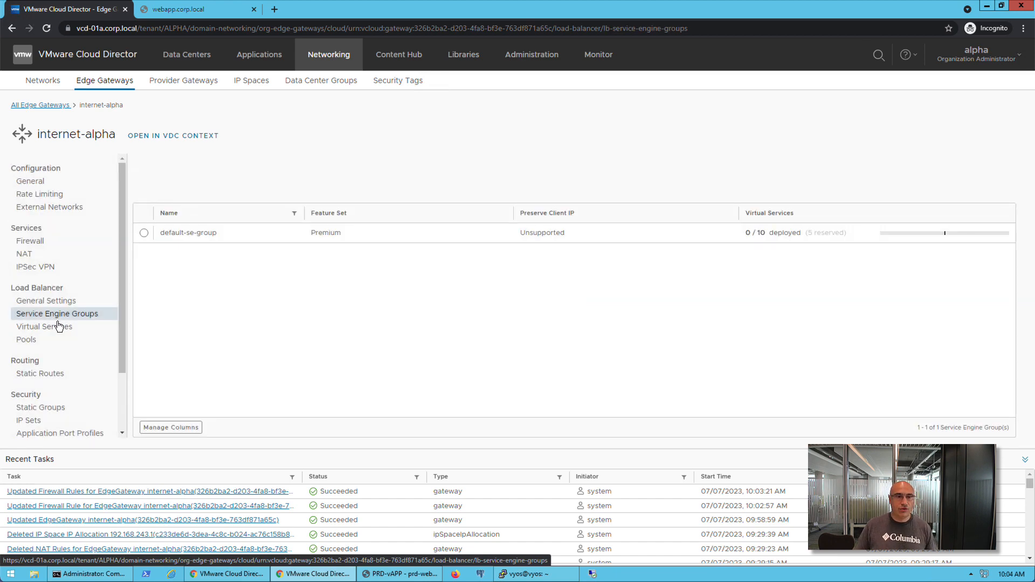
left_click(46, 350)
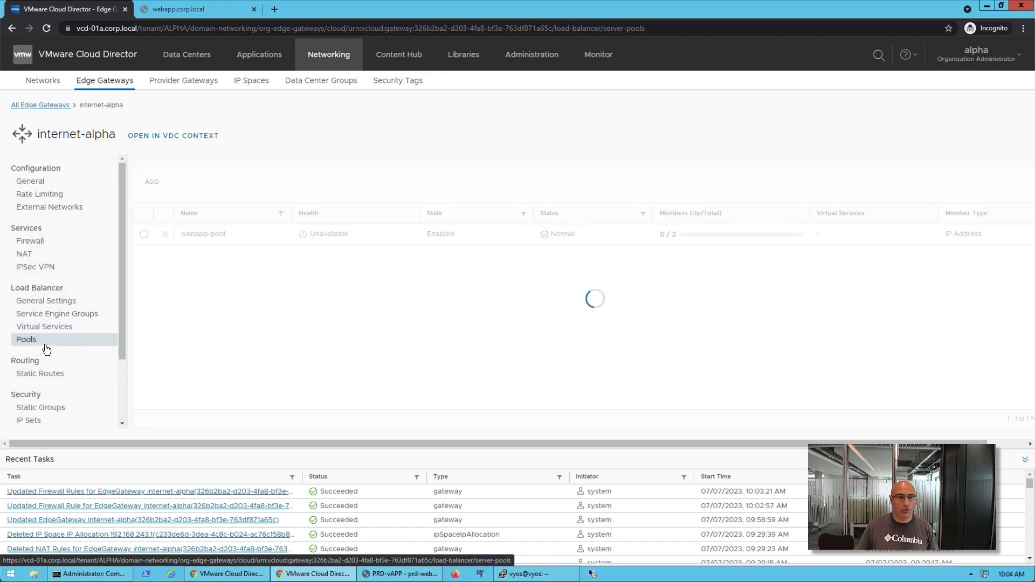
left_click(164, 234)
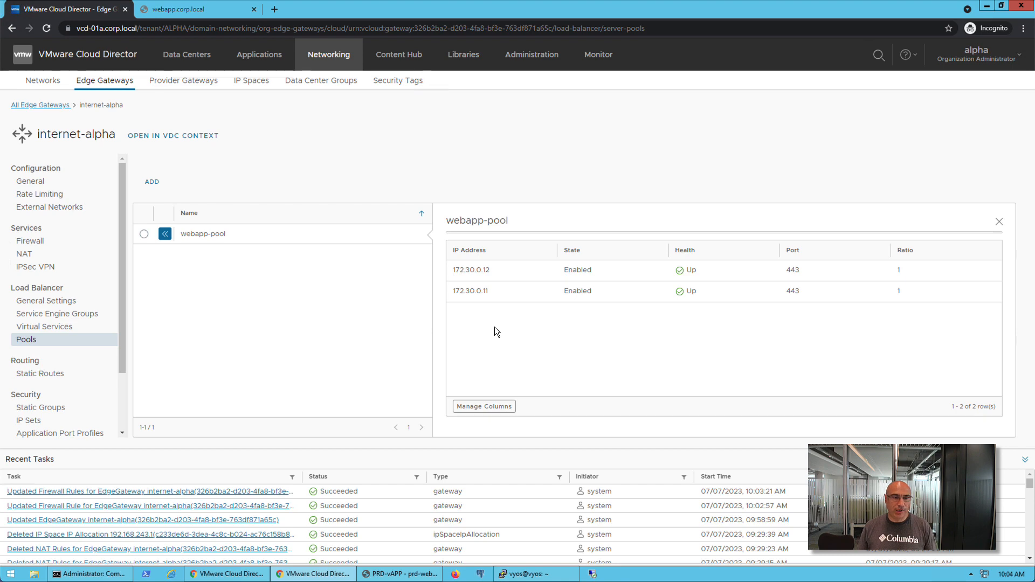
Start adding a virtual service on internet-alpha and try to request its IPv4 virtual IP from the internet-isp1 IP space
left_click(64, 331)
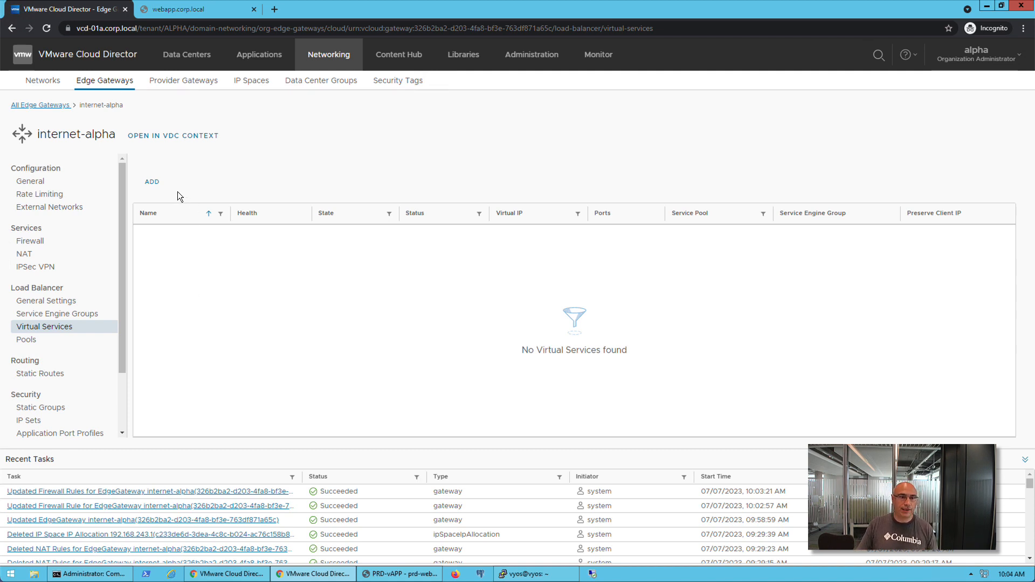
left_click(153, 183)
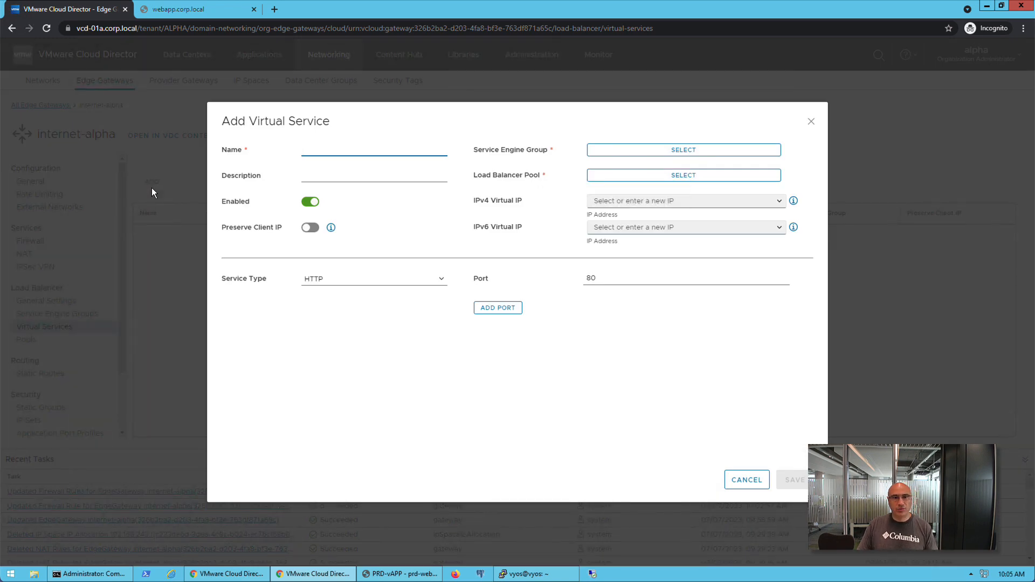
left_click(779, 204)
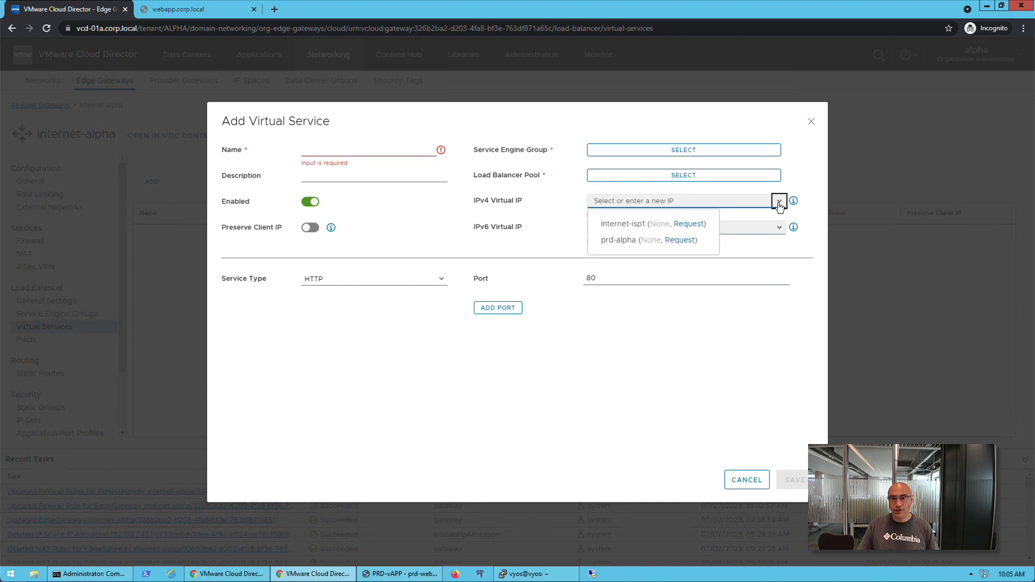
left_click(696, 229)
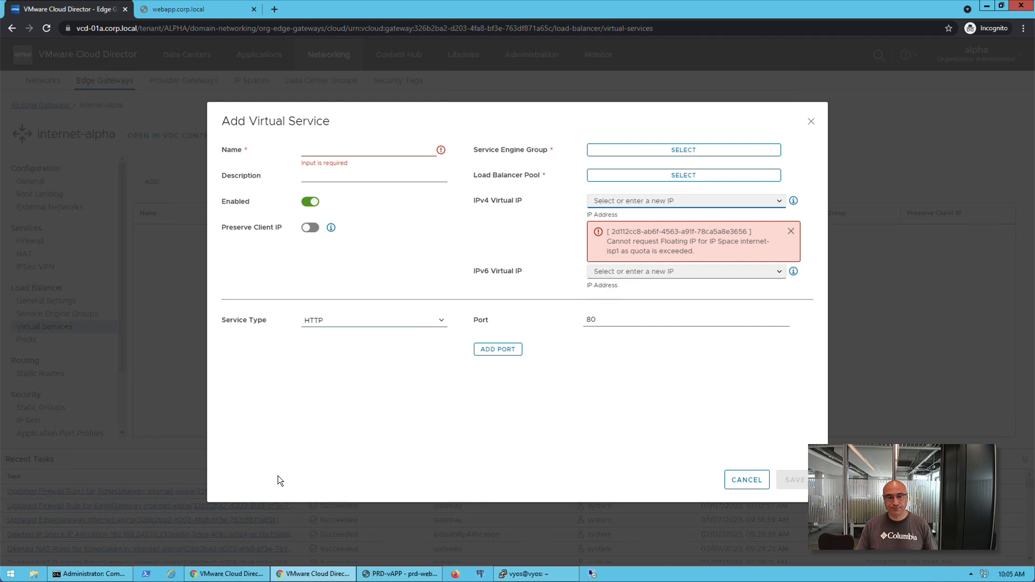
Switch to the provider portal session and open the quota configuration of the internet-isp1 IP space
mouse_move(235, 579)
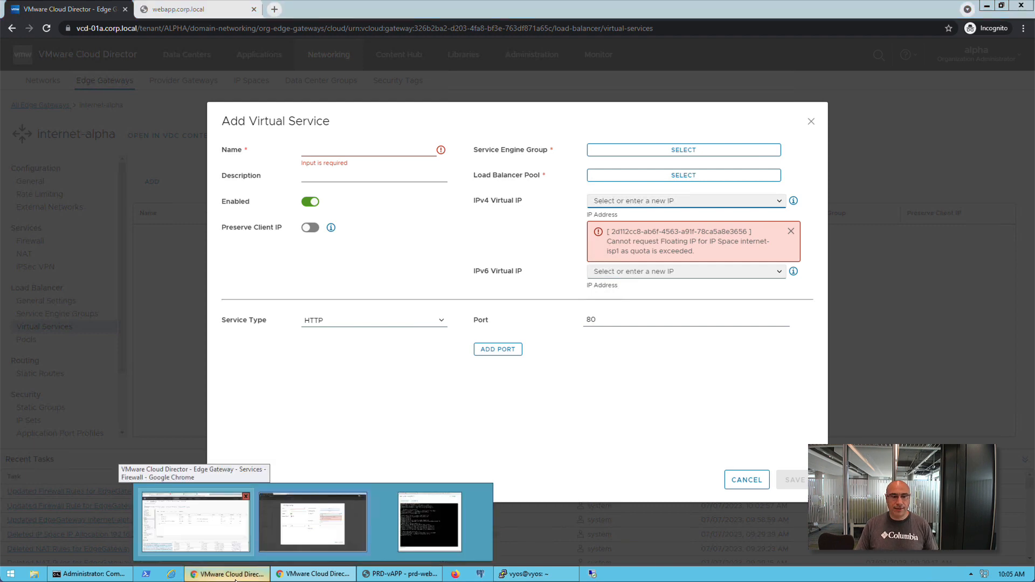
left_click(192, 519)
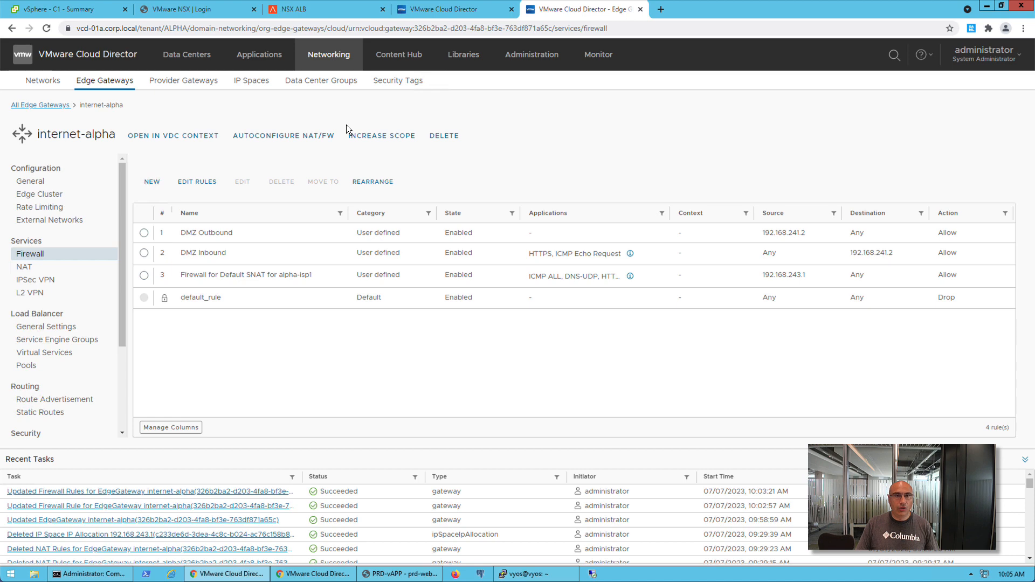
left_click(452, 11)
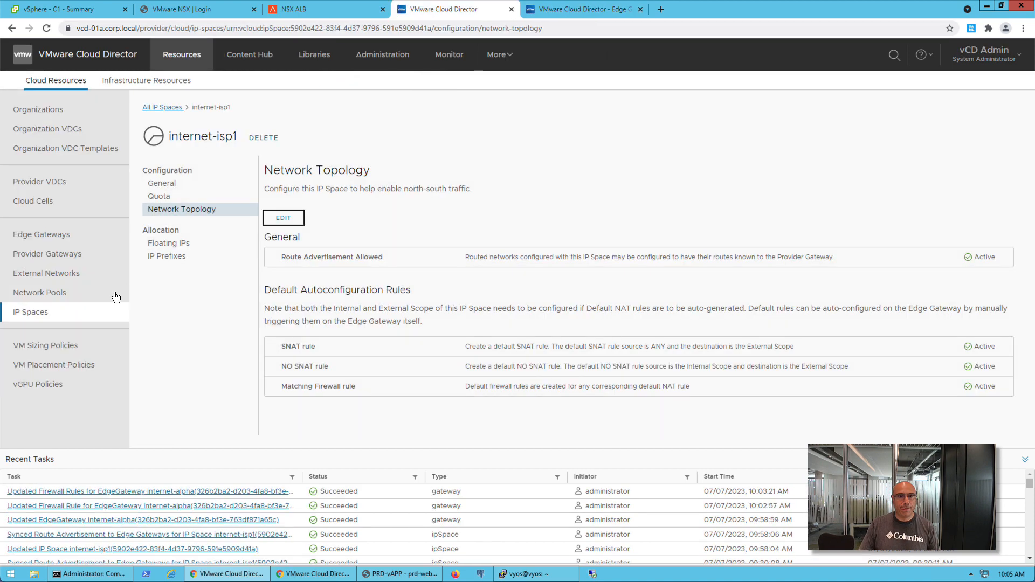
left_click(169, 199)
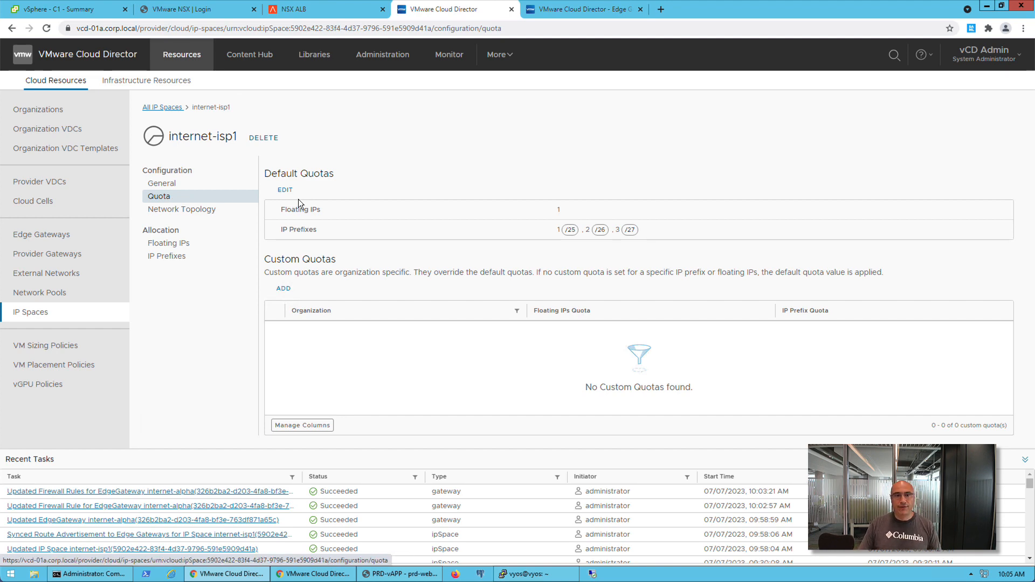
Add a custom quota for the ALPHA organization on internet-isp1 that overrides the floating IPs limit with 5
left_click(285, 290)
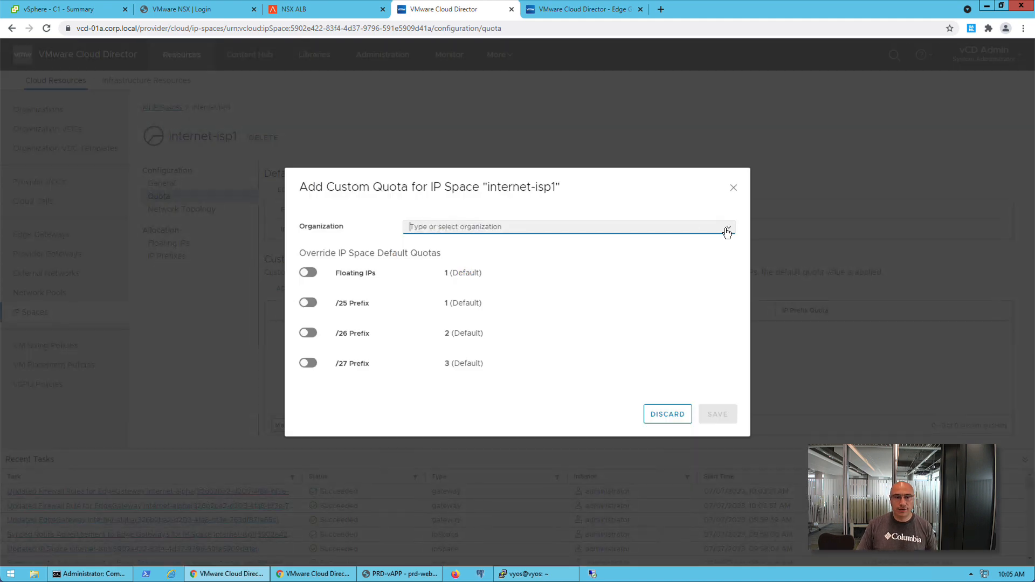
left_click(727, 229)
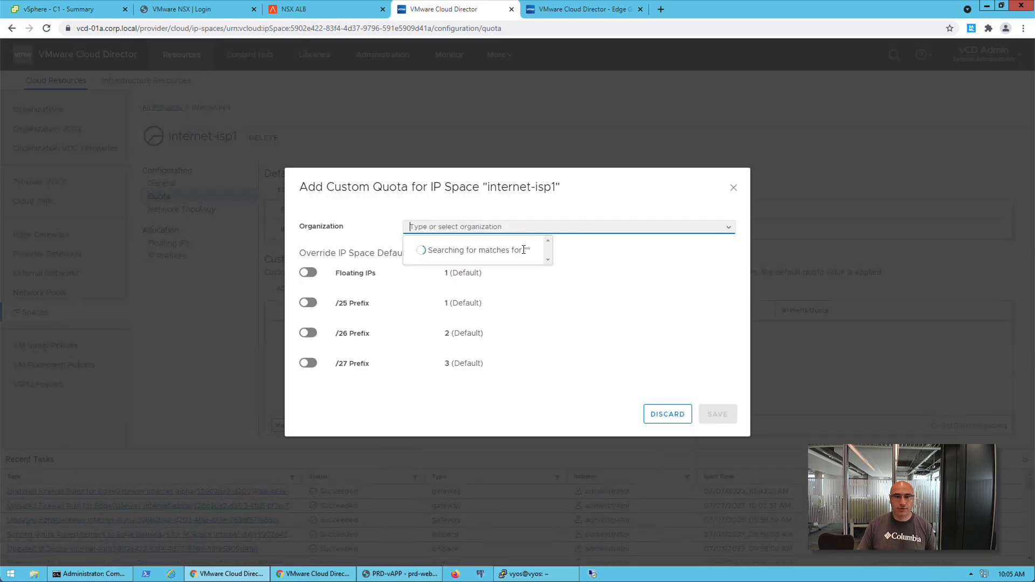
left_click(445, 251)
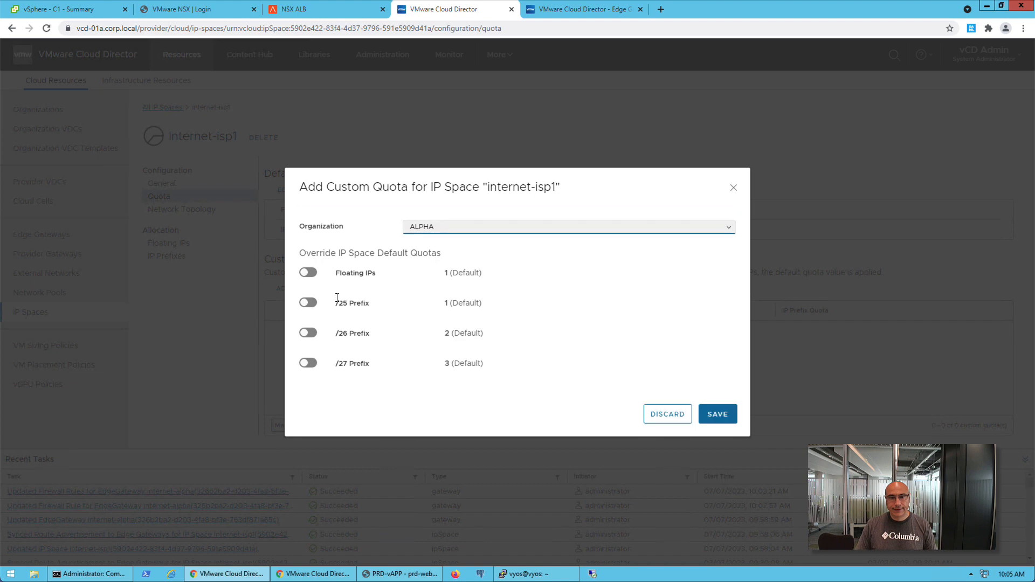
left_click(308, 272)
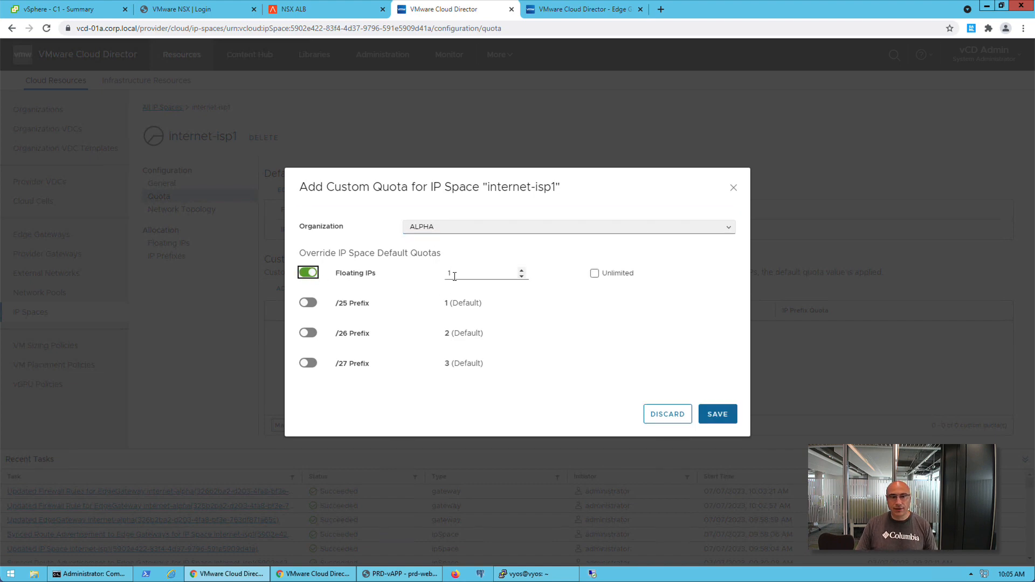
left_click_drag(515, 273, 432, 275)
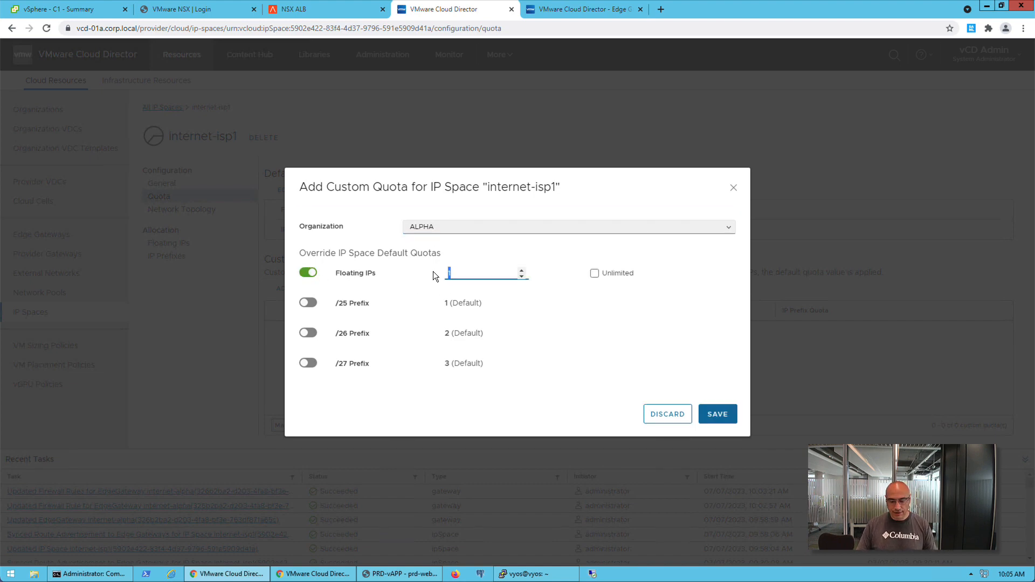
left_click(717, 414)
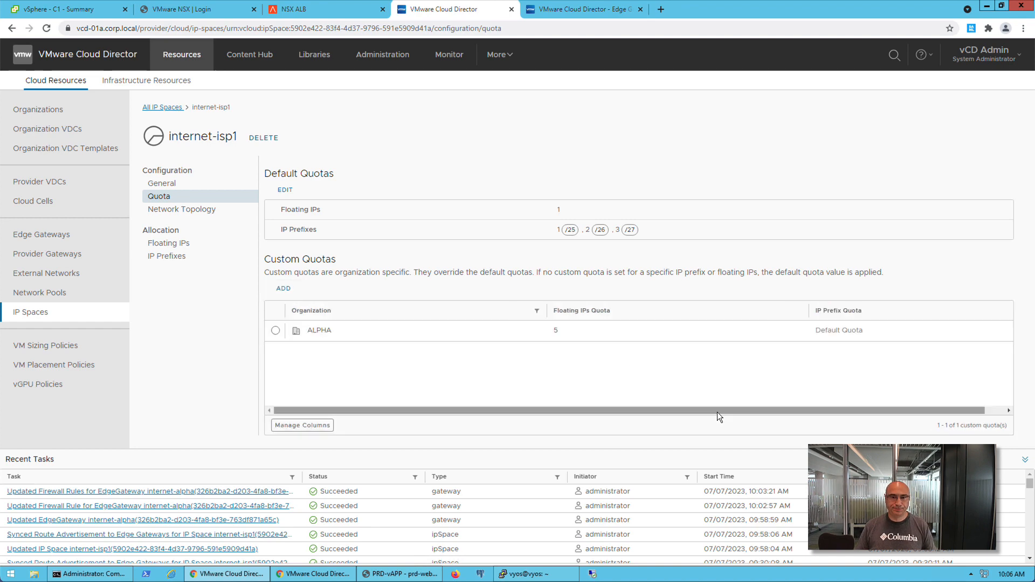
Switch to the alpha tenant session and request the virtual service's IPv4 virtual IP from internet-isp1 again
left_click(336, 575)
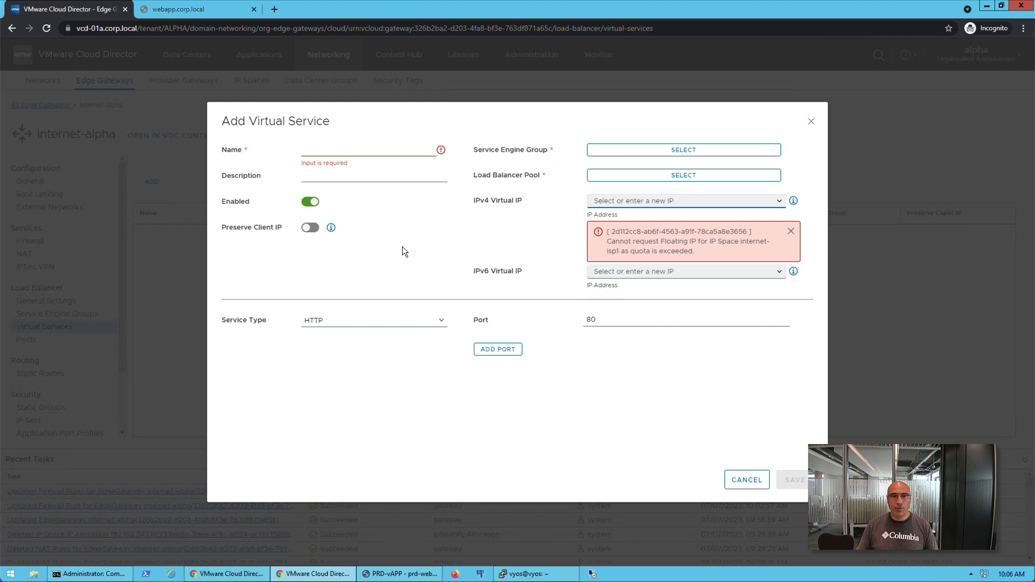
left_click(792, 231)
left_click(779, 202)
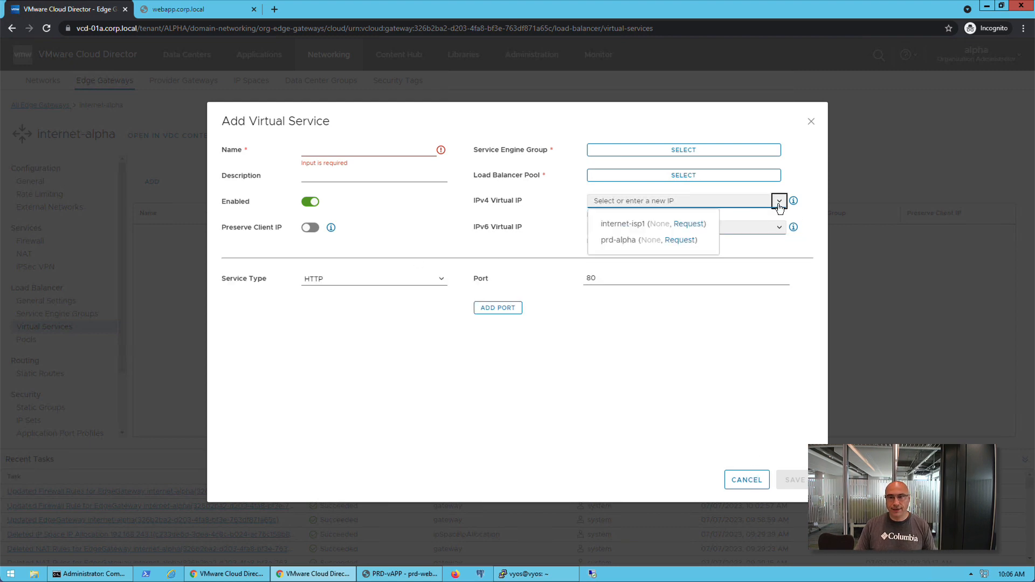
left_click(689, 224)
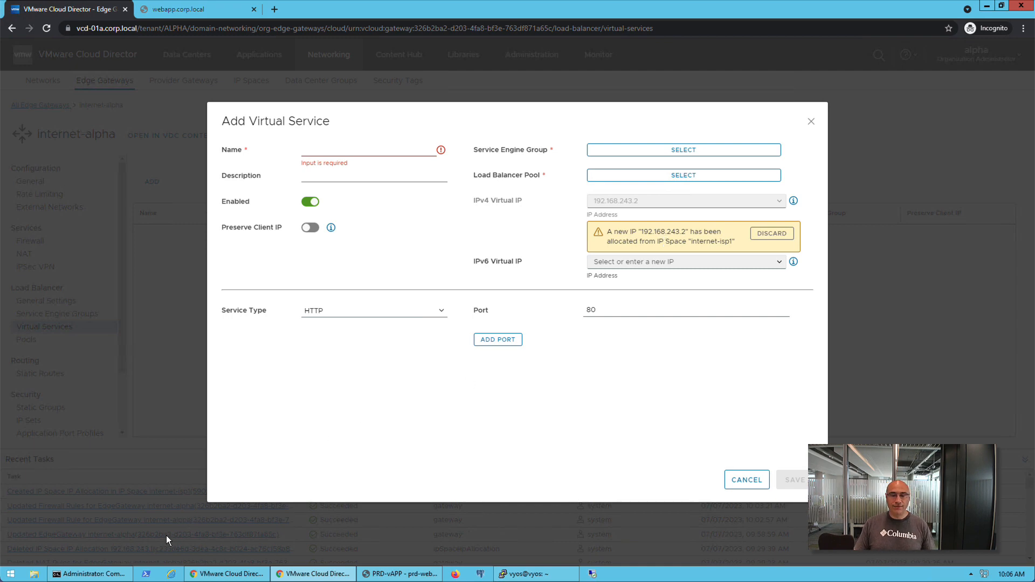
Switch to the Command Prompt and ping webapp to look up the address it resolves to
left_click(108, 575)
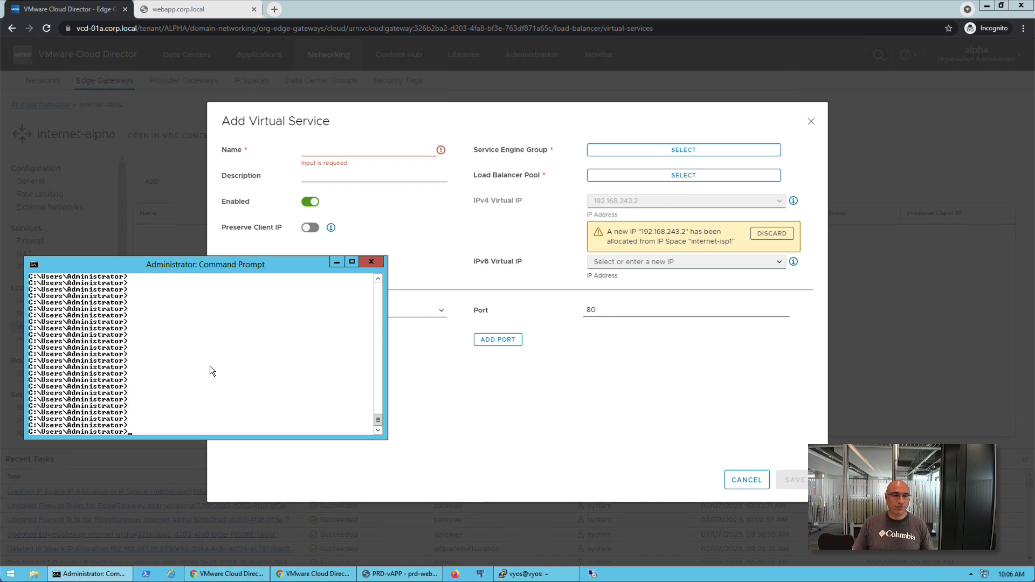
type("ping")
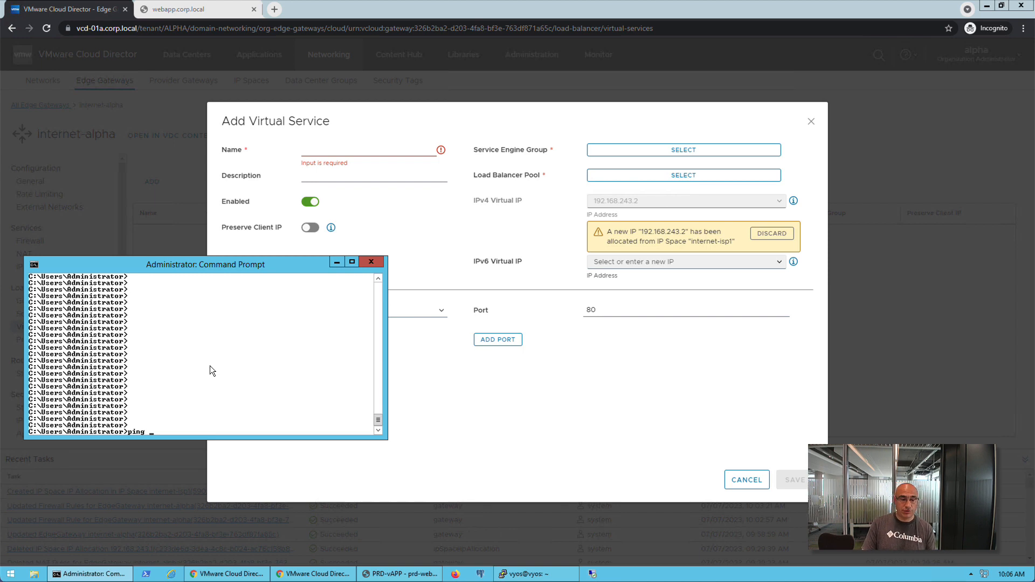
type("webap")
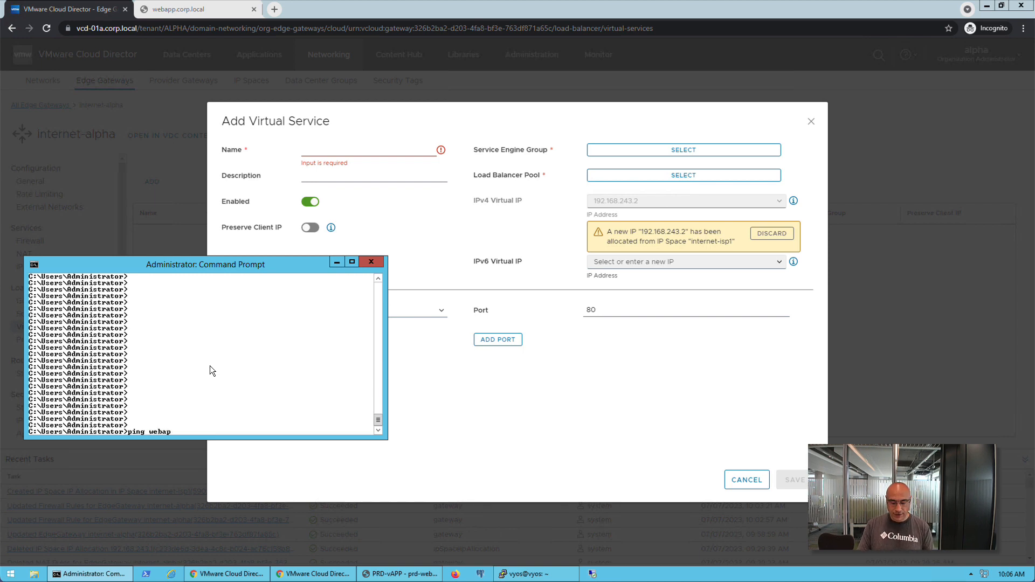
type("p")
key("Return")
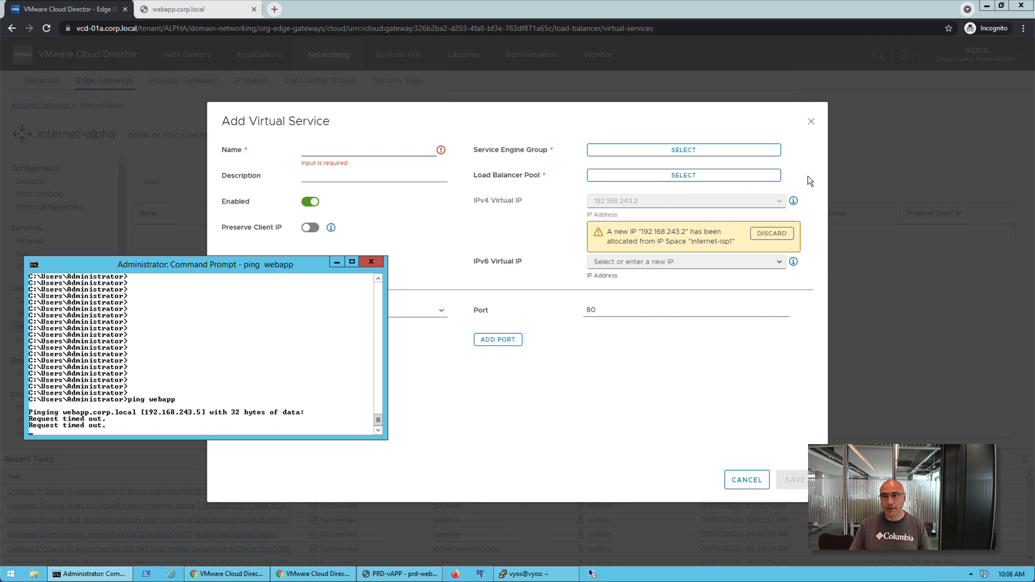
Return to the alpha tenant session, discard the allocated IP 192.168.243.2 and cancel adding the virtual service
left_click(803, 210)
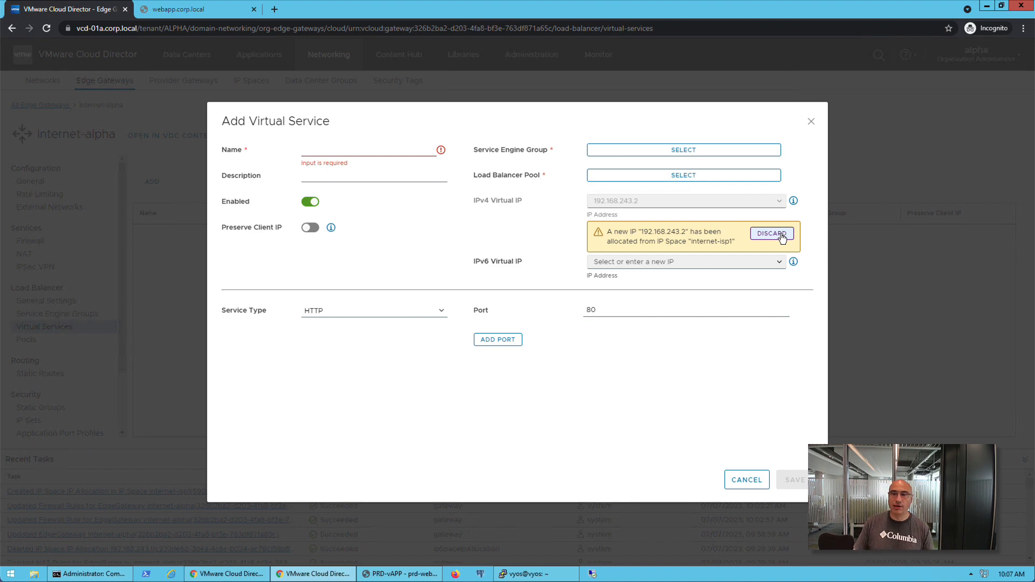
left_click(781, 238)
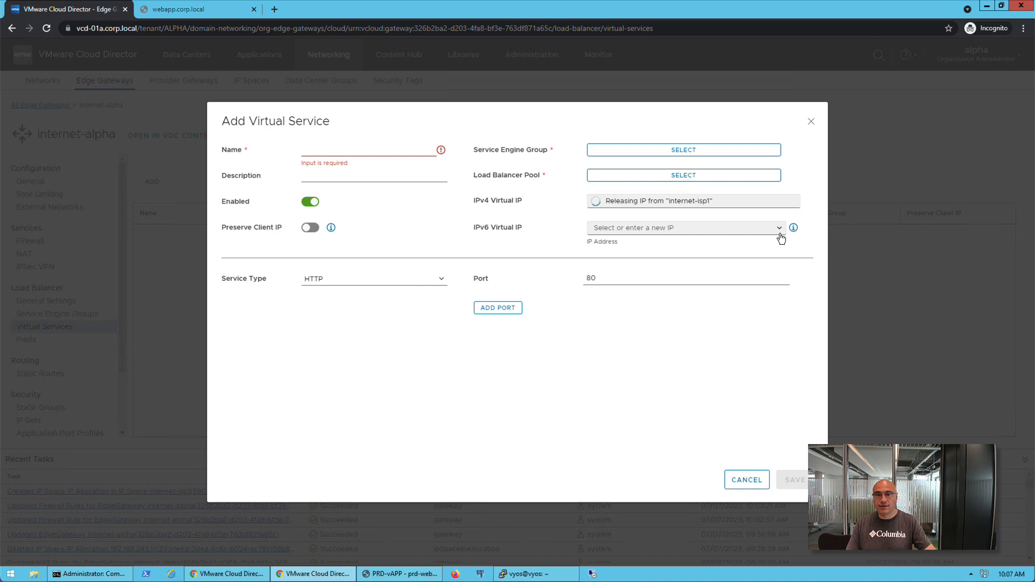
left_click(746, 479)
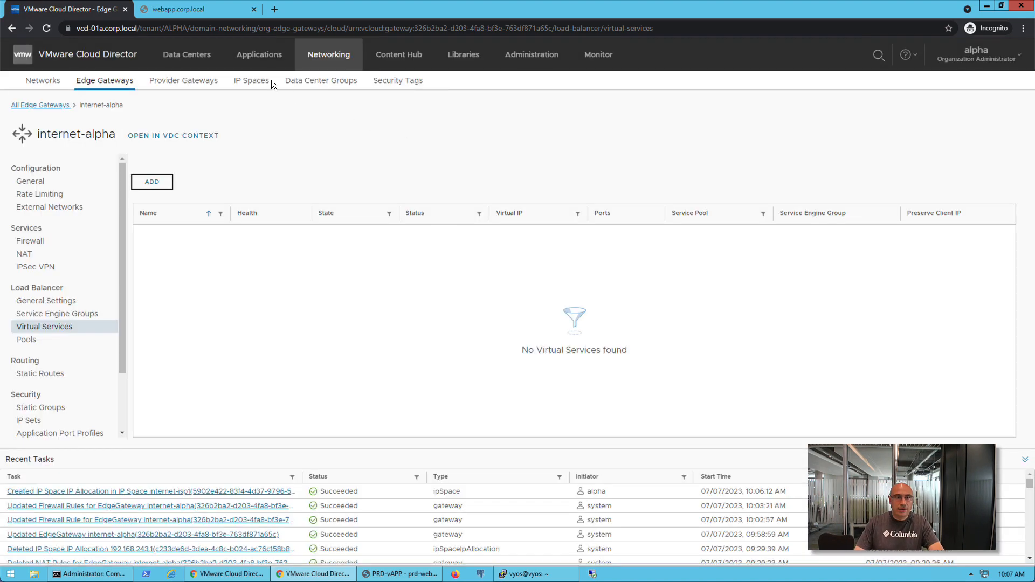
Request 4 floating IPs from the internet-isp1 IP space in the tenant's networking
left_click(252, 82)
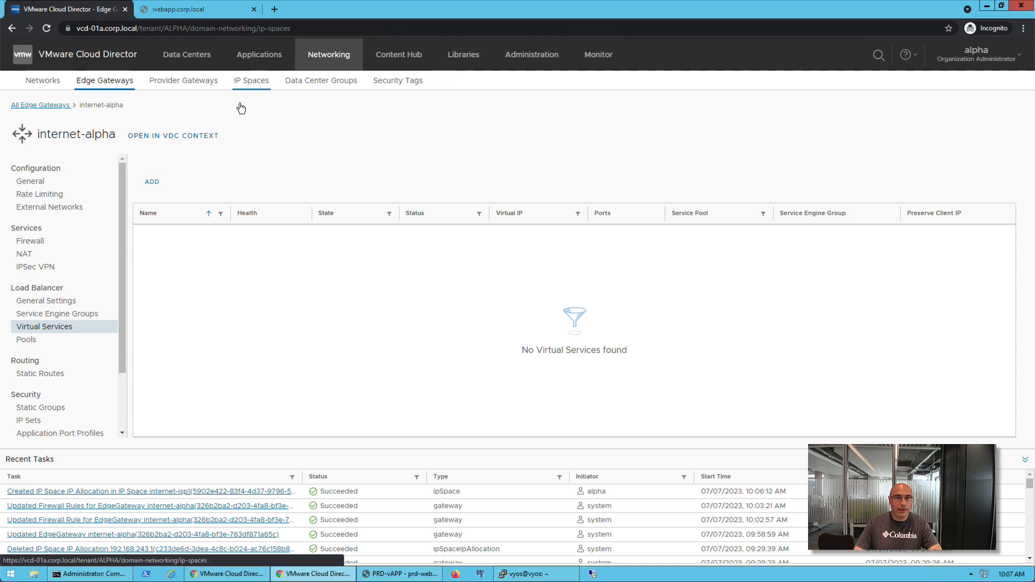
left_click(56, 178)
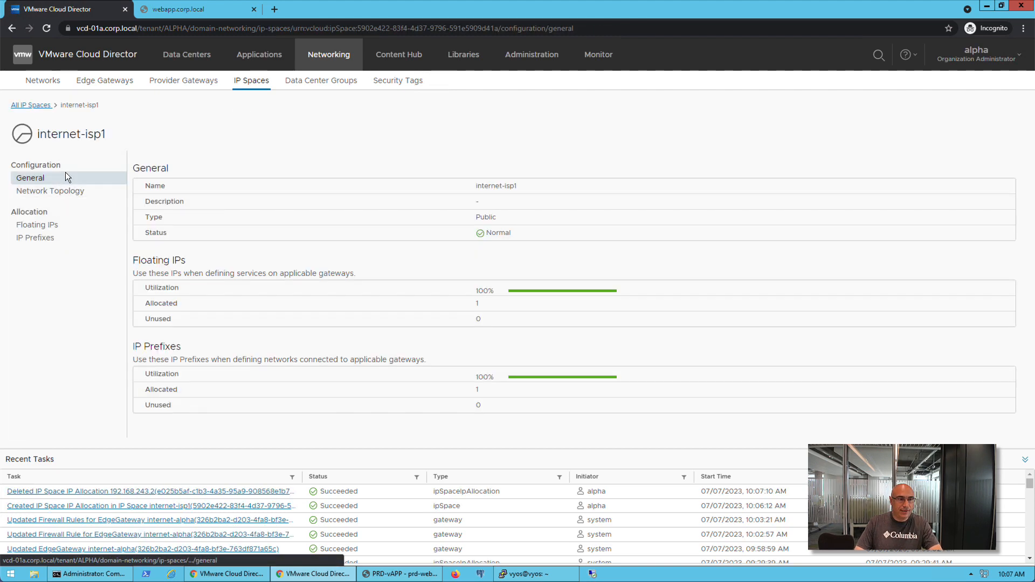
left_click(47, 229)
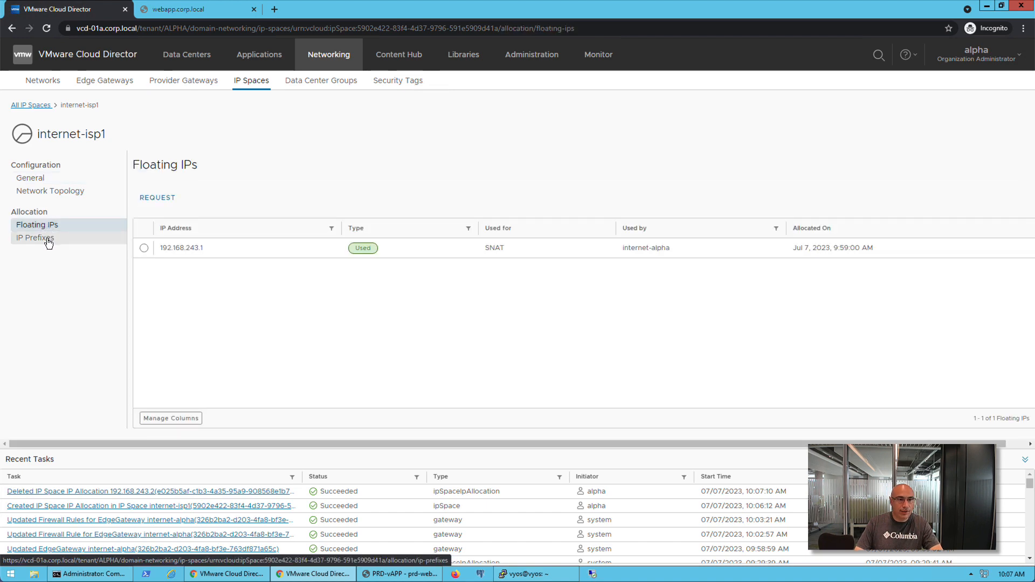
left_click(160, 199)
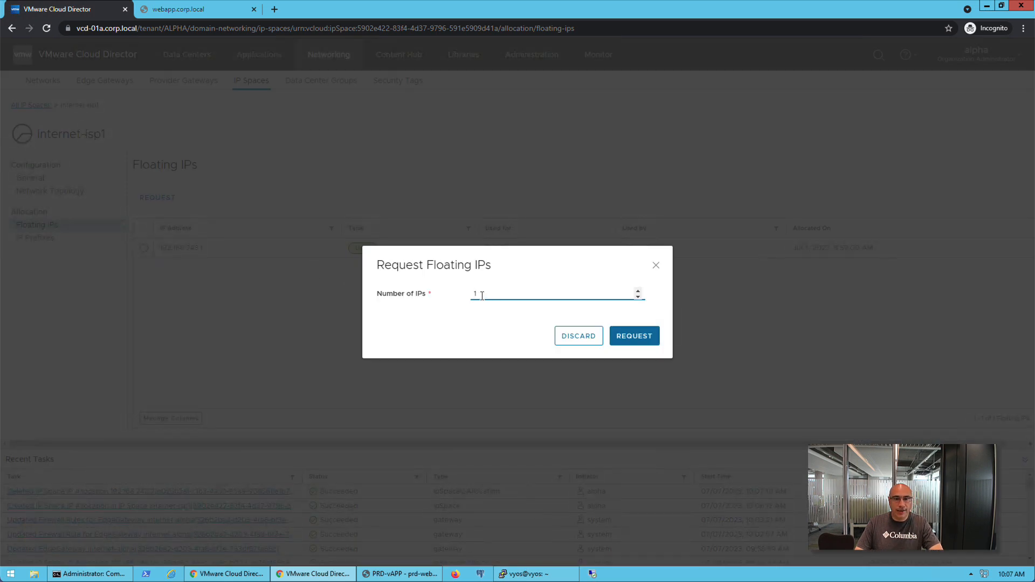
type("4")
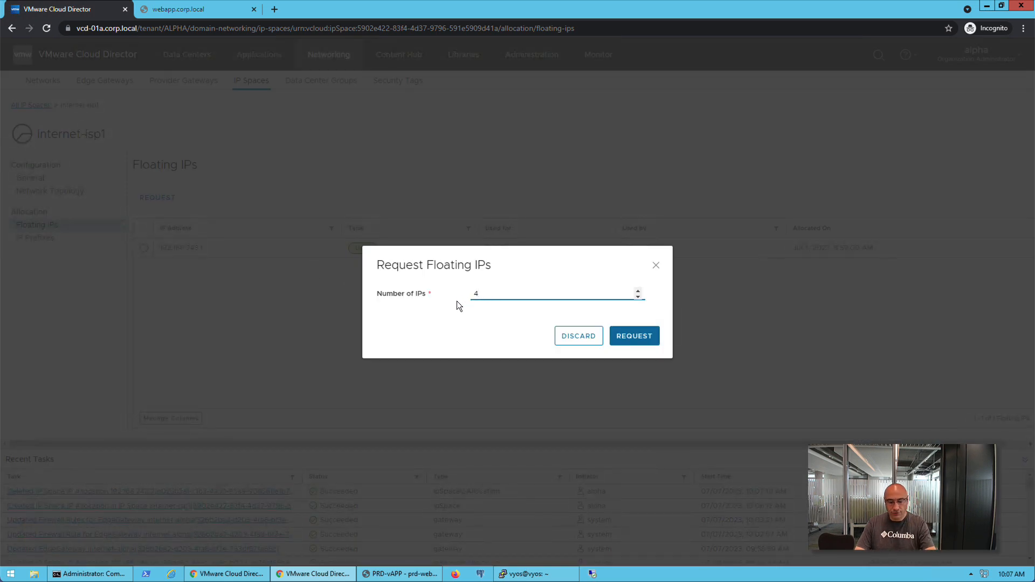
left_click(635, 336)
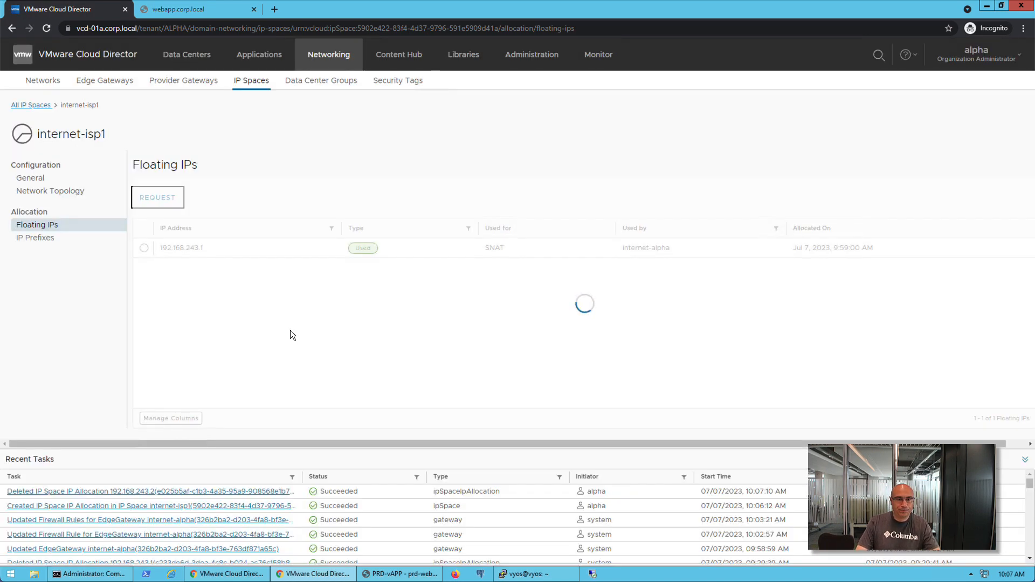
Try to request 1 more floating IP from internet-isp1, and close the request
left_click(163, 200)
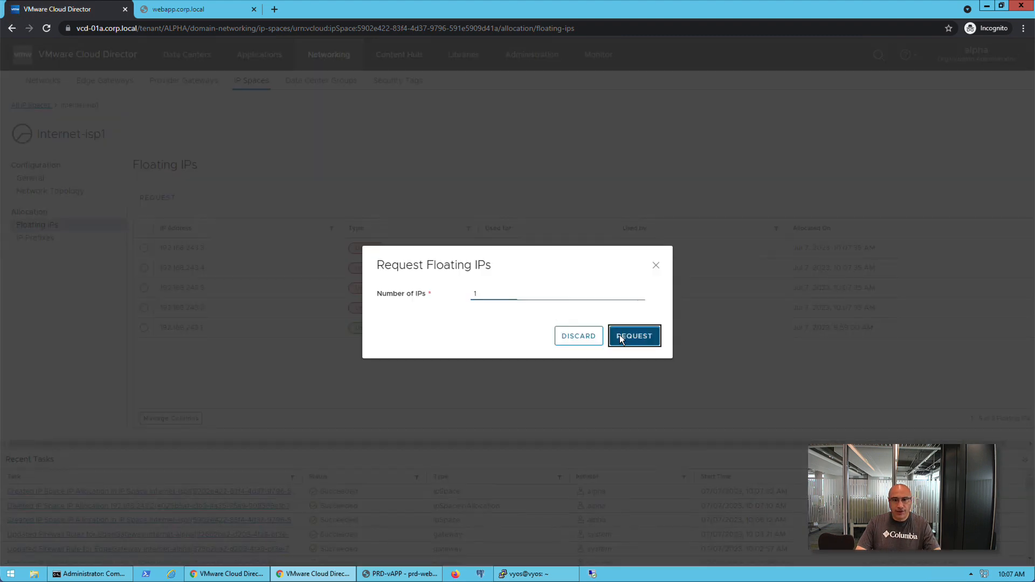
left_click(620, 336)
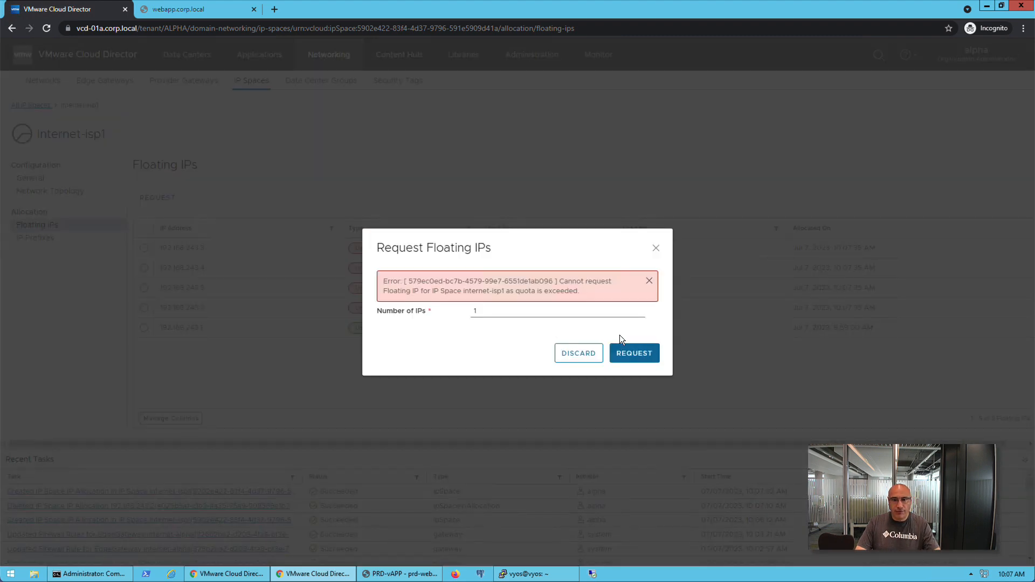
left_click(656, 249)
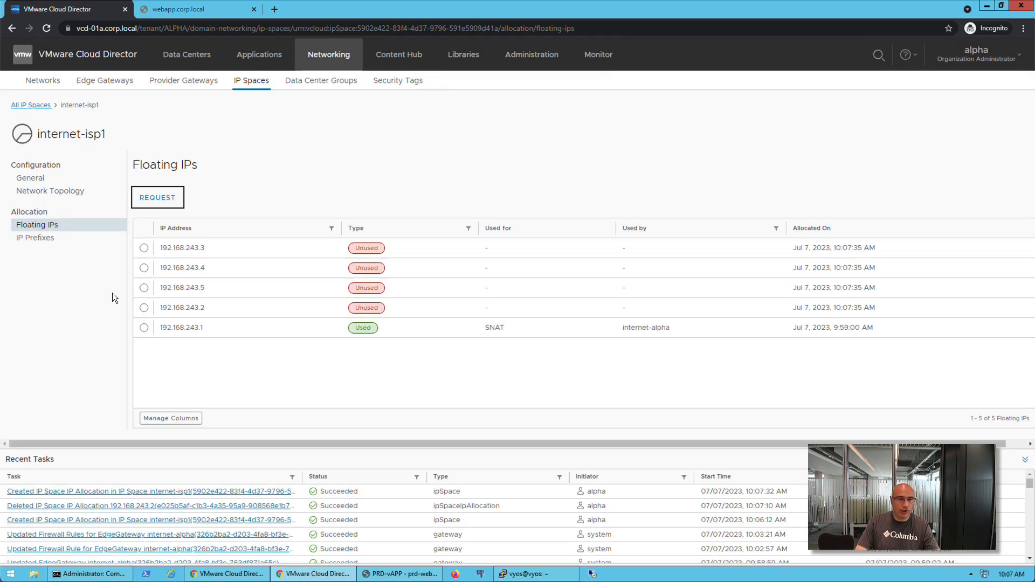
Set floating IP 192.168.243.5 as manual use with the usage description "WebApp LB VIP"
left_click(144, 288)
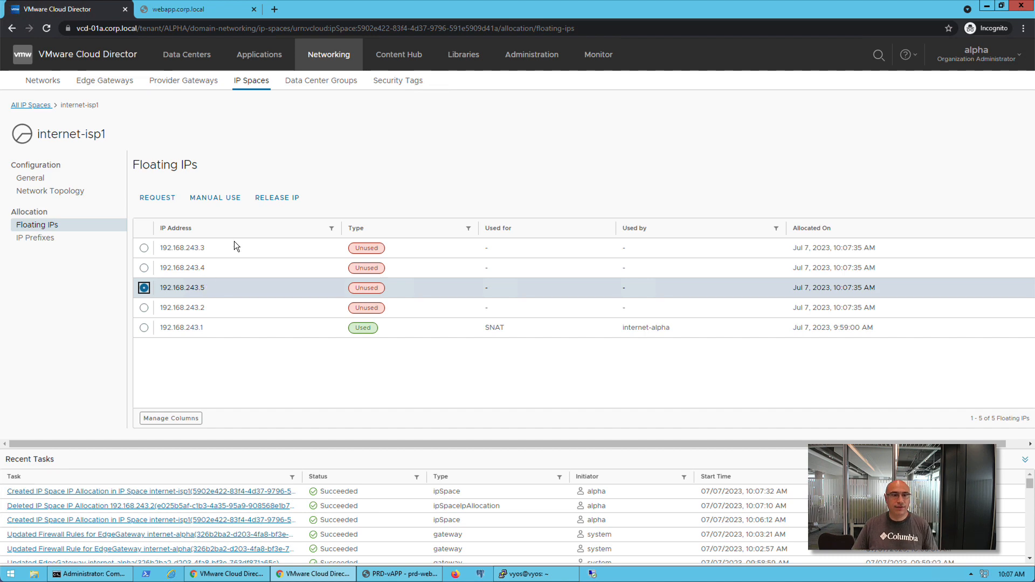
left_click(215, 199)
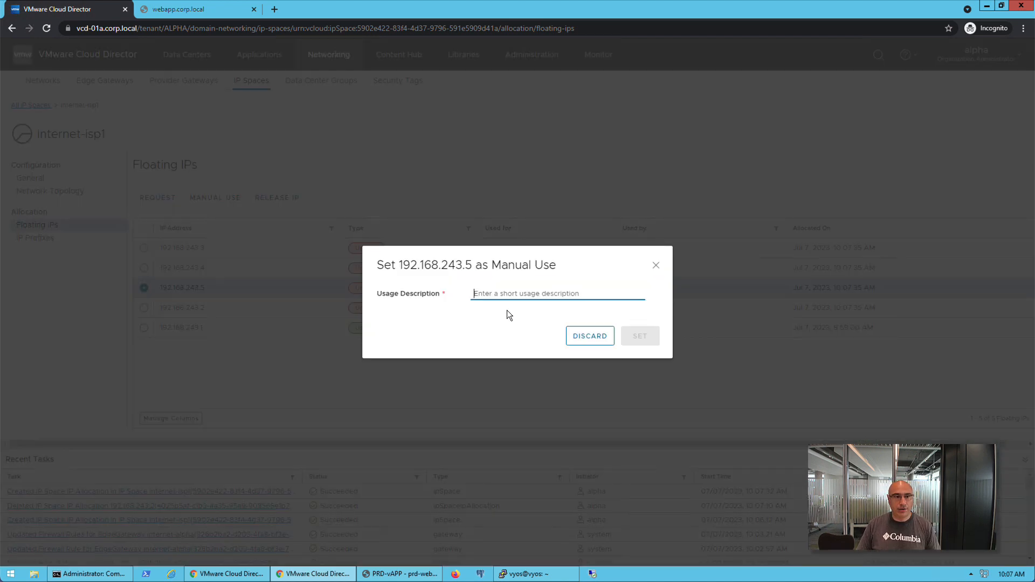
left_click(497, 296)
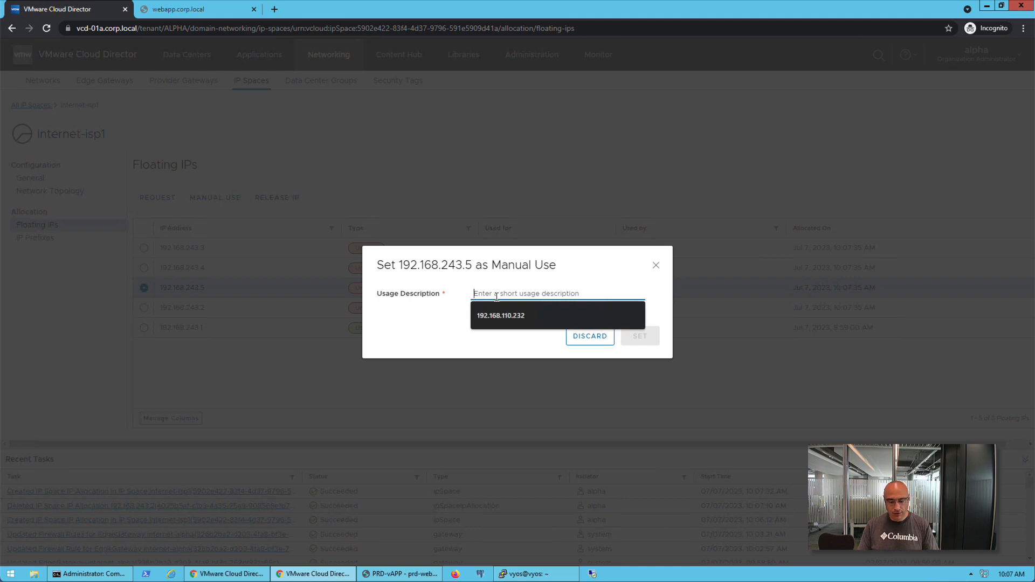
type("WebApp ")
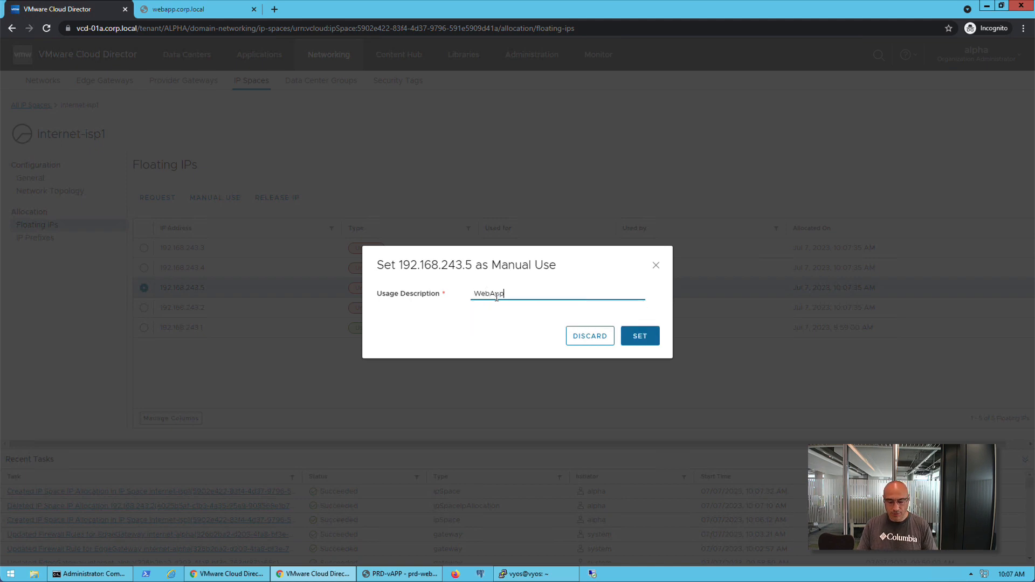
type("LB VIP")
left_click(640, 338)
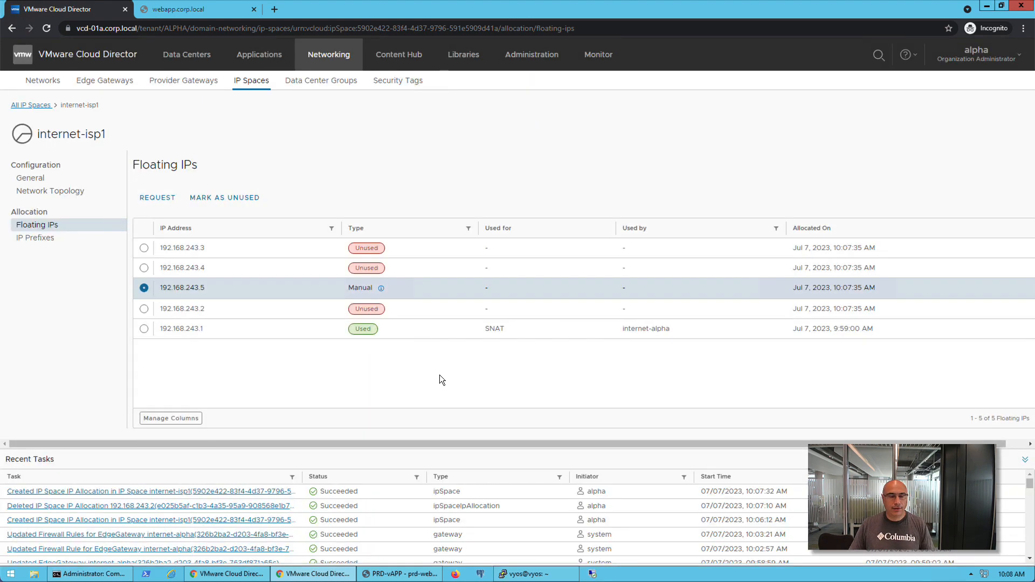
Start adding a virtual service on the internet-alpha edge gateway and name it webapp-vs
left_click(105, 81)
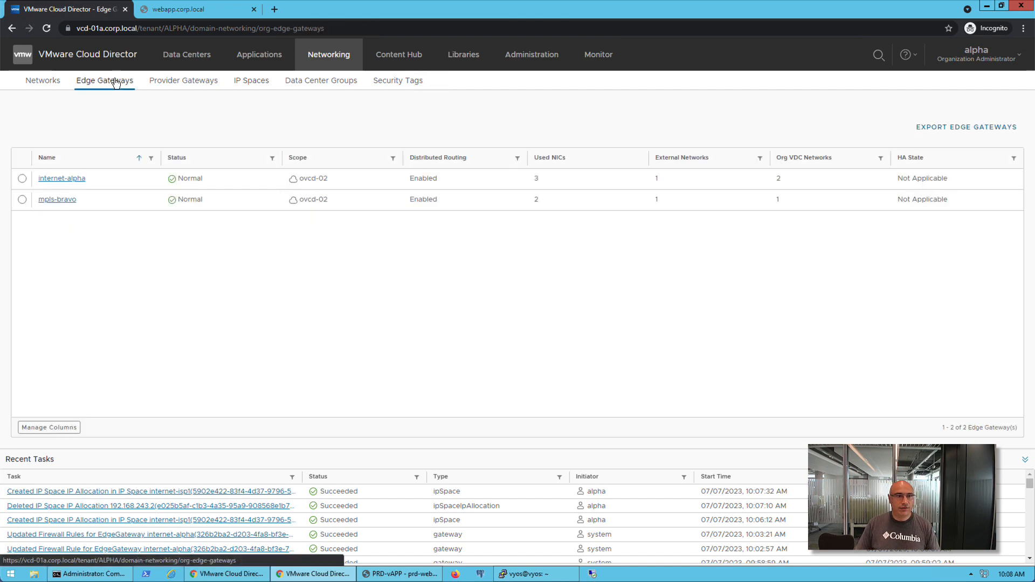
left_click(71, 178)
left_click(74, 326)
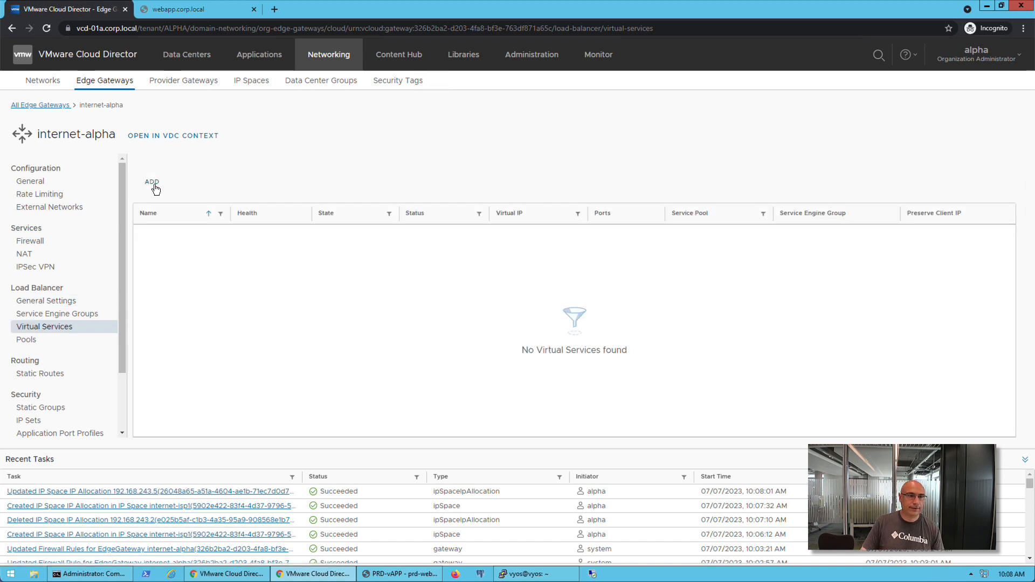
left_click(153, 183)
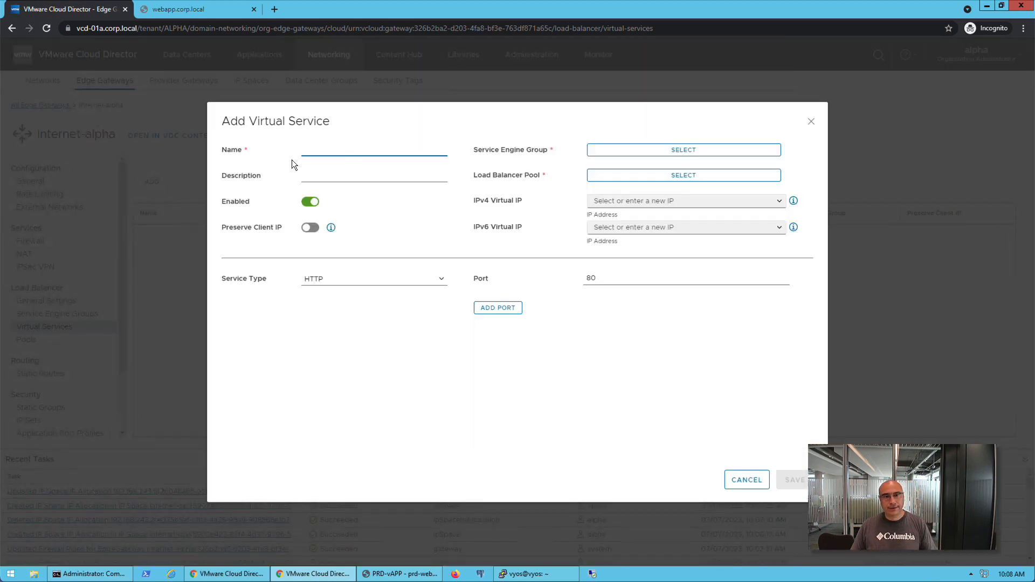
type("weba")
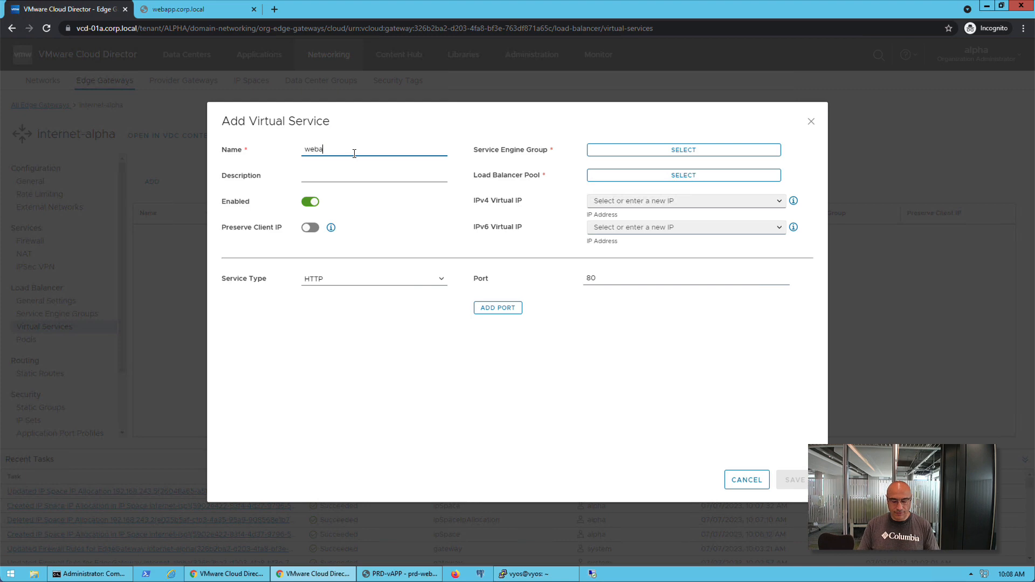
type("pp-vs")
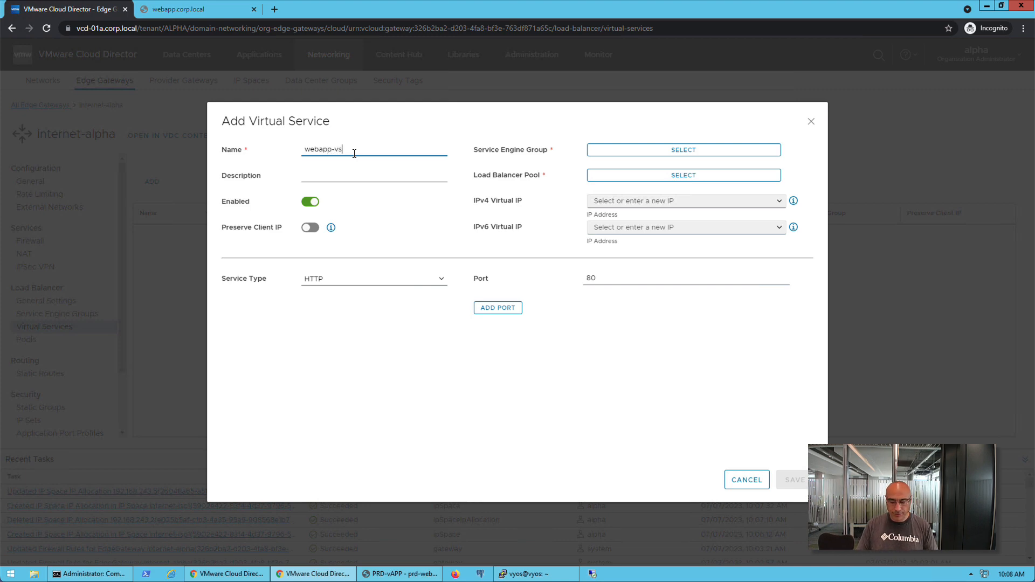
Set the virtual service's service type to HTTPS
left_click(407, 286)
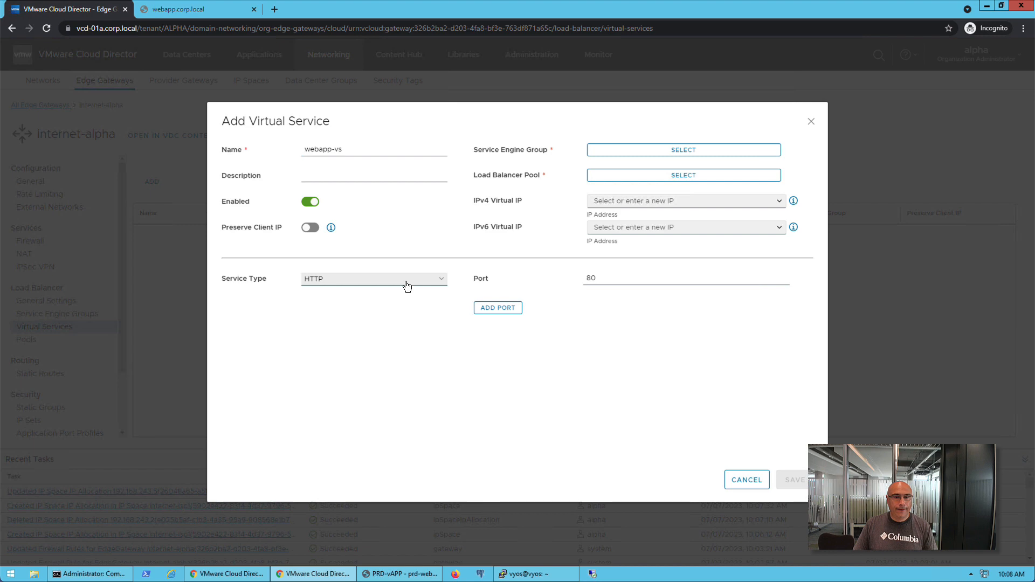
left_click(441, 280)
left_click(367, 307)
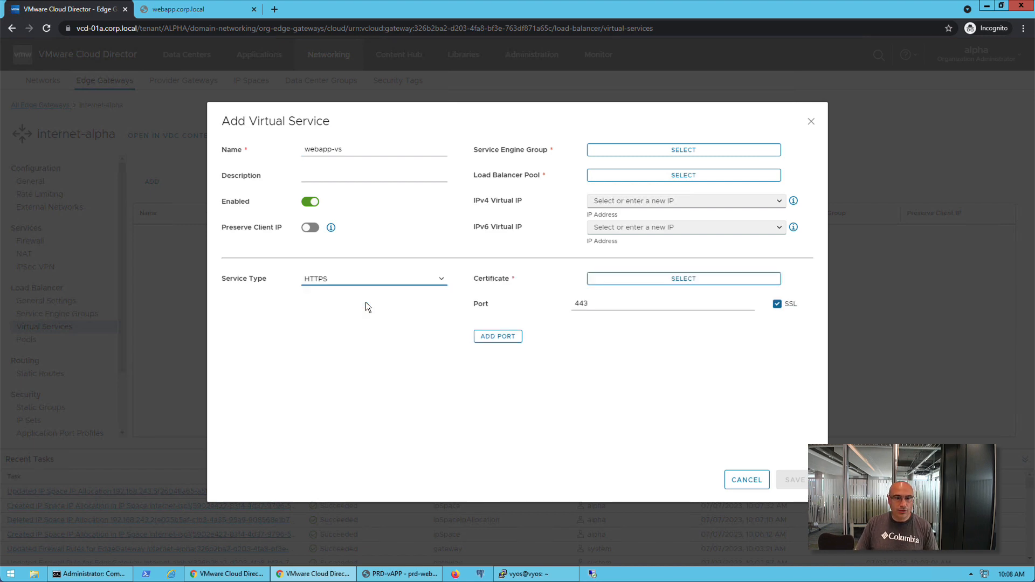
Assign the service engine group default-se-group and the load balancer pool webapp-pool to the virtual service
left_click(646, 153)
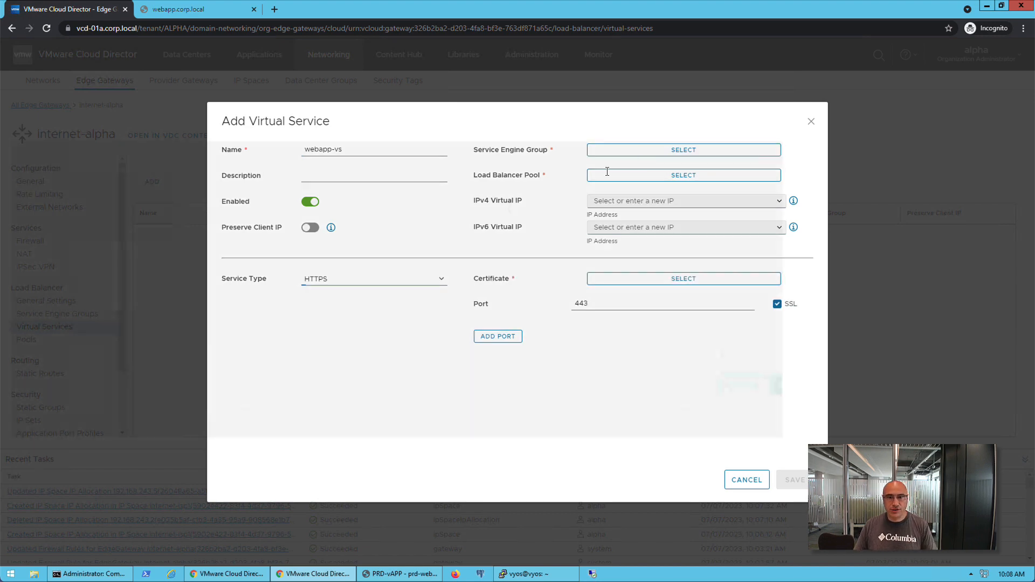
left_click(233, 178)
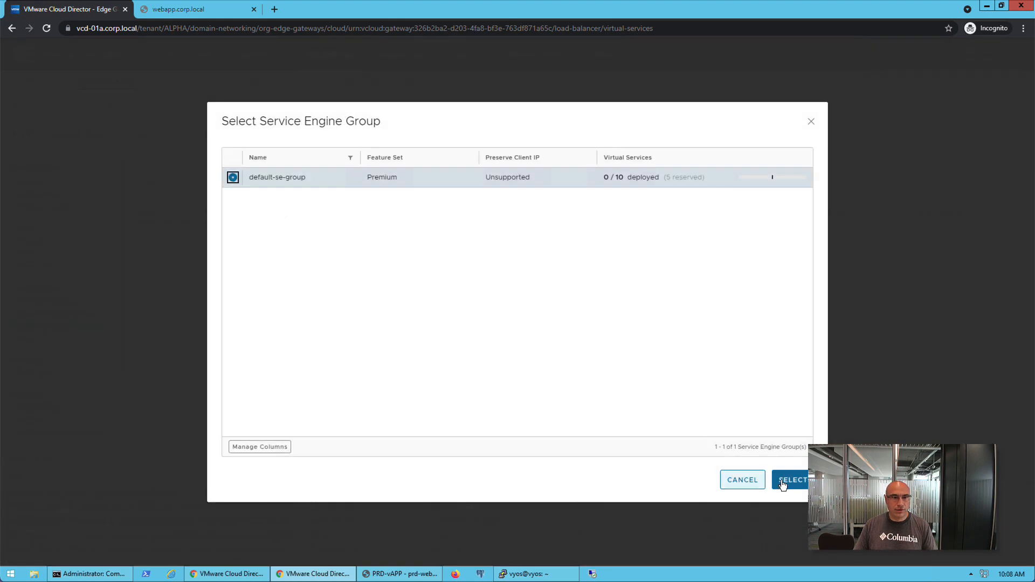
left_click(788, 480)
left_click(630, 175)
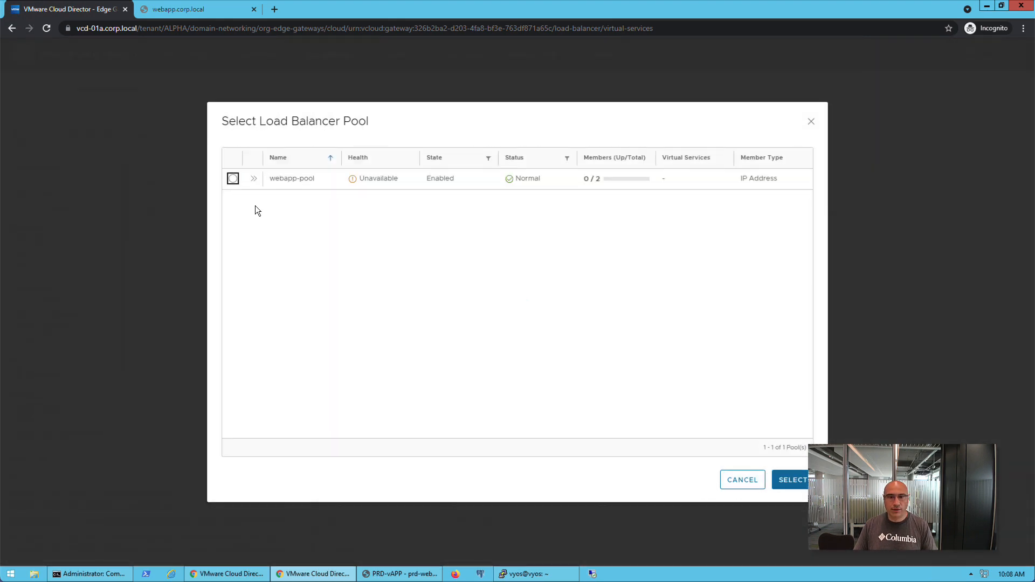
left_click(233, 178)
left_click(788, 480)
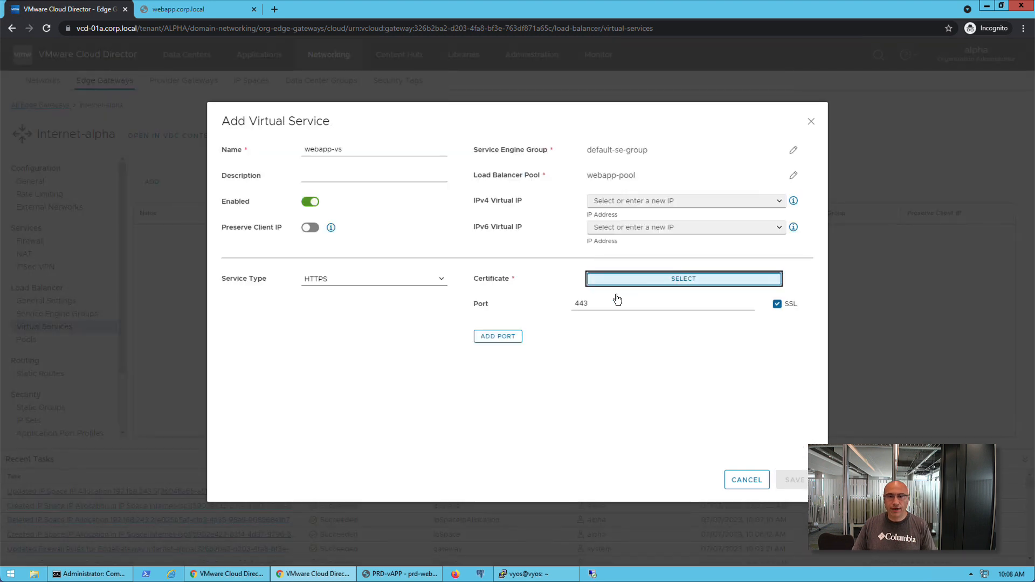
Use the webapp.corp.local certificate for the HTTPS virtual service
left_click(619, 279)
left_click(233, 231)
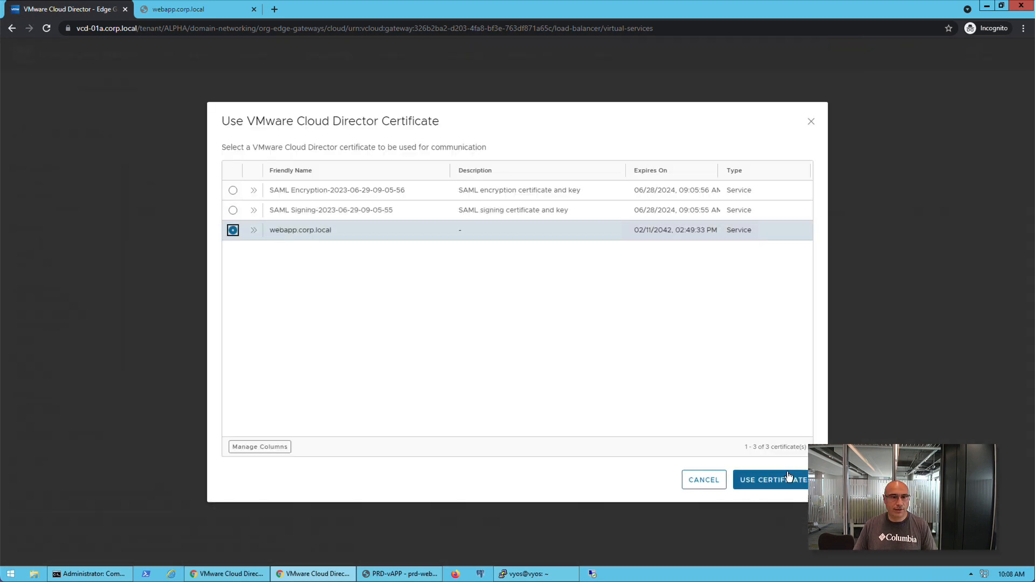
left_click(784, 487)
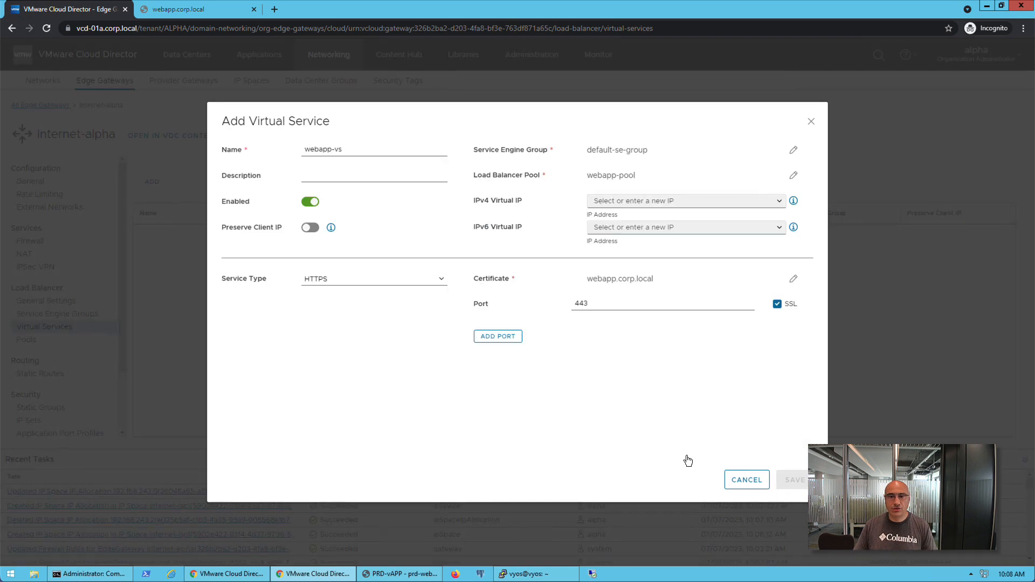
Set the IPv4 virtual IP to 192.168.243.5 and save the virtual service
left_click(781, 202)
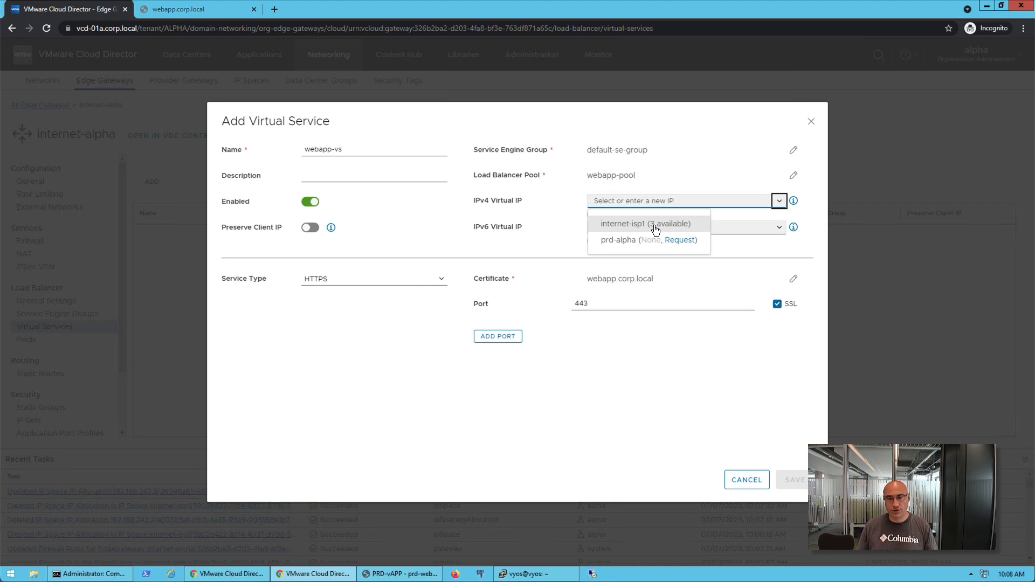
left_click(609, 201)
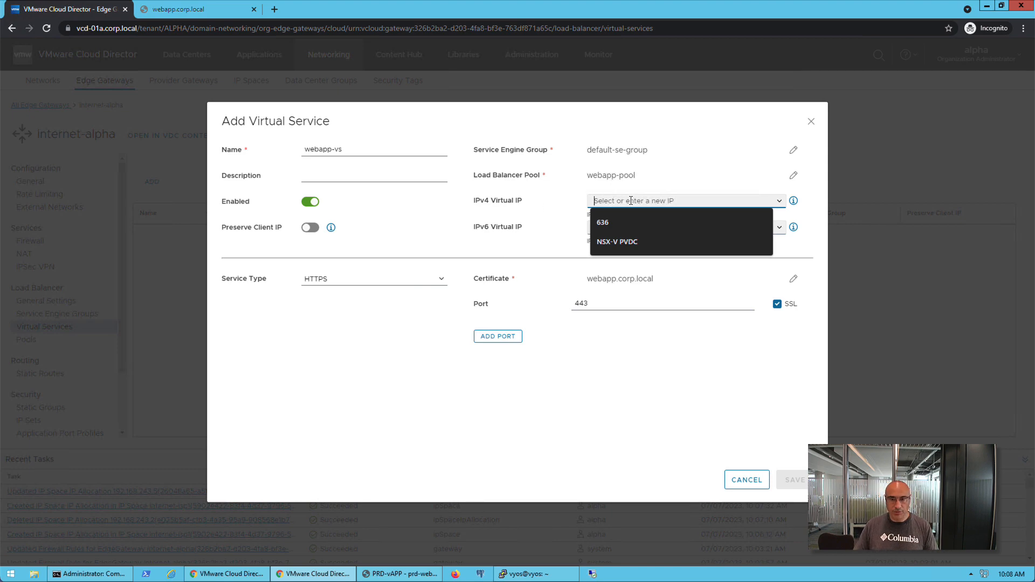
type("192.")
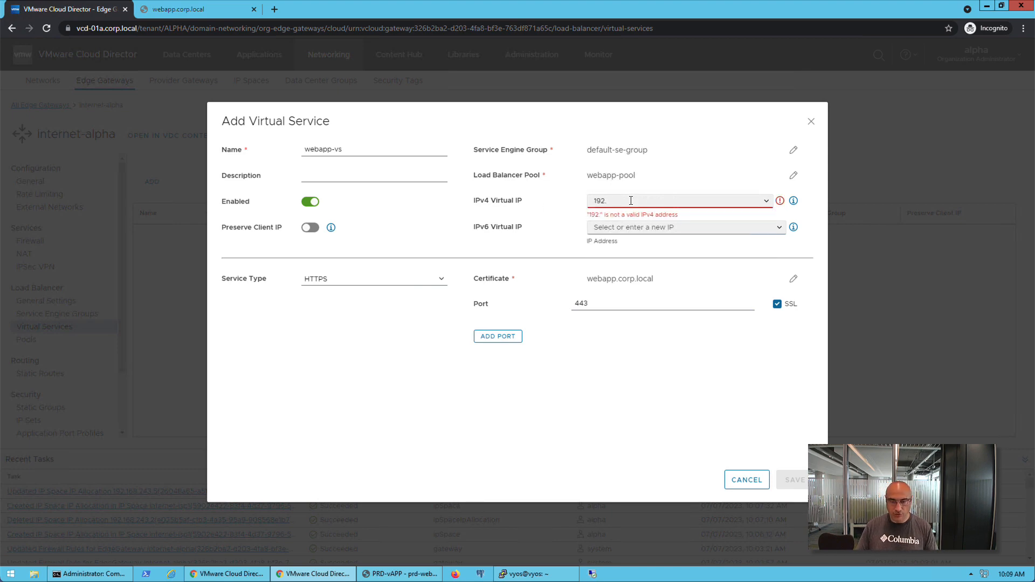
type("168")
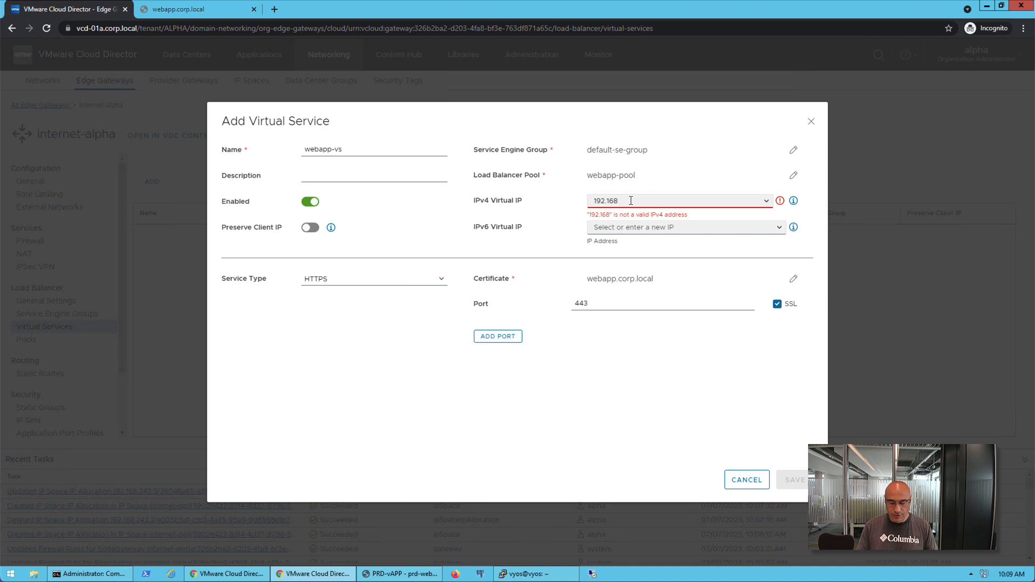
type(".243")
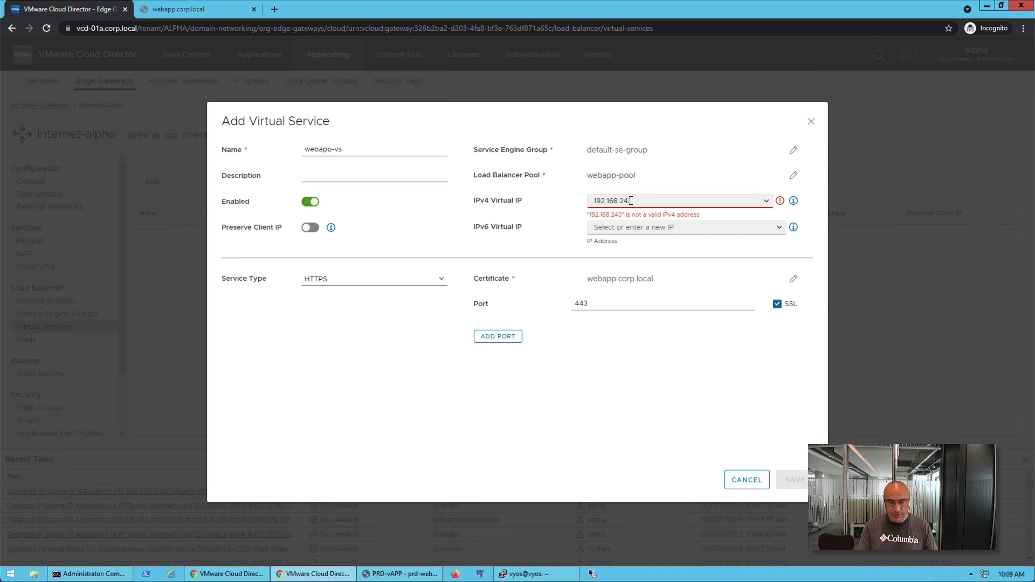
type(".5")
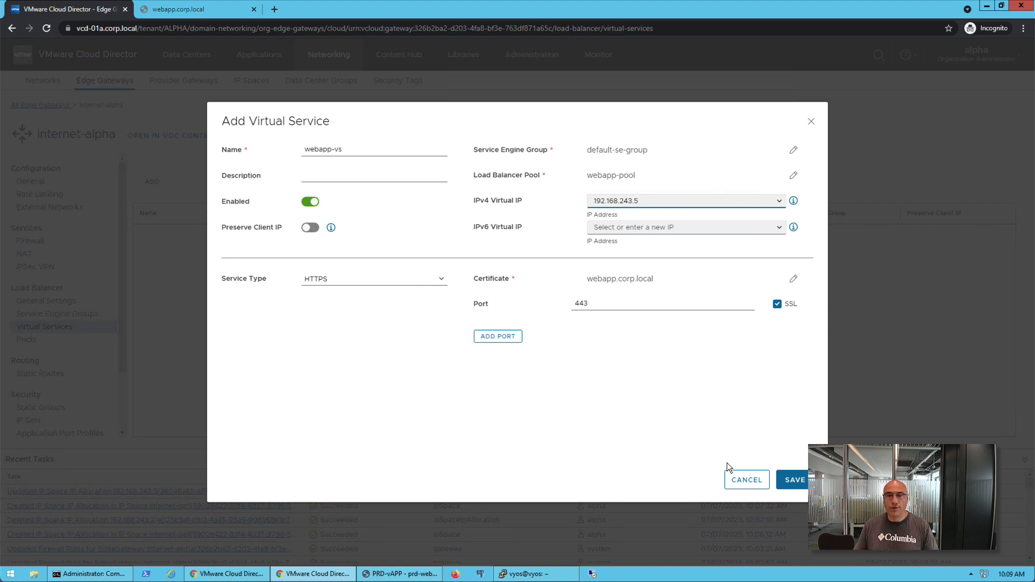
left_click(777, 481)
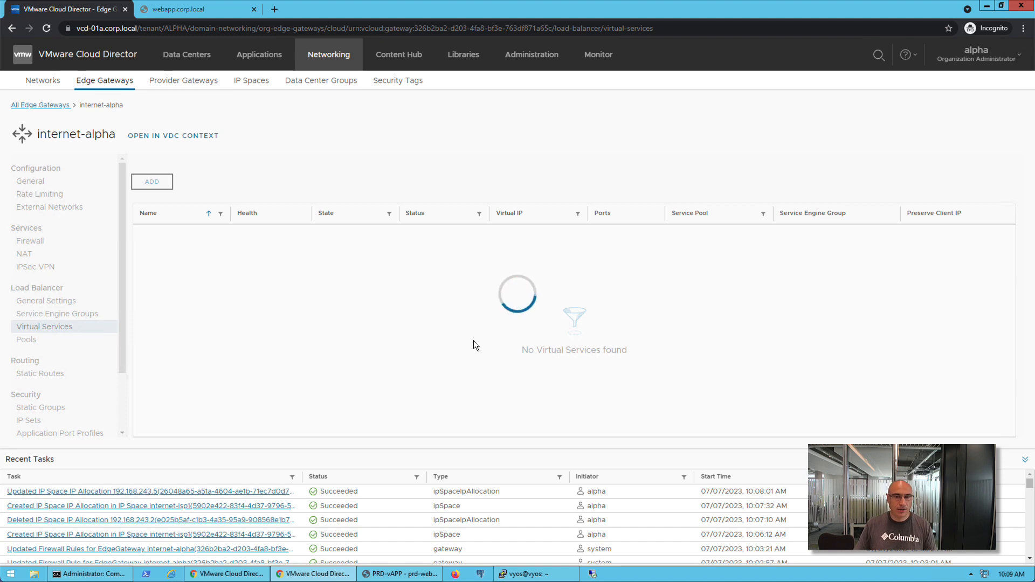
Switch to NSX ALB and check the health and address of the new virtual service in the virtual services list
left_click(227, 574)
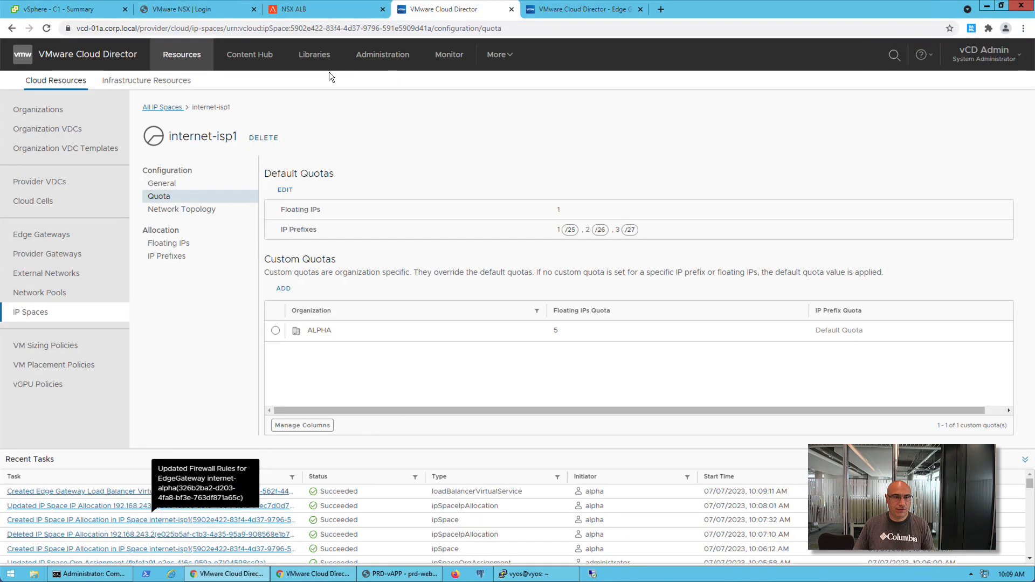
left_click(328, 9)
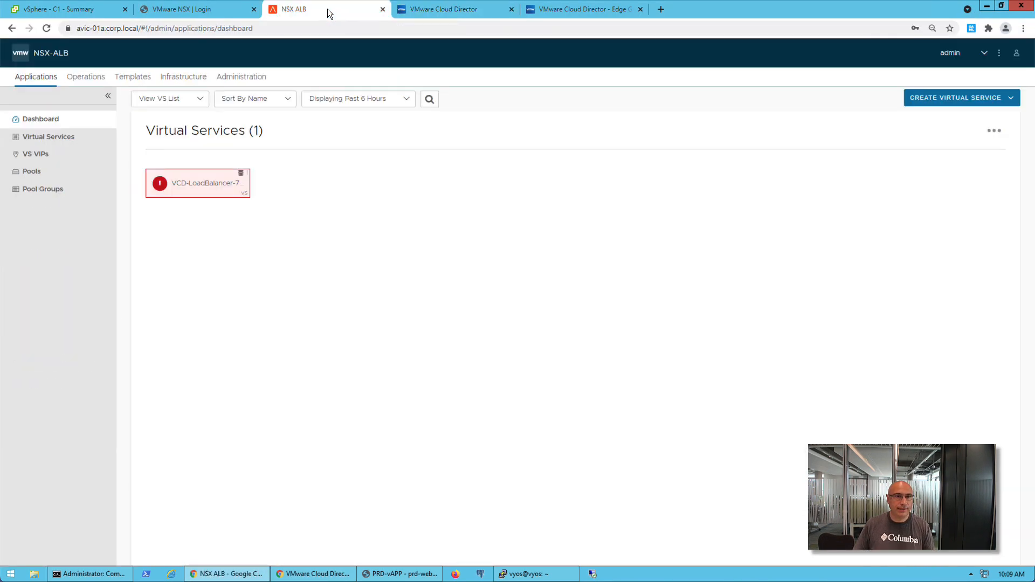
left_click(51, 138)
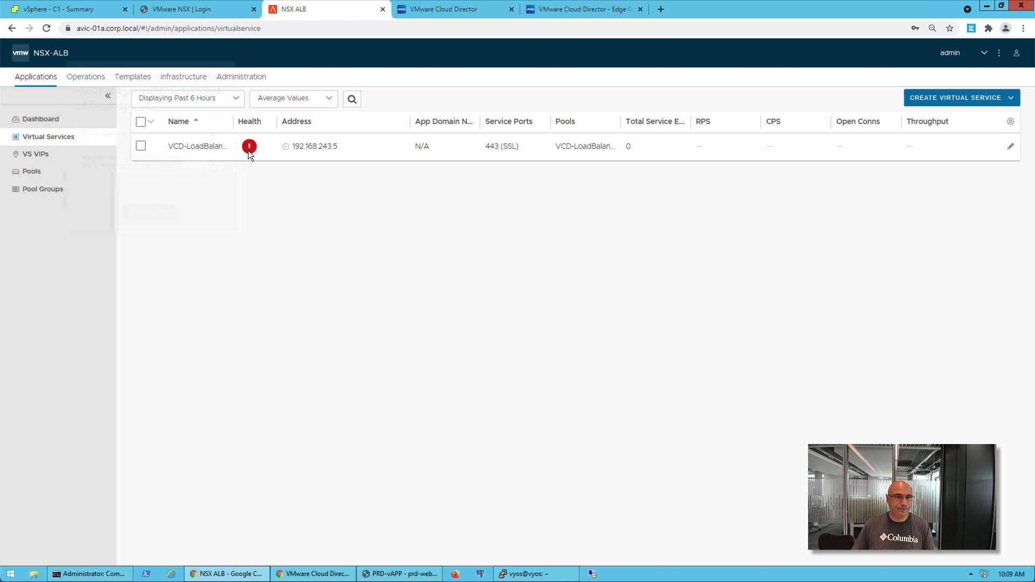
mouse_move(248, 151)
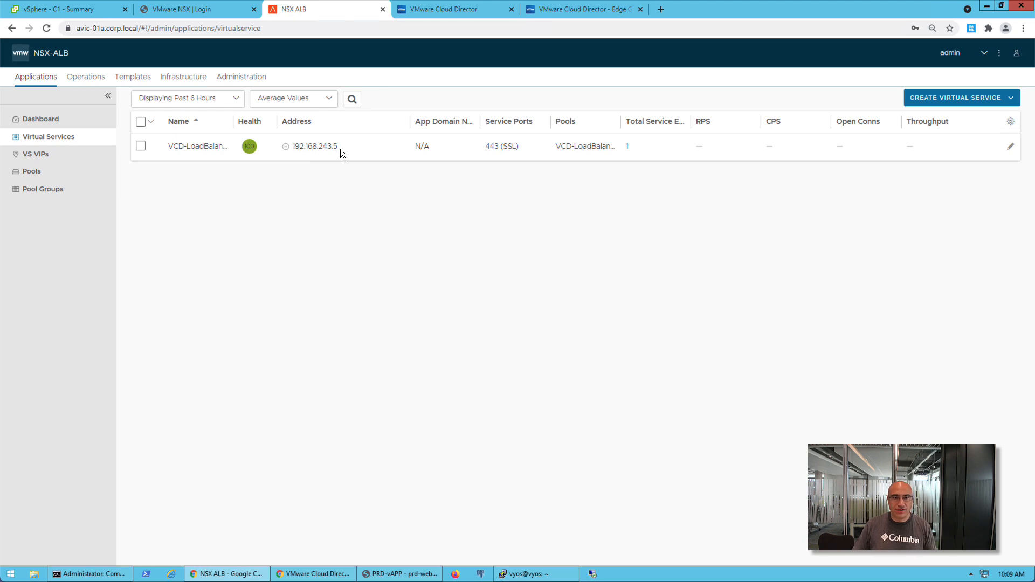
Switch to the vyos terminal, run "sh ip route" and highlight the route entries for 192.168.243.5/32
left_click(523, 573)
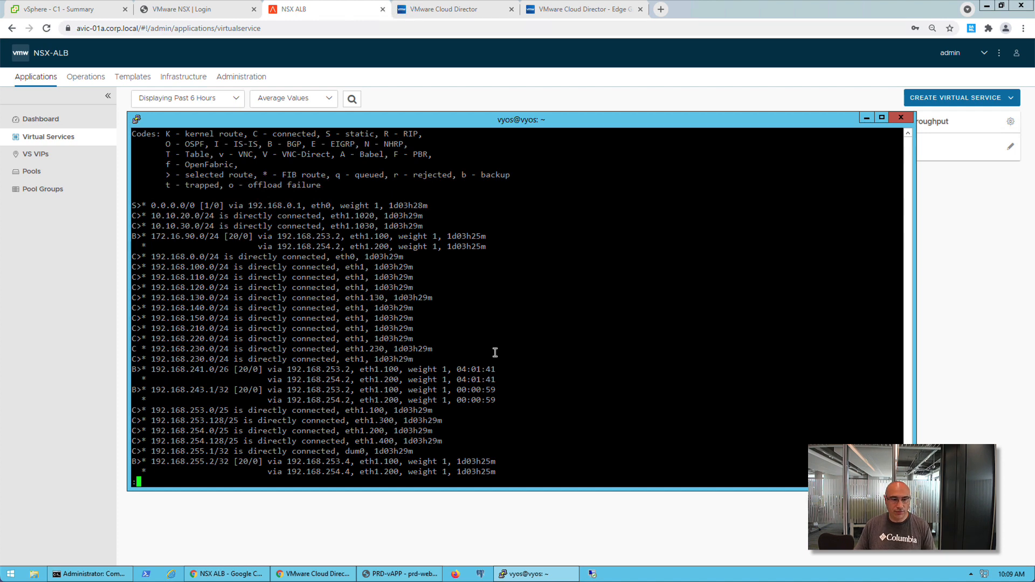
type("q")
type("sh ip route")
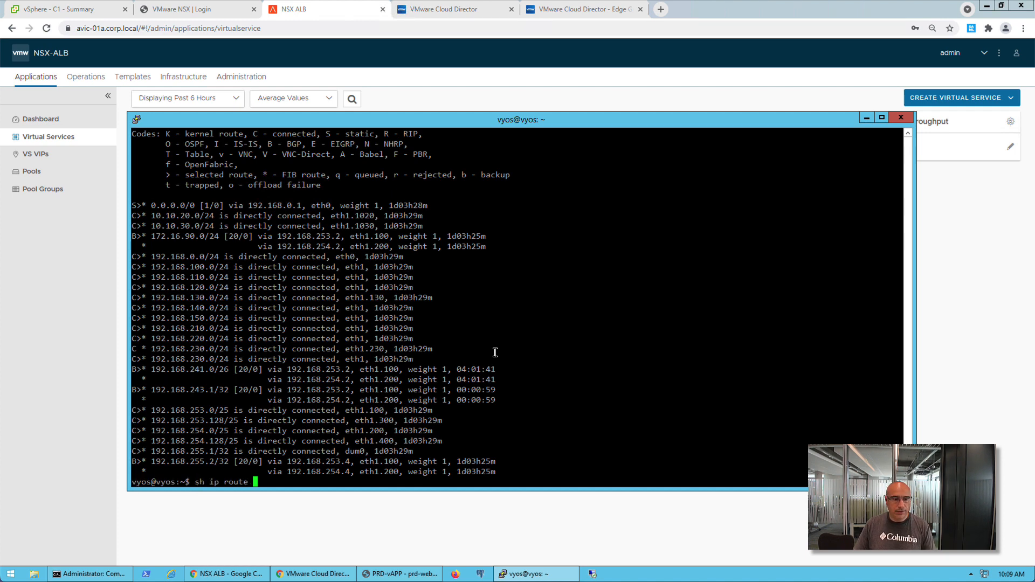
key("Return")
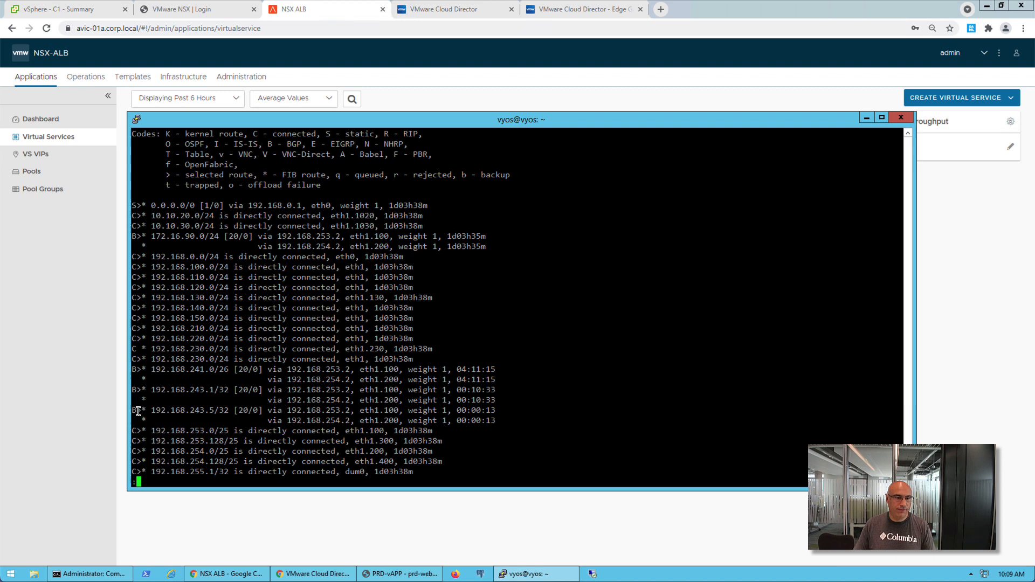
left_click_drag(137, 410, 496, 420)
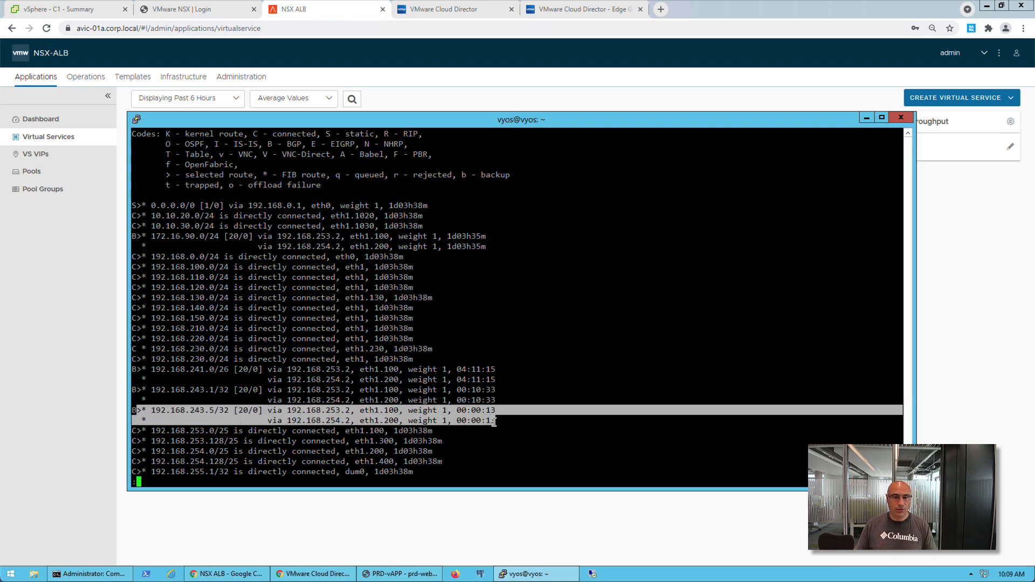
Return to the tenant's browser and reload the webapp.corp.local page to test access to the web app
left_click(338, 576)
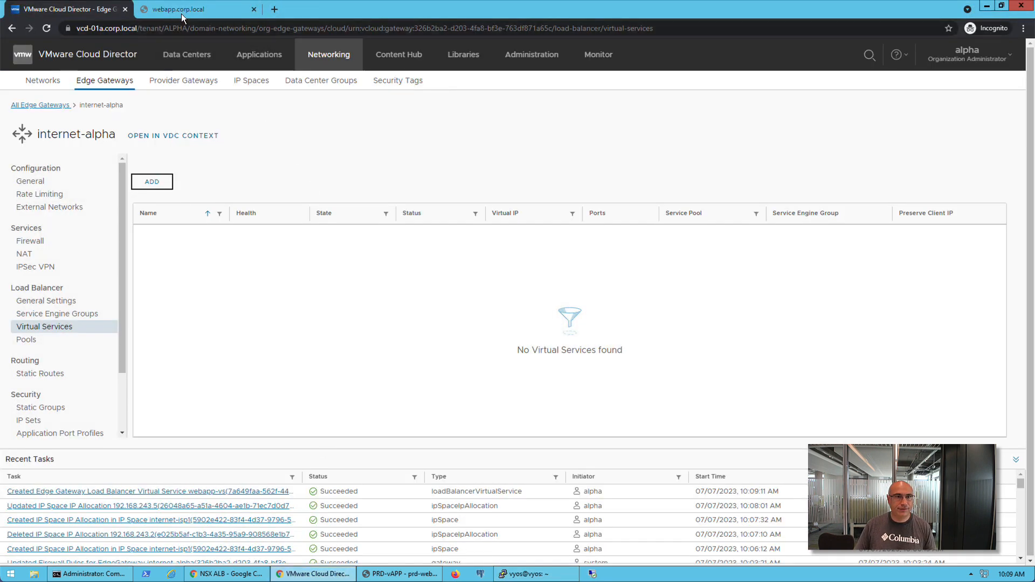
left_click(182, 14)
left_click(46, 29)
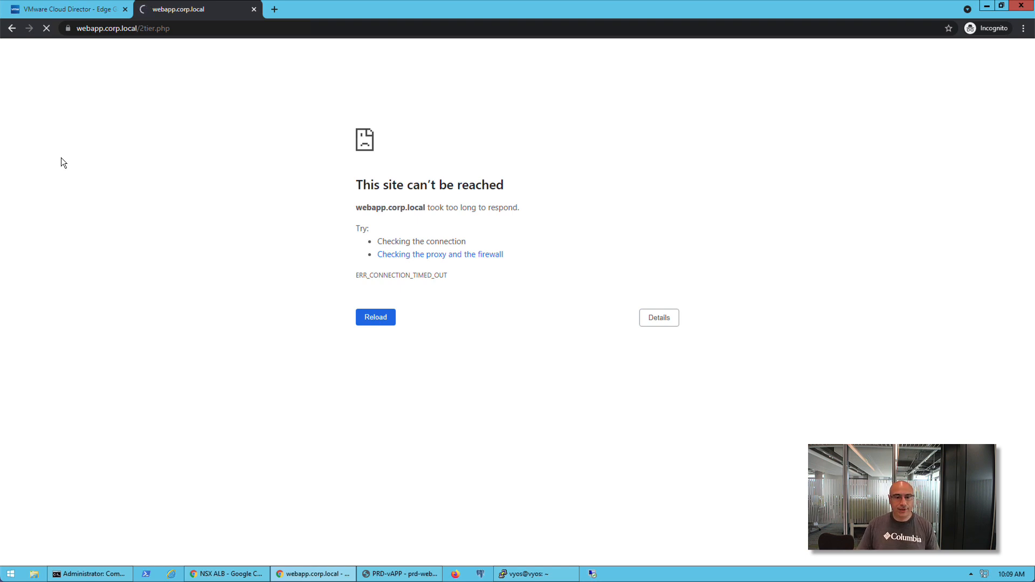
Start a new firewall rule on the internet-alpha edge gateway and name it "WebApp LB VIP"
left_click(75, 11)
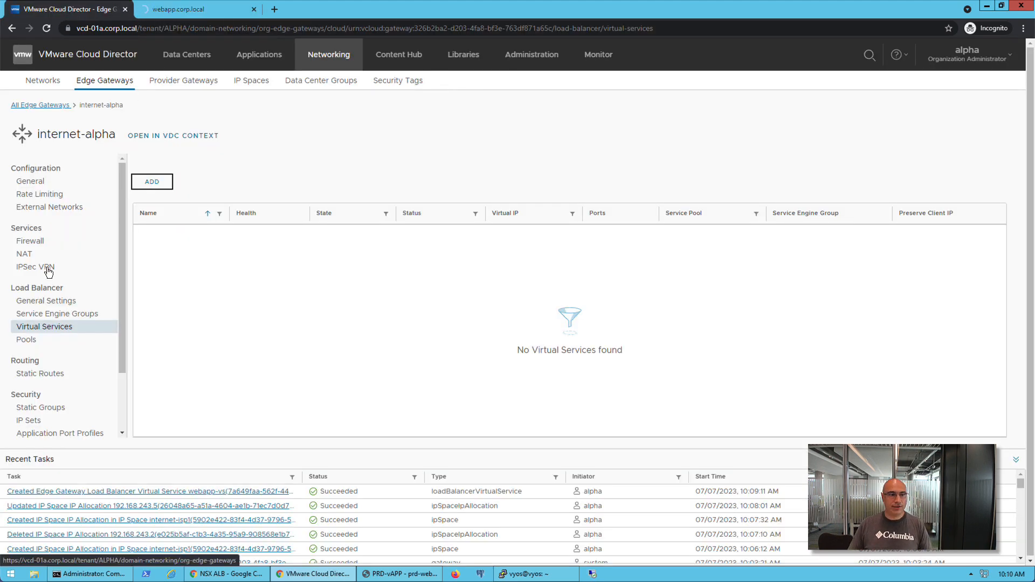
left_click(31, 244)
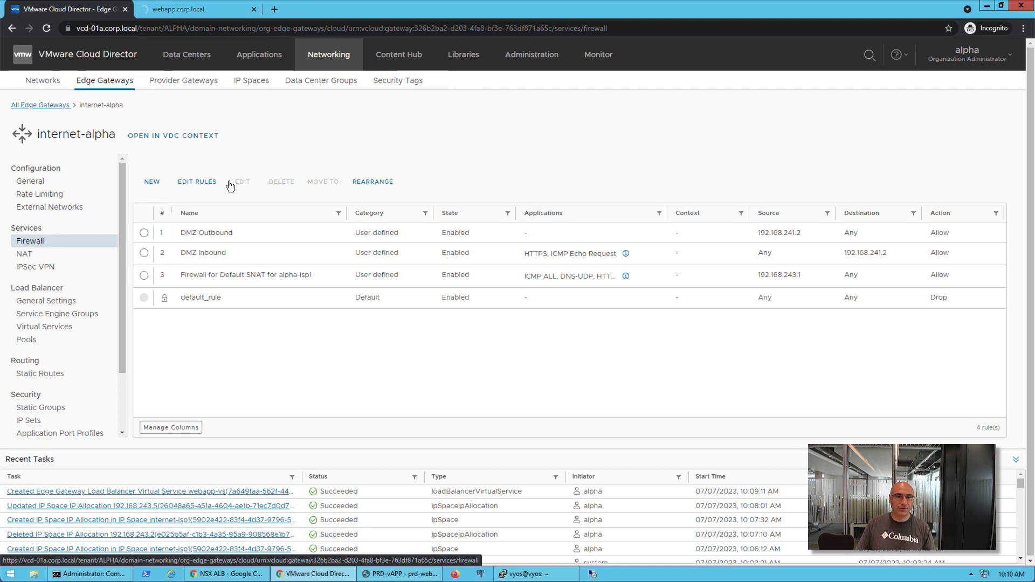
left_click(152, 184)
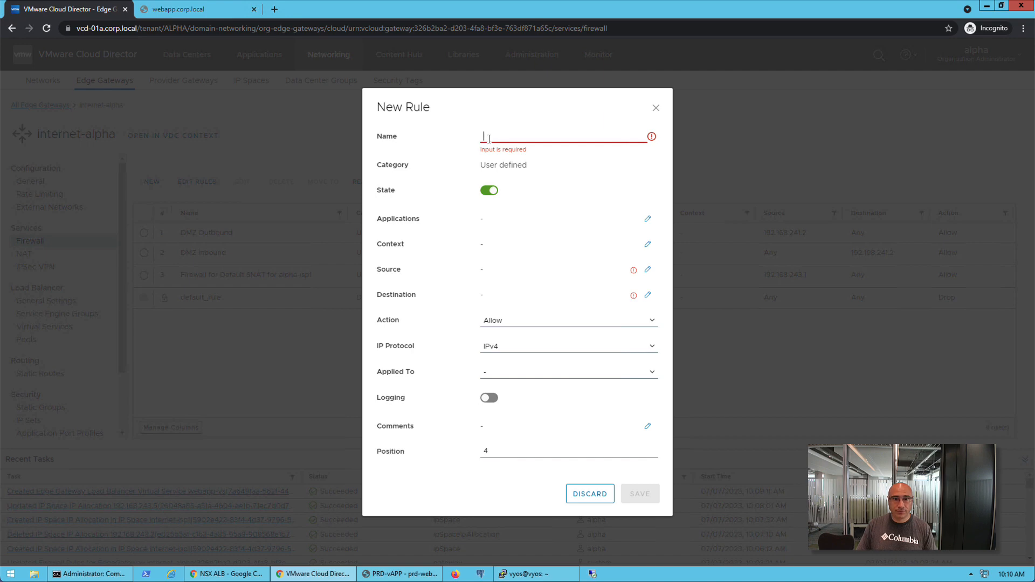
type("L")
type("We")
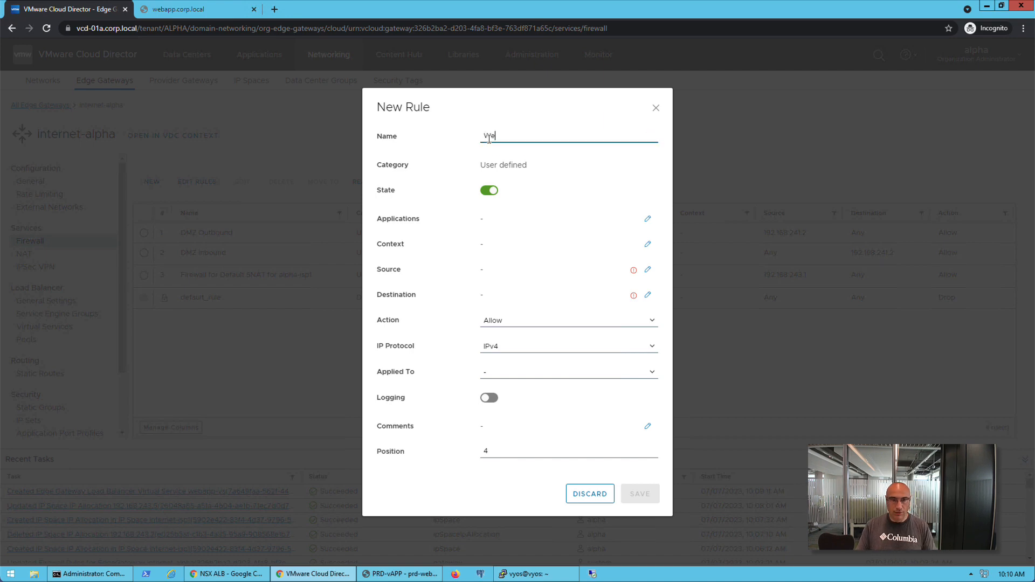
type("bAPP")
key("BackSpace")
key("BackSpace")
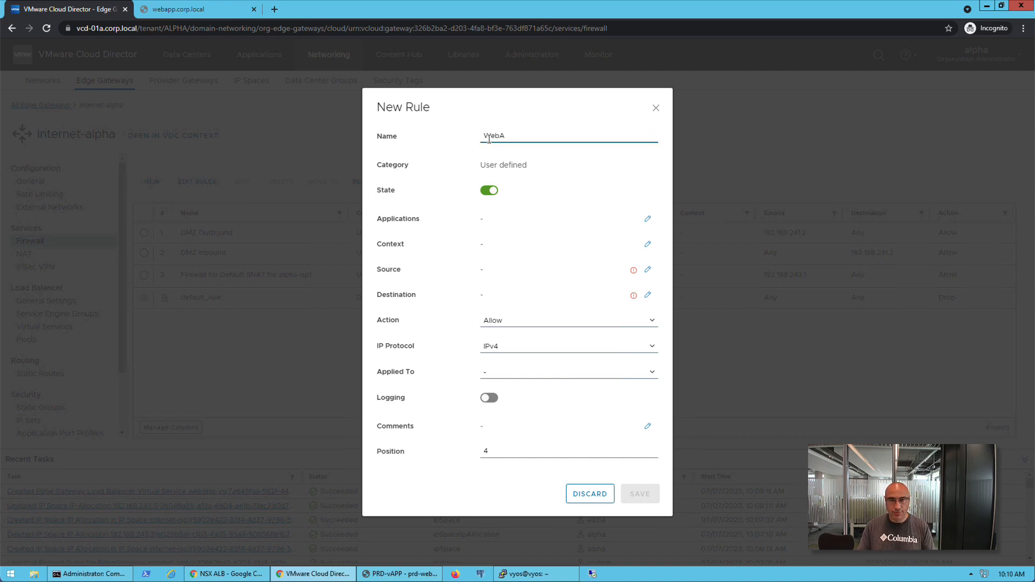
type("pp ")
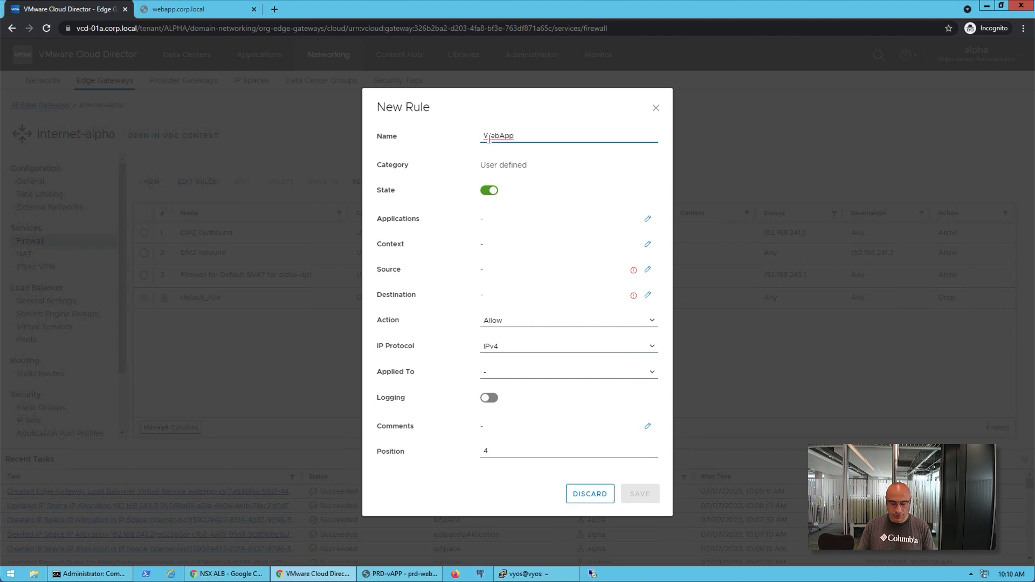
type("LB VIP")
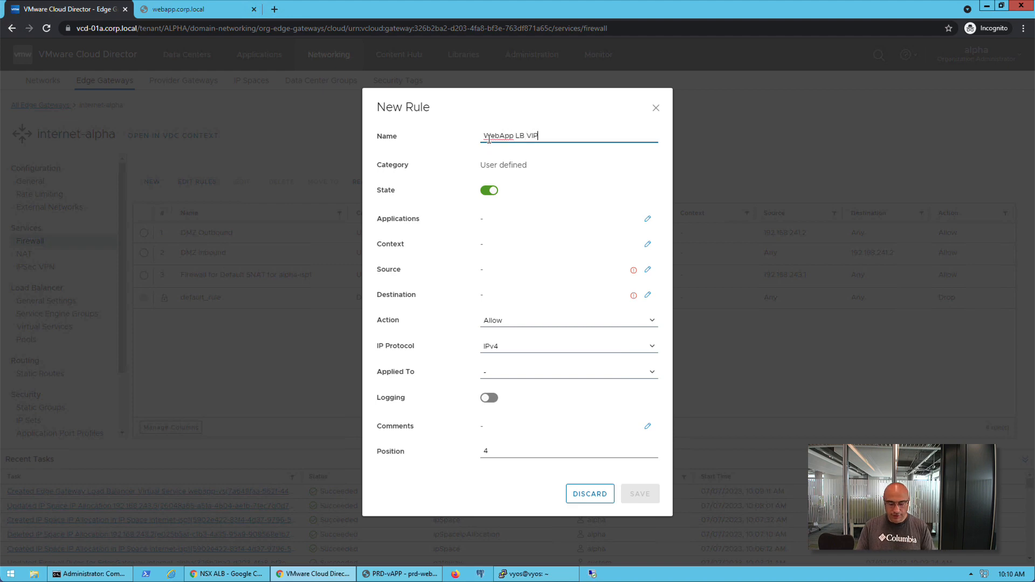
Restrict the new firewall rule to the specific application HTTPS on TCP port 443, filtering the application names by "https"
left_click(648, 219)
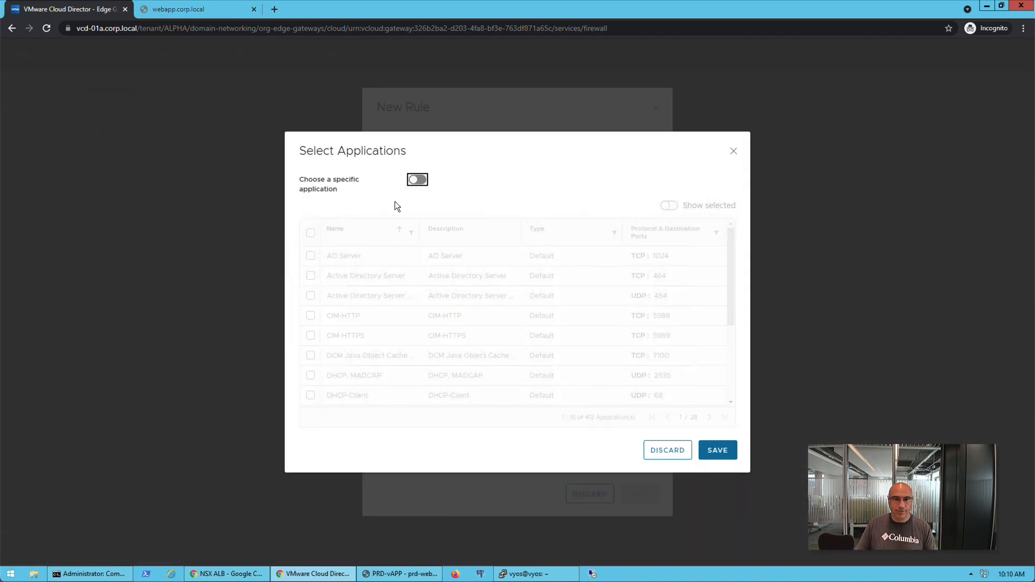
left_click(419, 180)
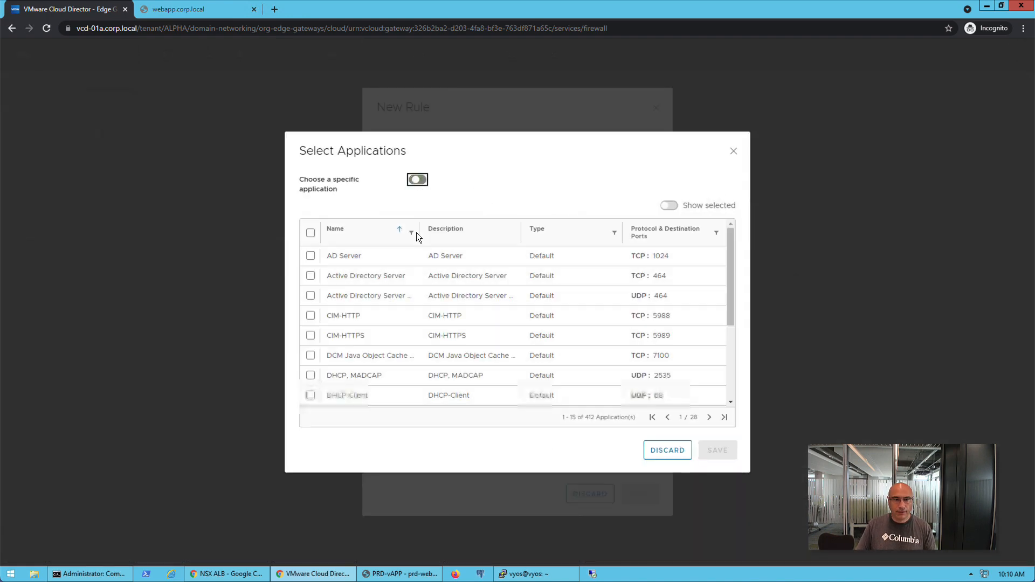
left_click(411, 233)
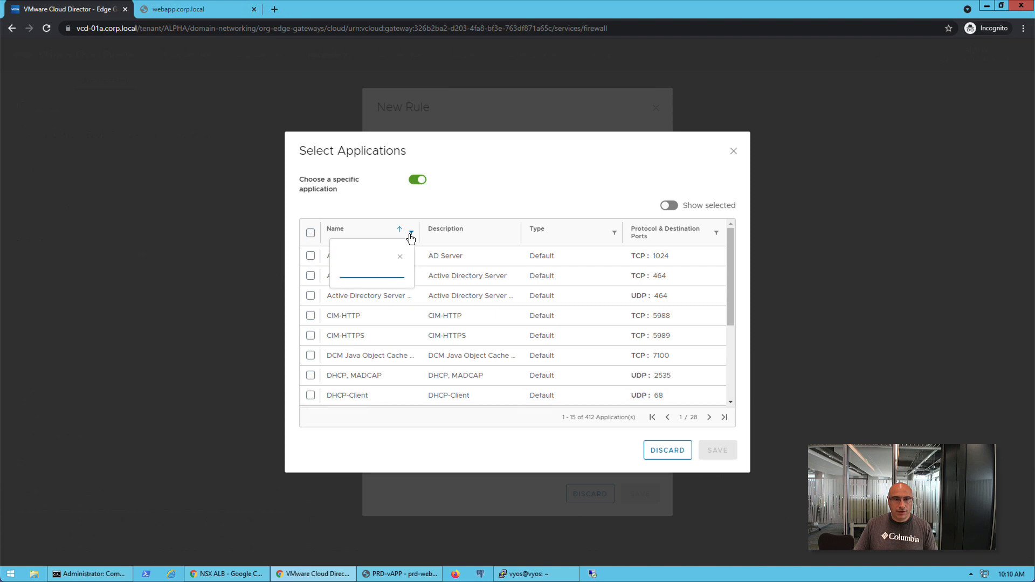
type("https")
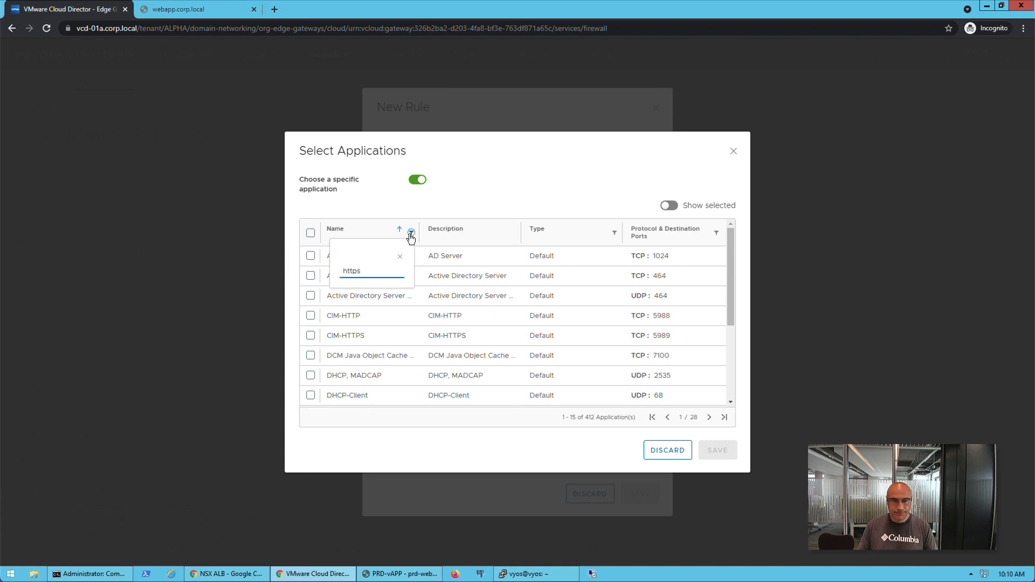
left_click(310, 276)
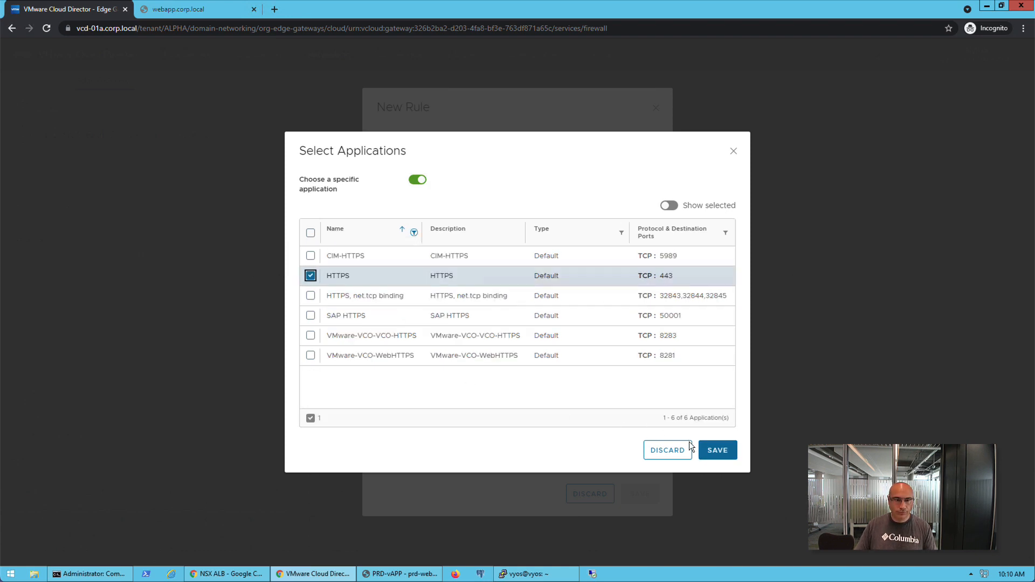
left_click(716, 450)
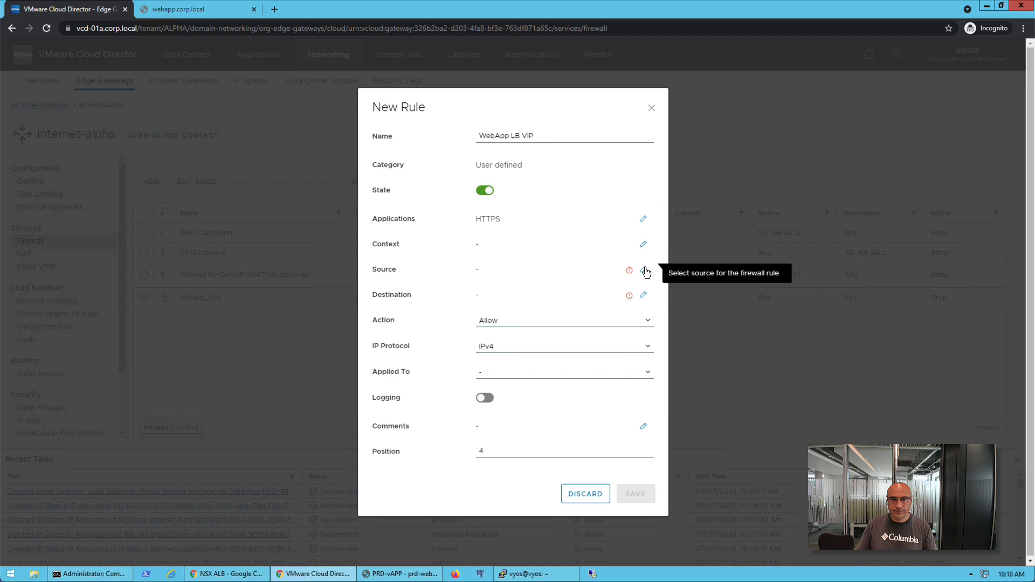
Set the rule's source to Any and keep the selection
left_click(643, 269)
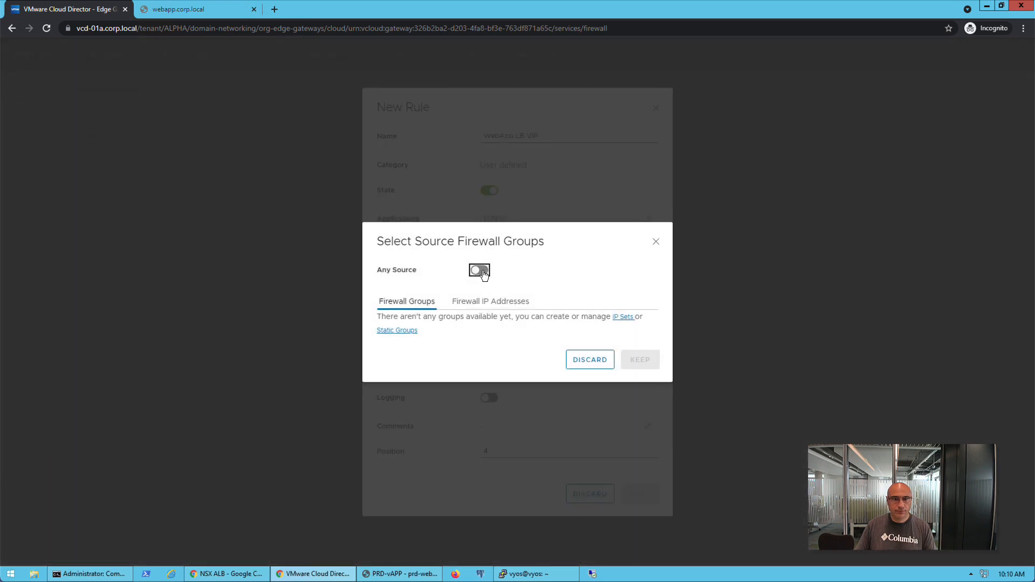
left_click(479, 270)
left_click(640, 353)
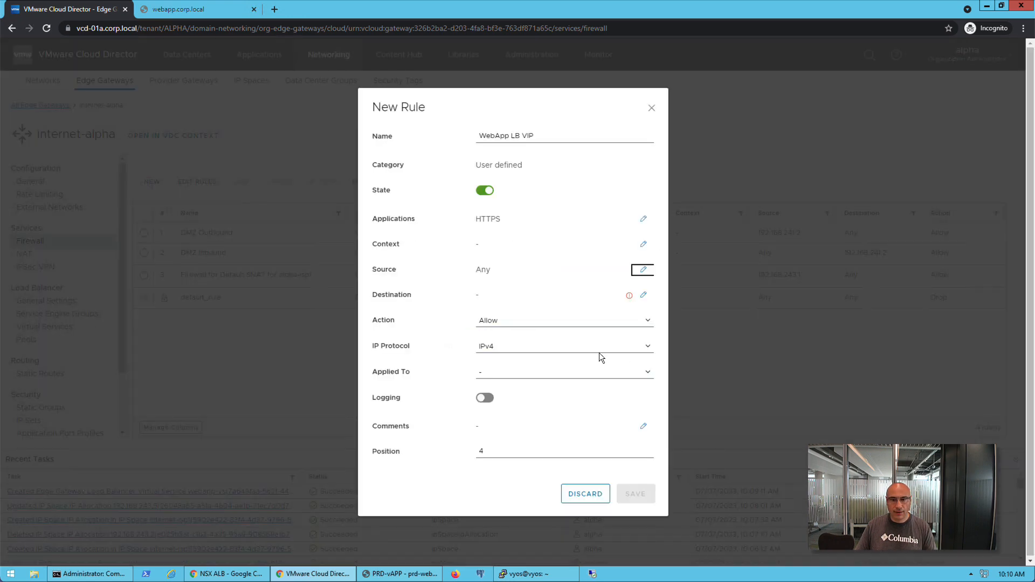
Add the firewall IP address 192.168.243.5 as the rule's destination and save the new rule
left_click(642, 295)
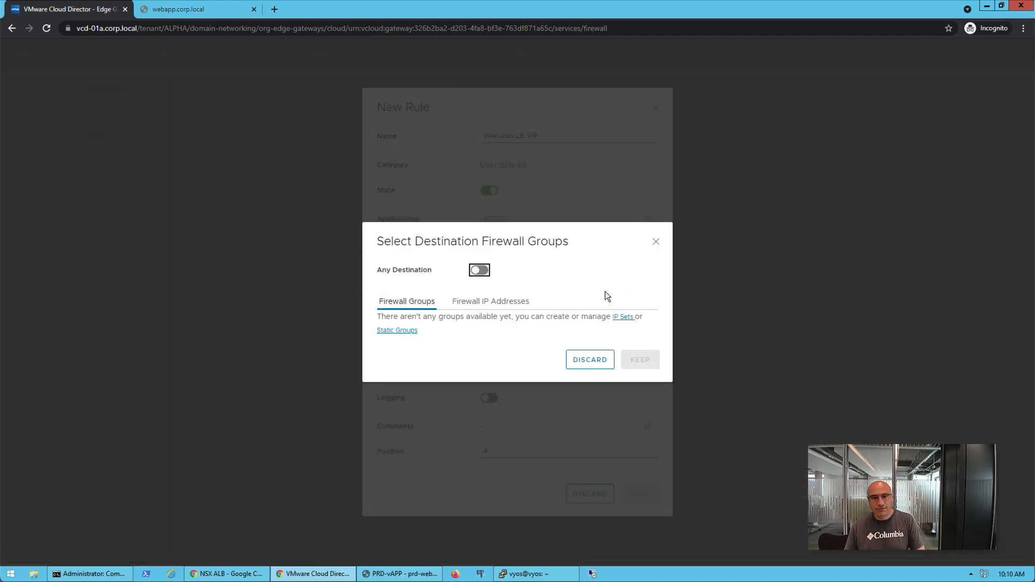
left_click(506, 301)
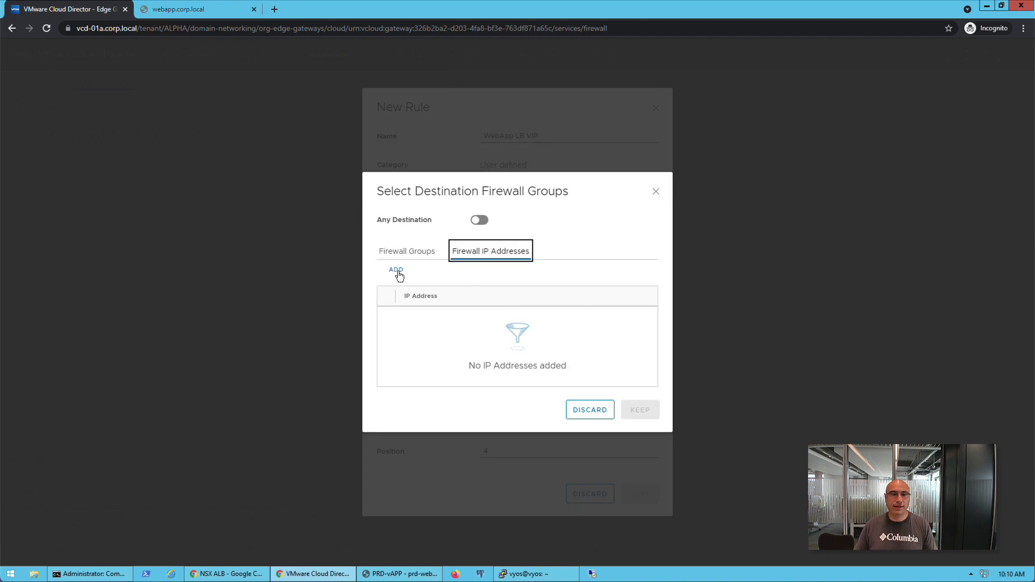
left_click(397, 271)
left_click(420, 316)
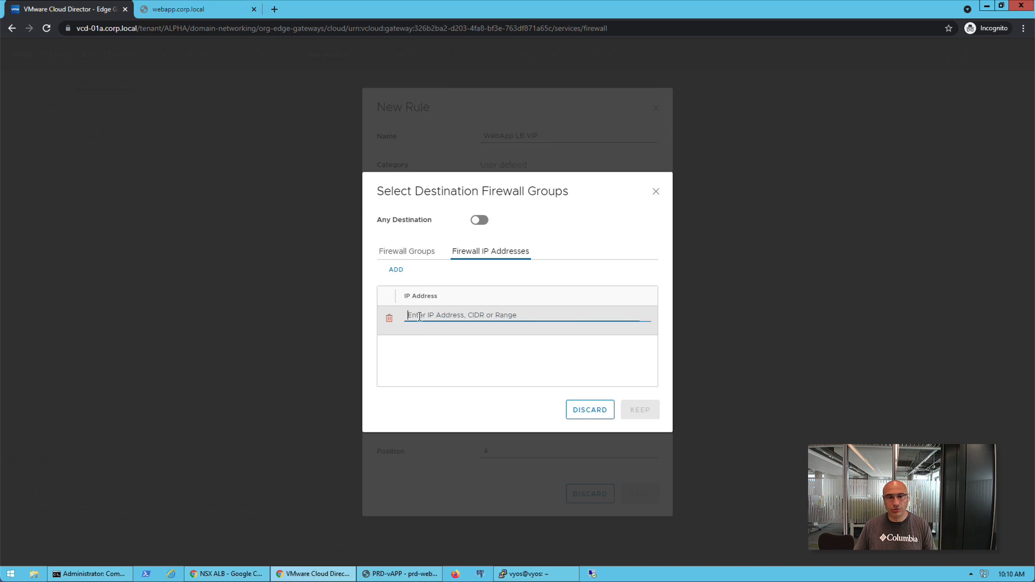
type("192.1")
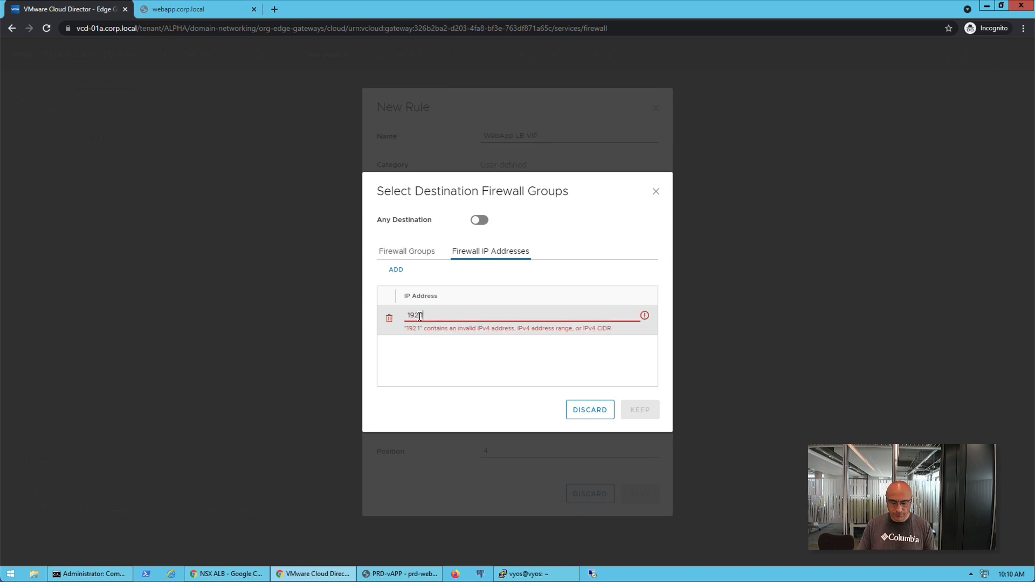
type("68.24")
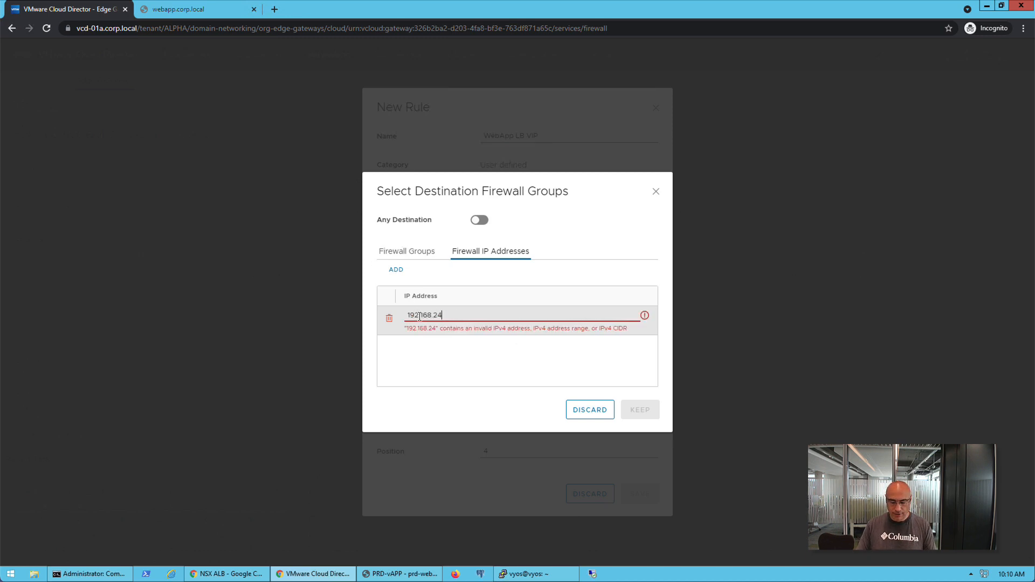
type("3.5")
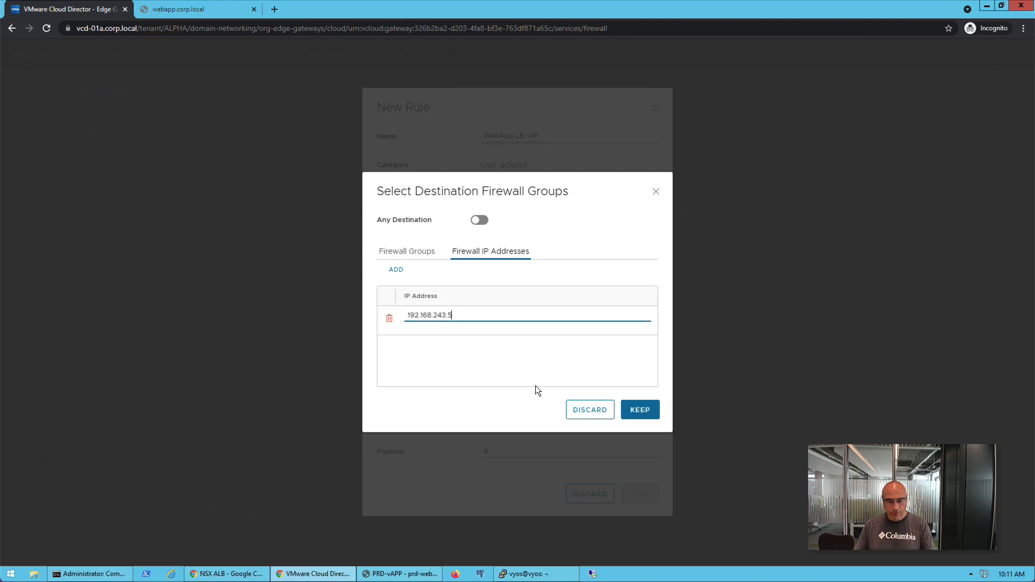
left_click(640, 411)
left_click(636, 495)
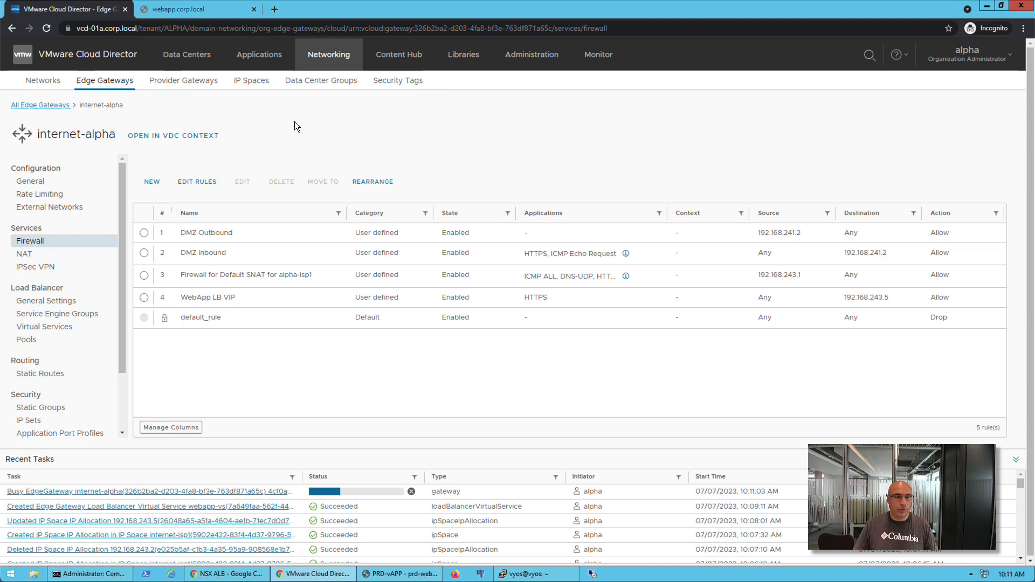
Return to the webapp.corp.local page and reload it to test access through the new firewall rule
left_click(196, 12)
left_click(45, 30)
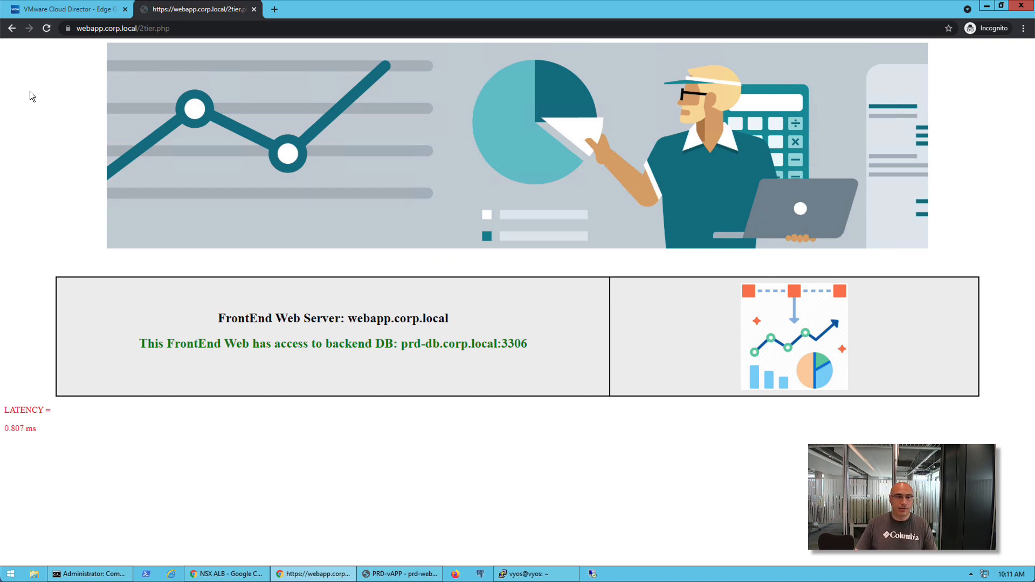
In the tenant's VMware Cloud Director portal, review the floating IP and IP prefix allocations of the internet-isp1 IP space
left_click(69, 10)
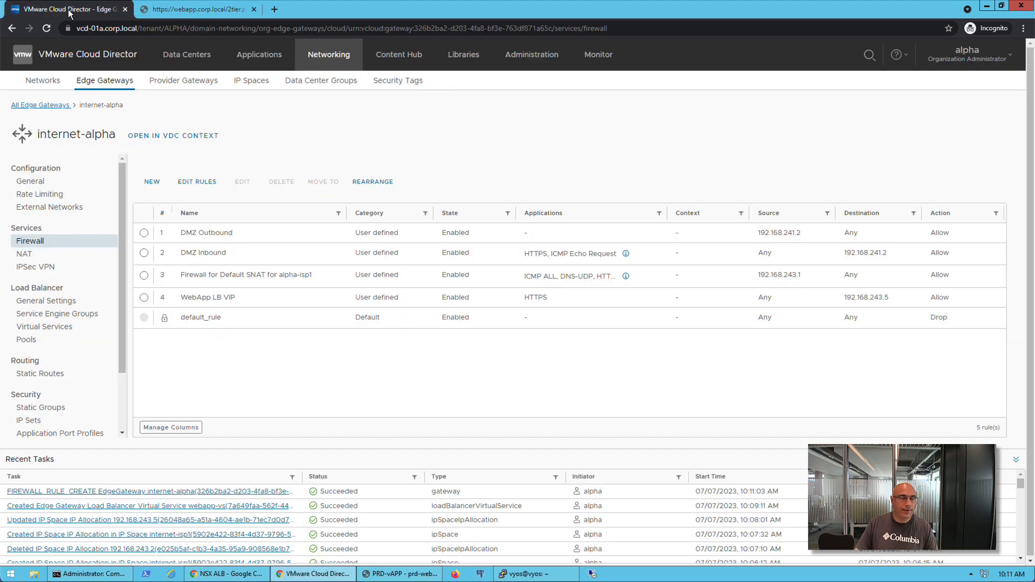
left_click(251, 85)
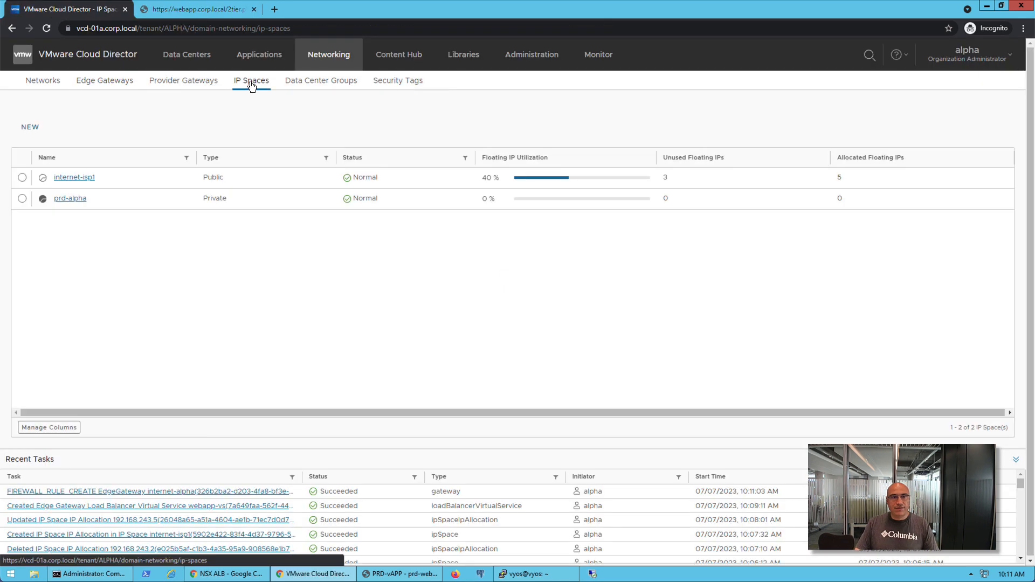
left_click(71, 179)
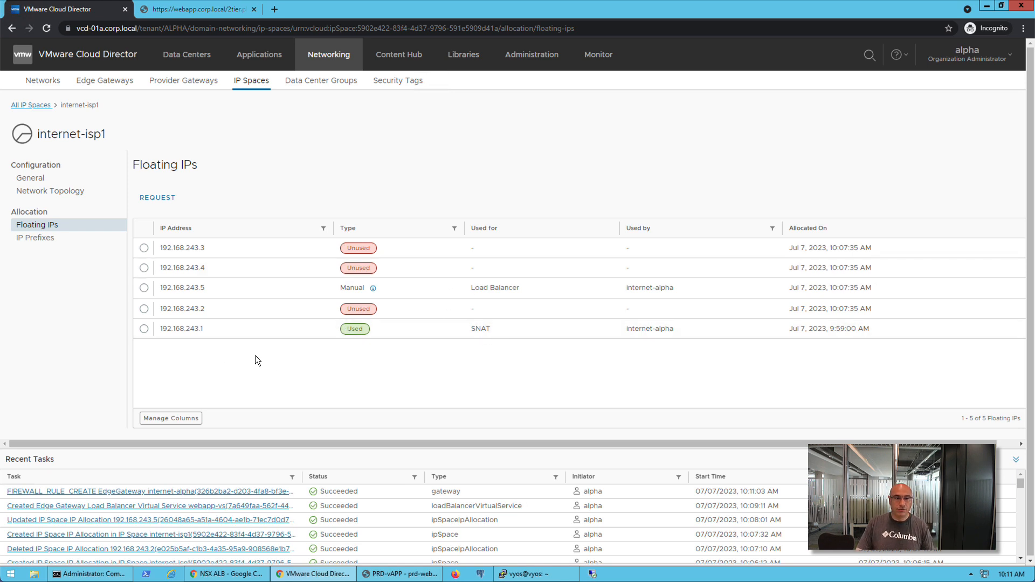
left_click_drag(47, 241, 54, 239)
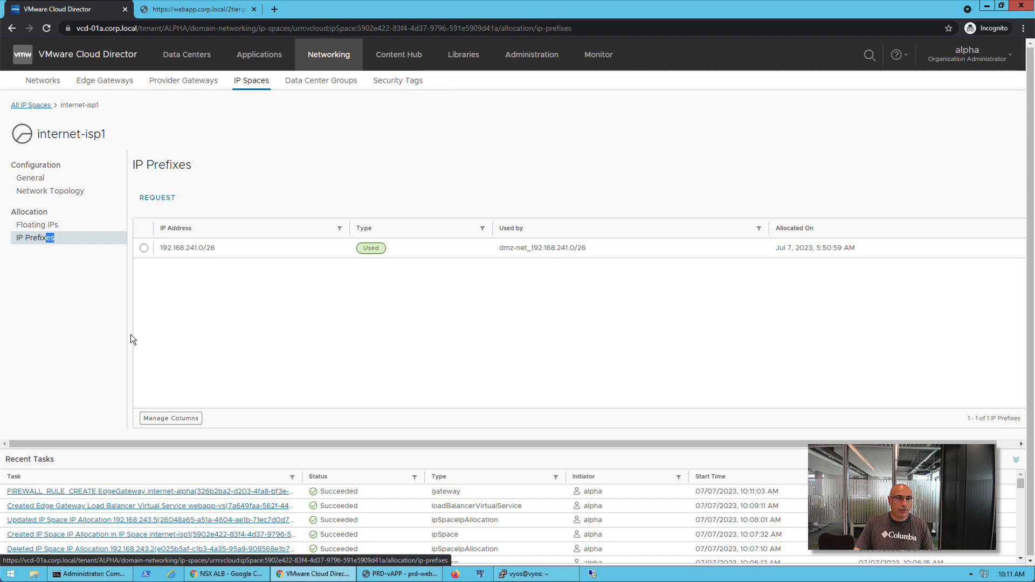
Switch to the provider's VMware Cloud Director portal and review the floating IP and IP prefix allocations of internet-isp1
left_click(226, 573)
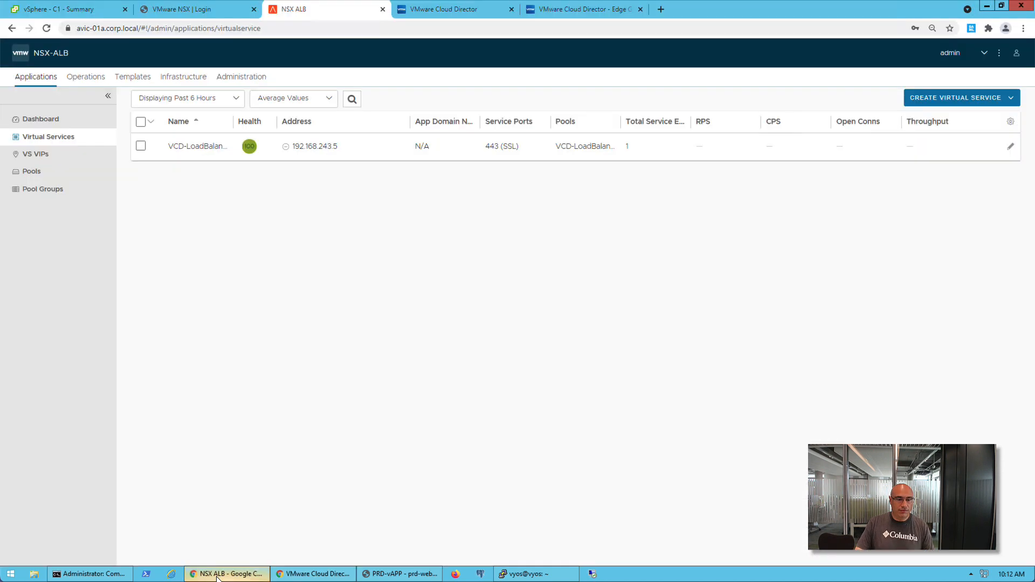
left_click(414, 13)
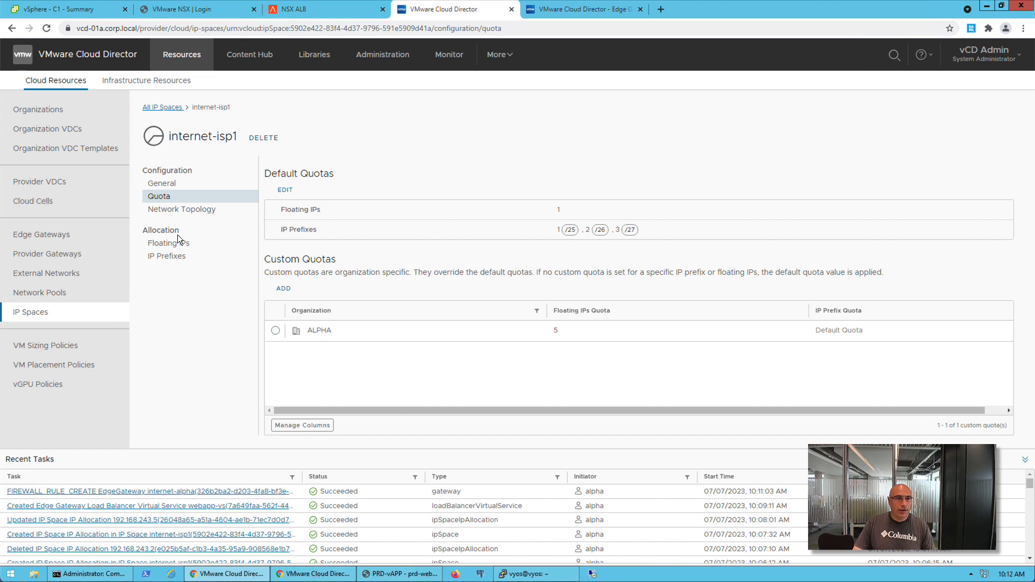
left_click(170, 246)
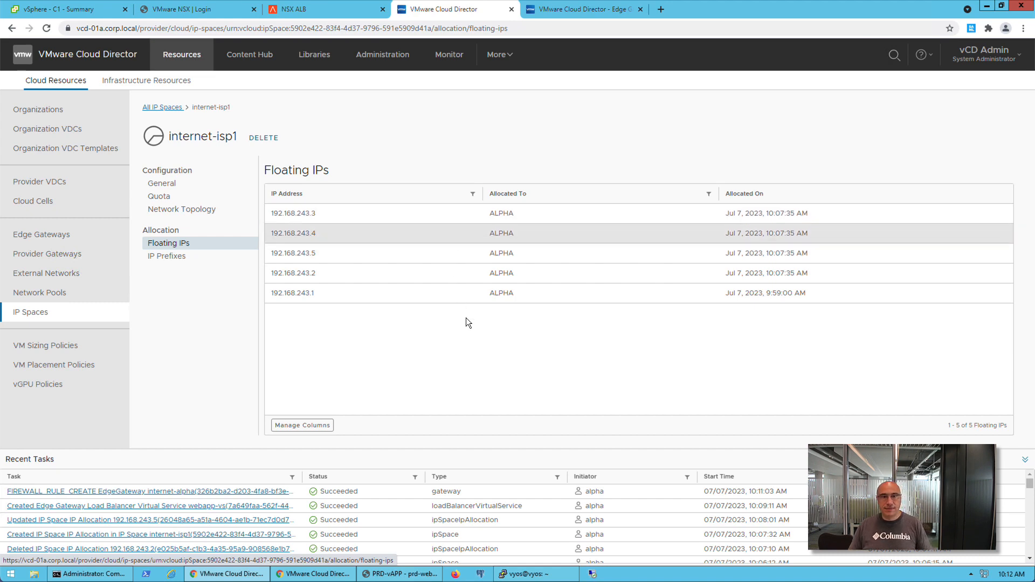
left_click(161, 257)
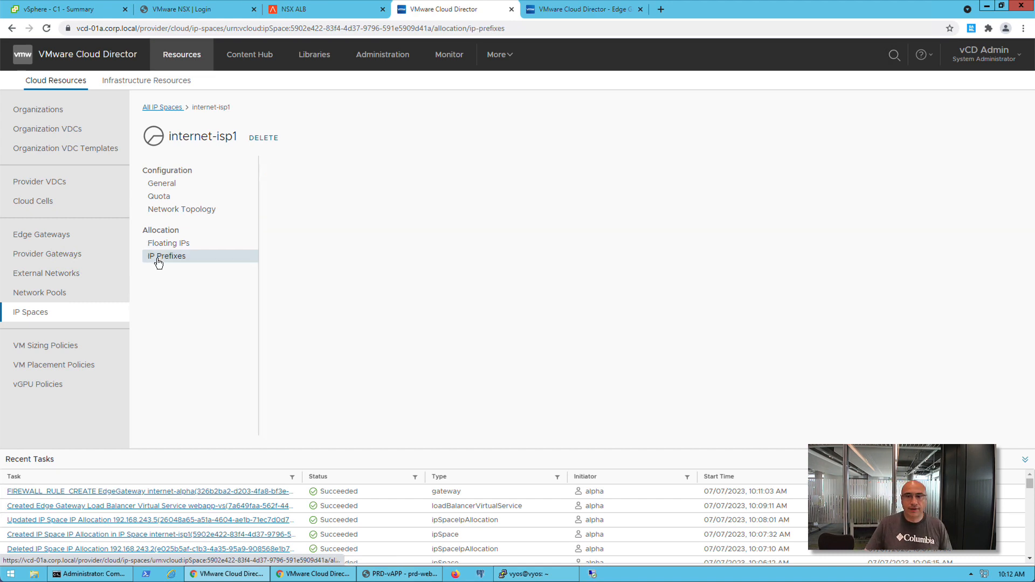